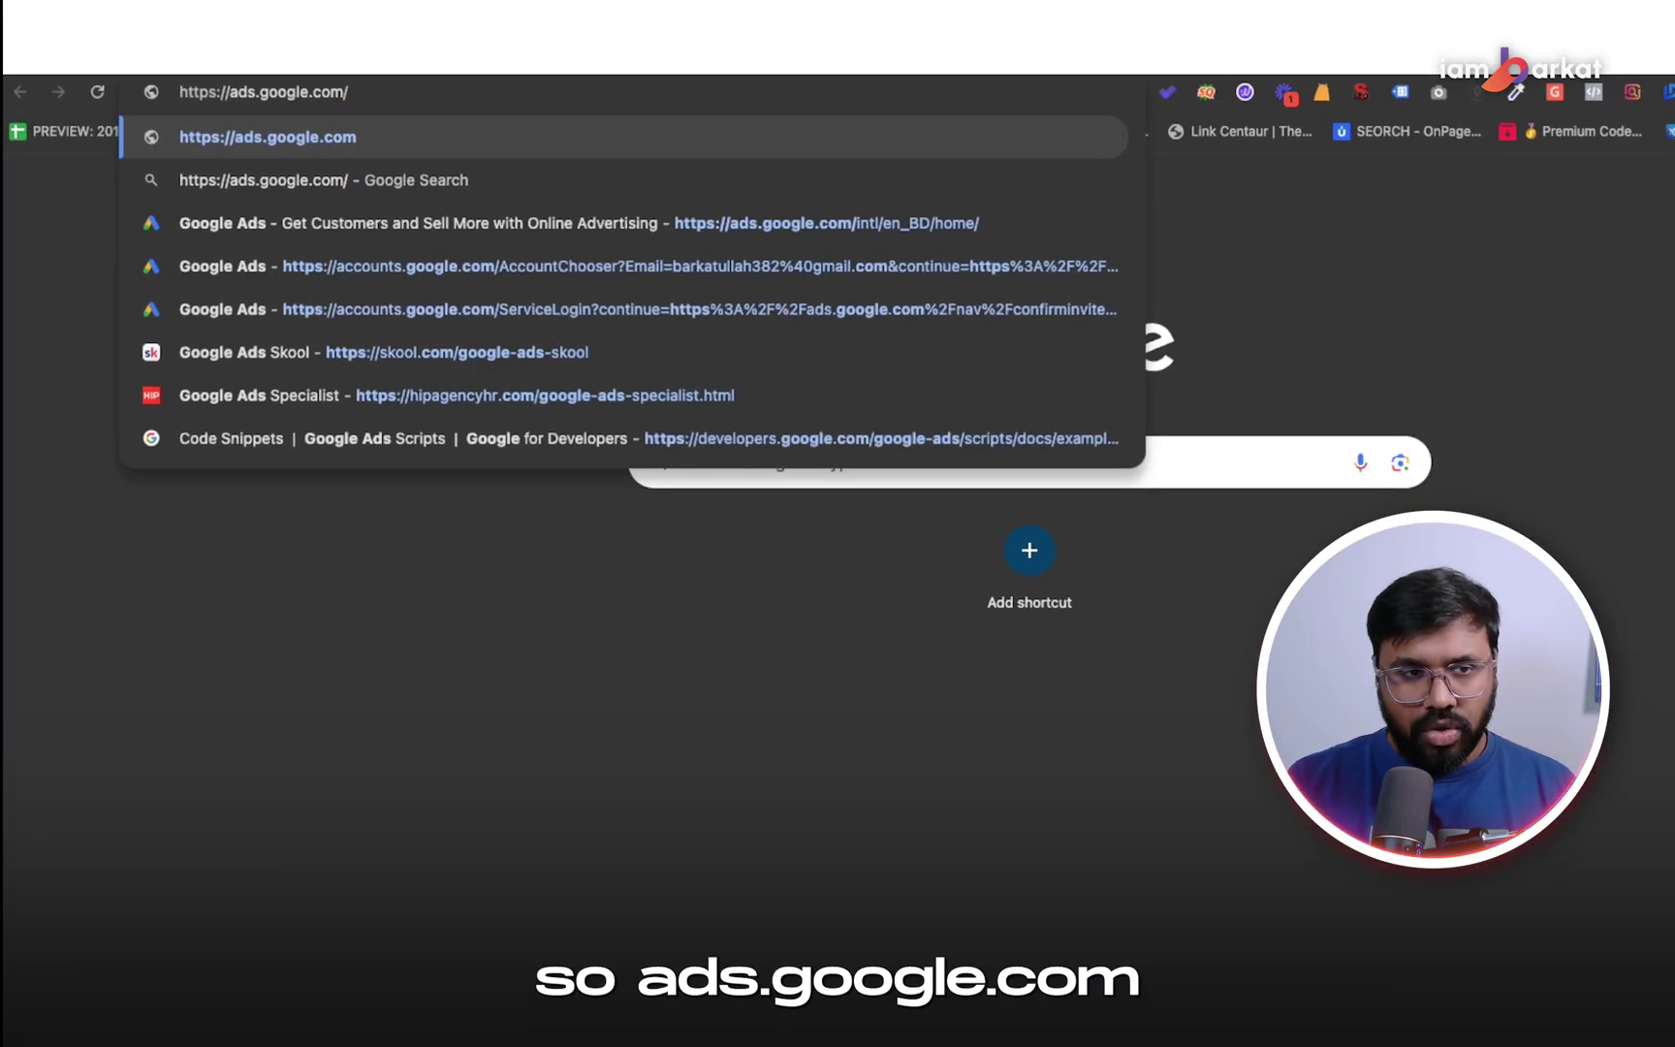
Load ads.google.com and open the Keyword Planner form for discovering new keywords
{"action": "key", "text": "Return"}
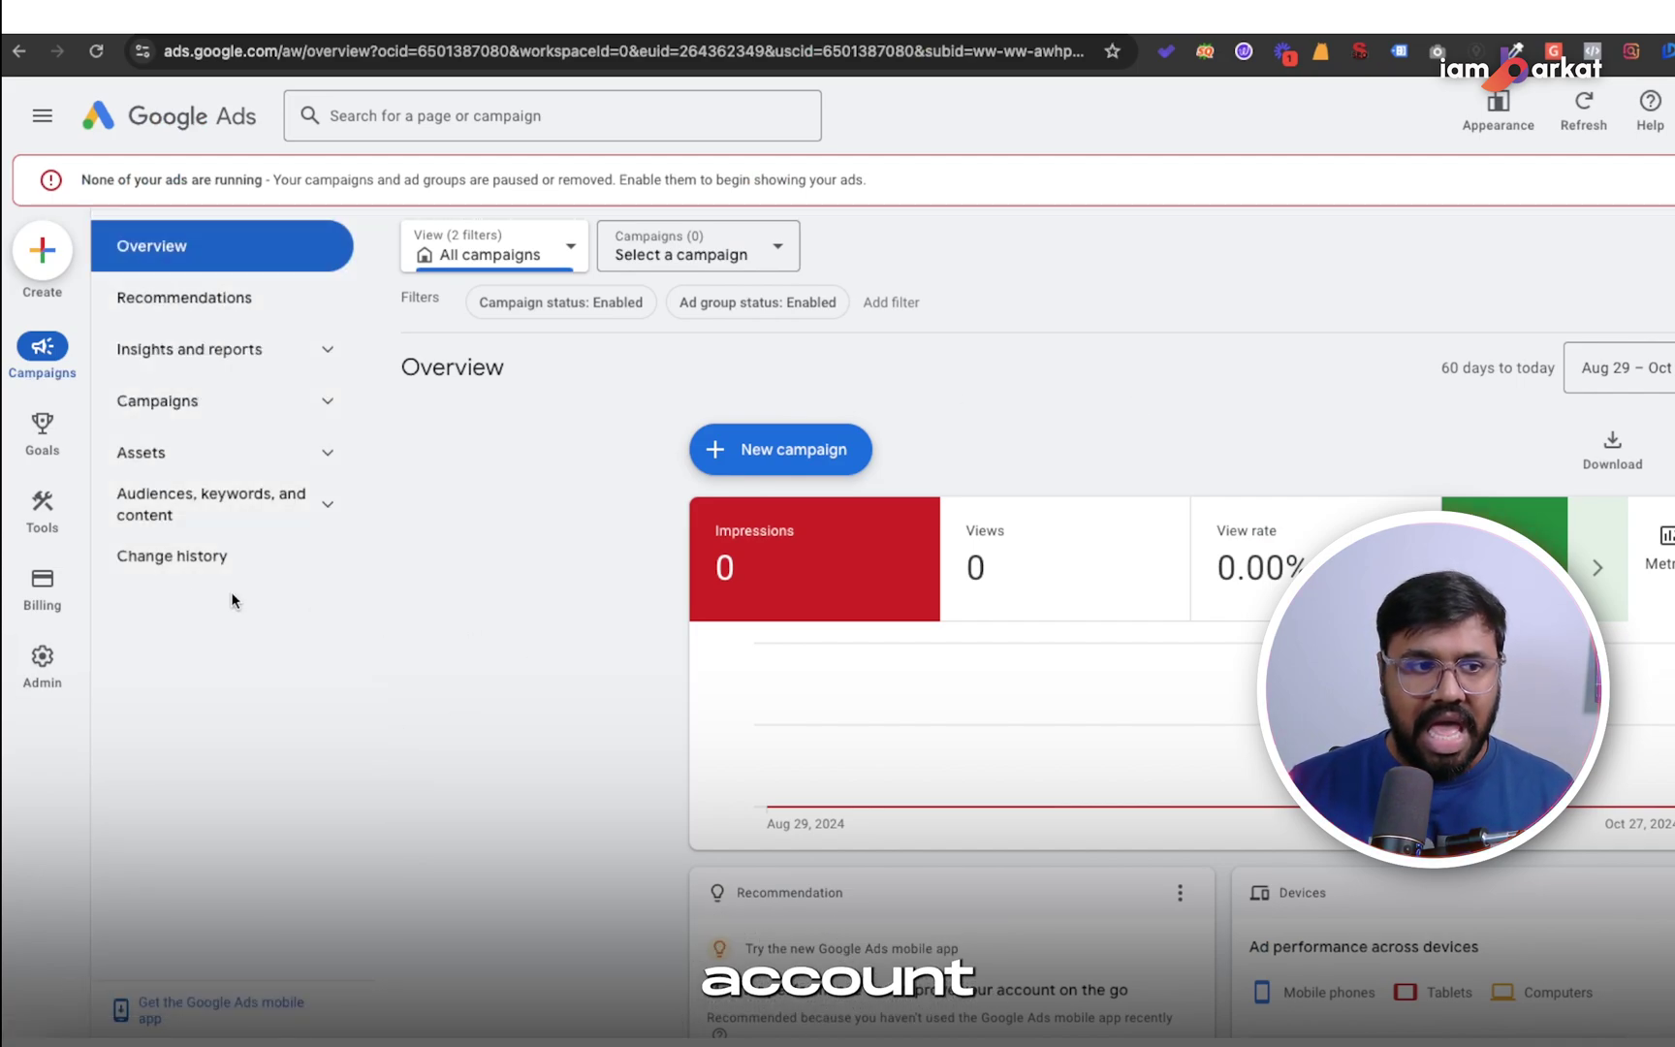
{"action": "mouse_move", "coordinate": [49, 526]}
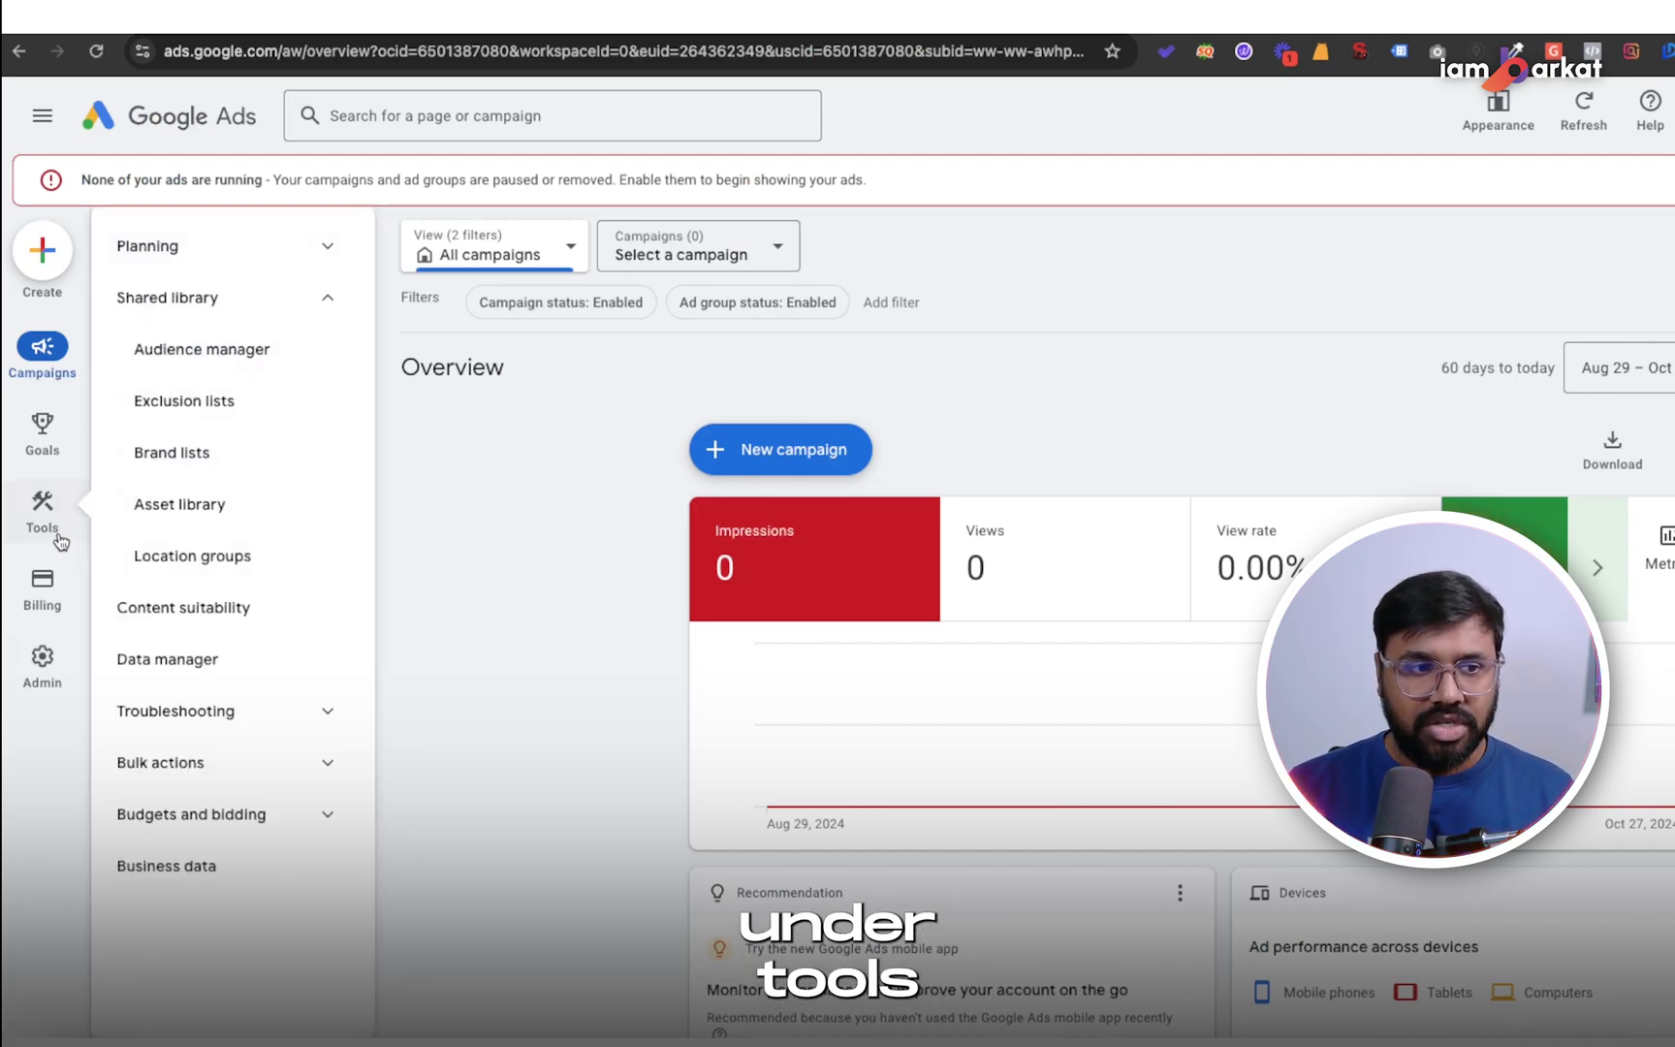
{"action": "left_click", "coordinate": [189, 254]}
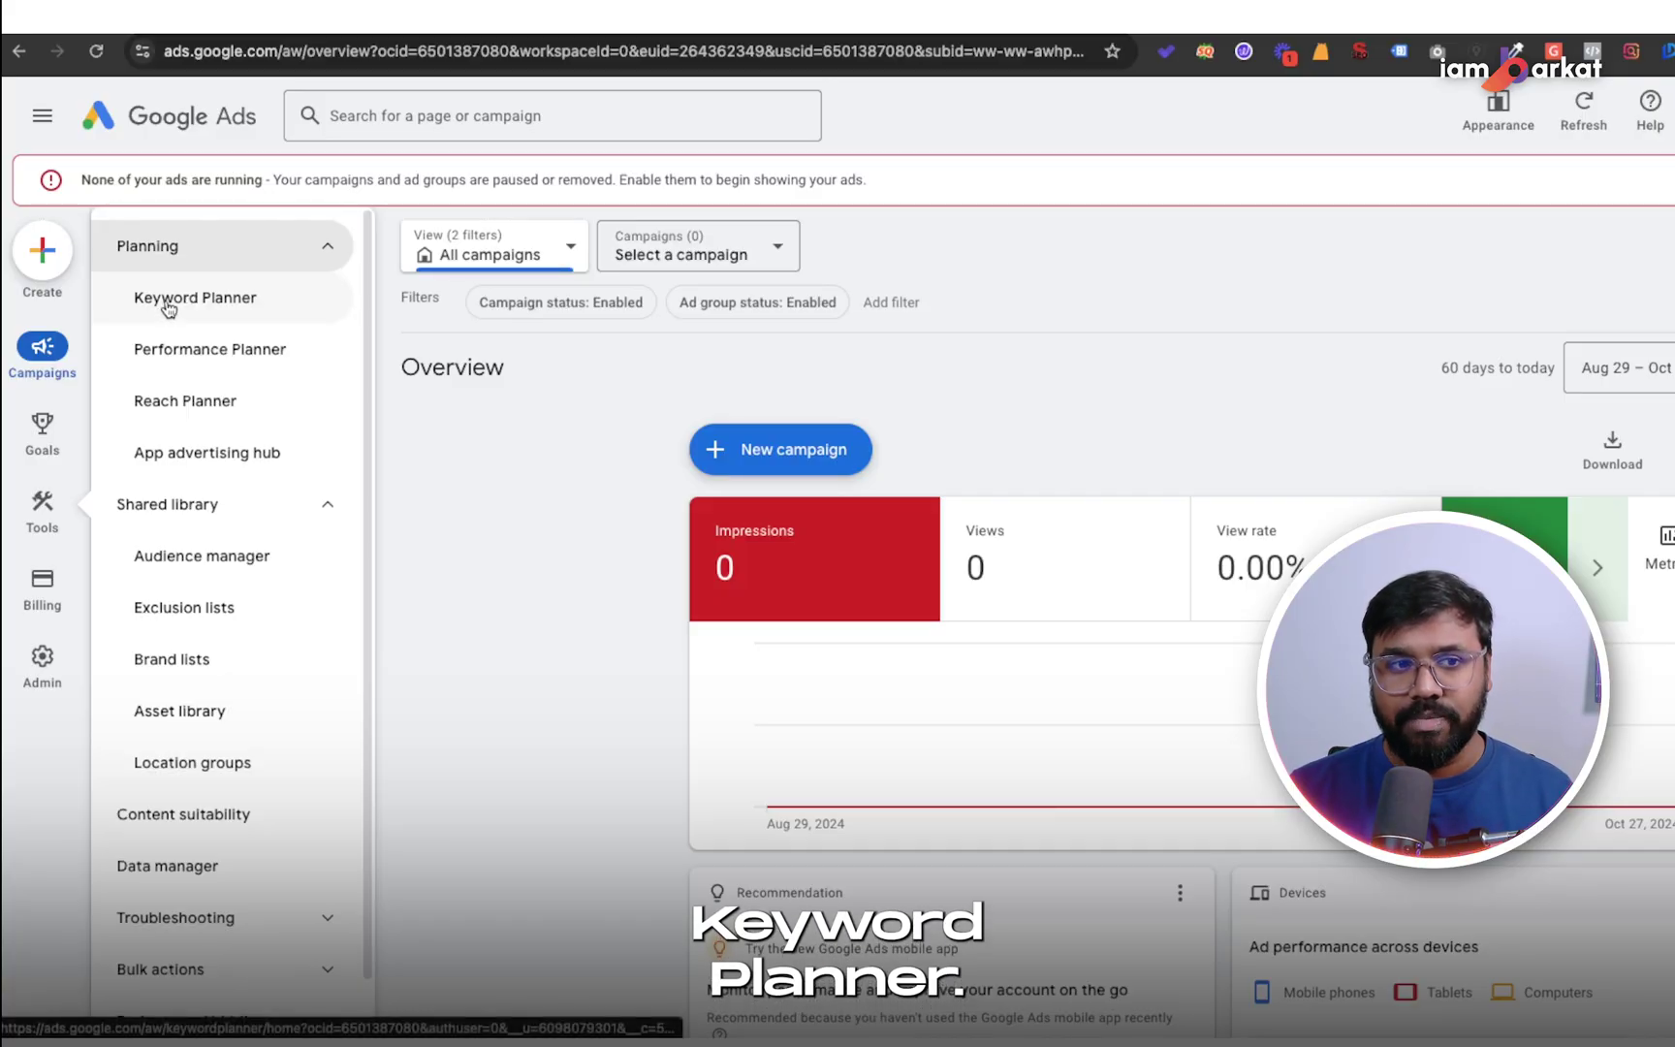
{"action": "left_click", "coordinate": [174, 306]}
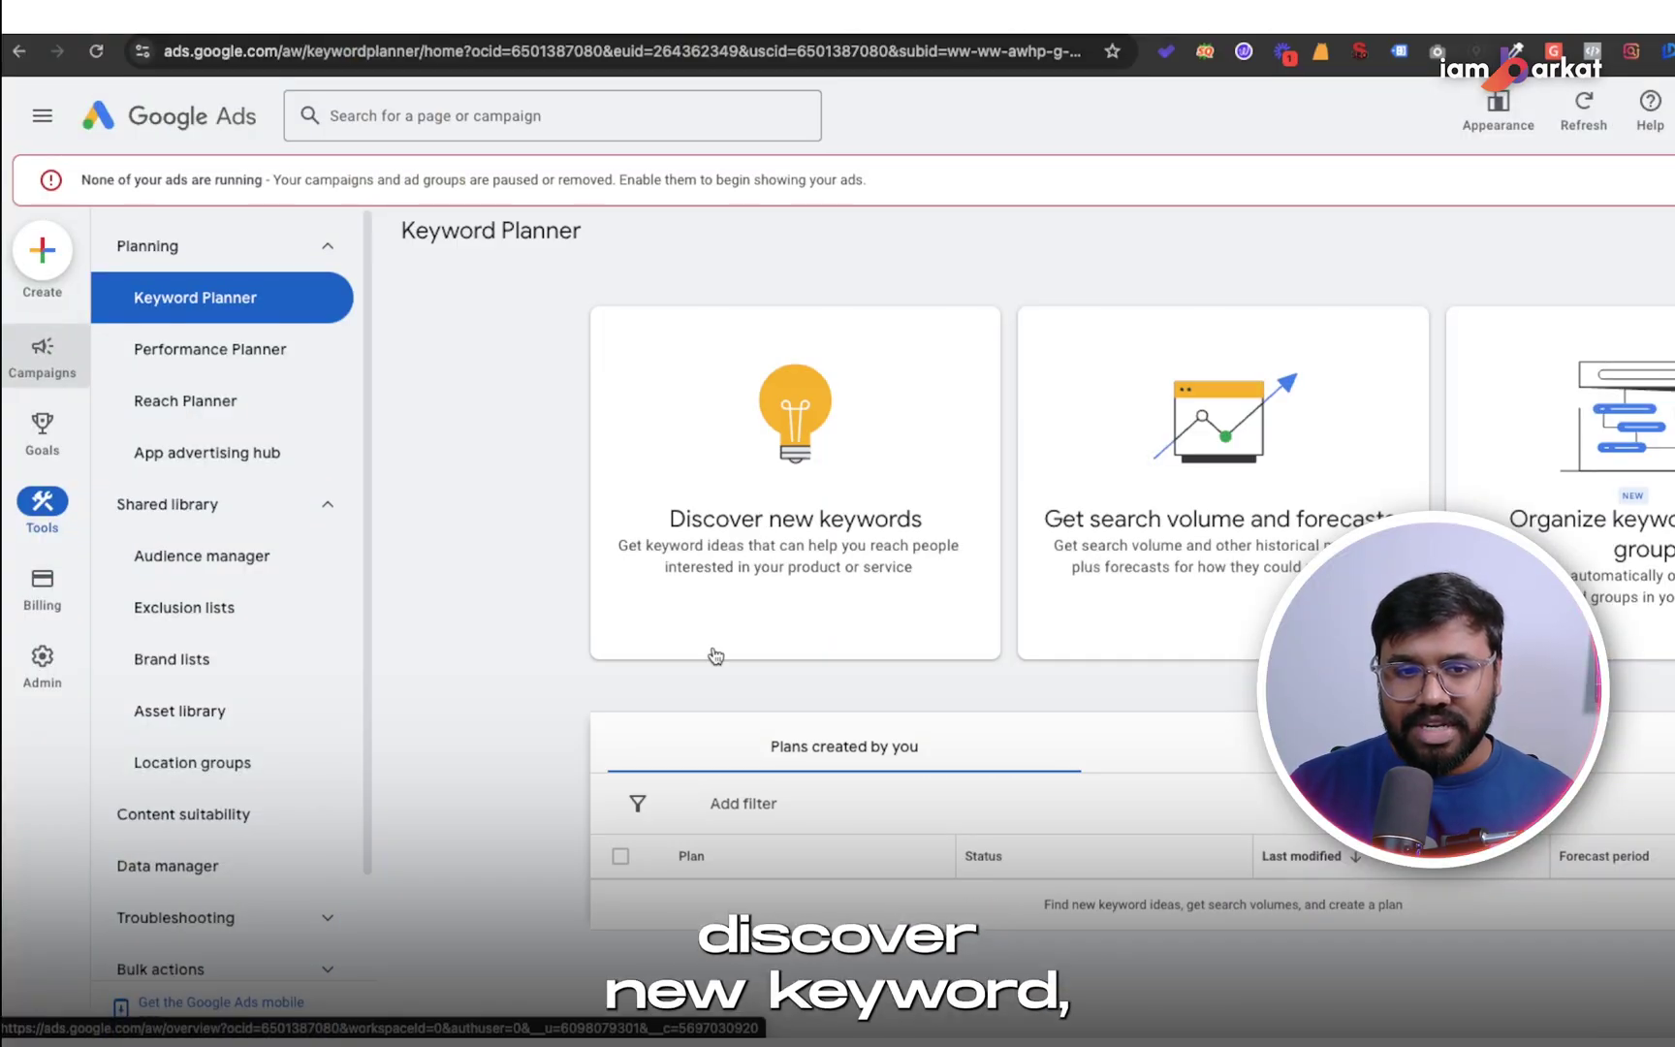
{"action": "left_click", "coordinate": [785, 459]}
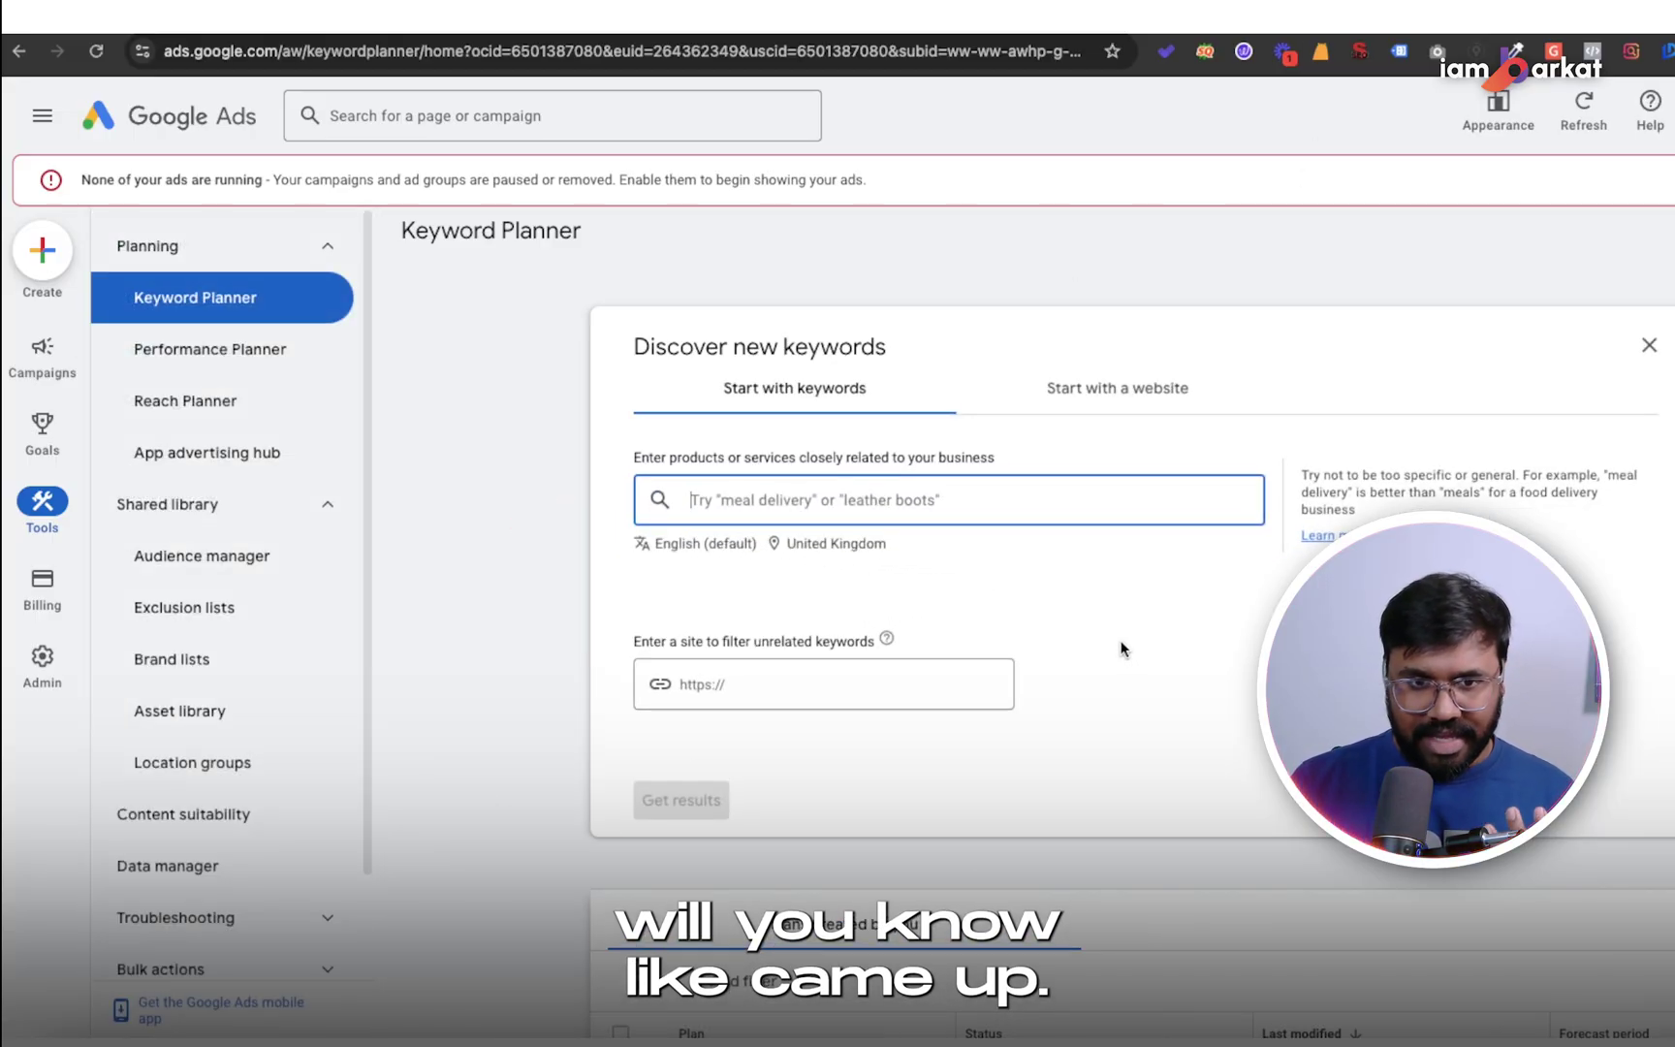
Replace the United Kingdom with the state of Texas, United States, as the location for the keyword search
{"action": "left_click", "coordinate": [765, 579]}
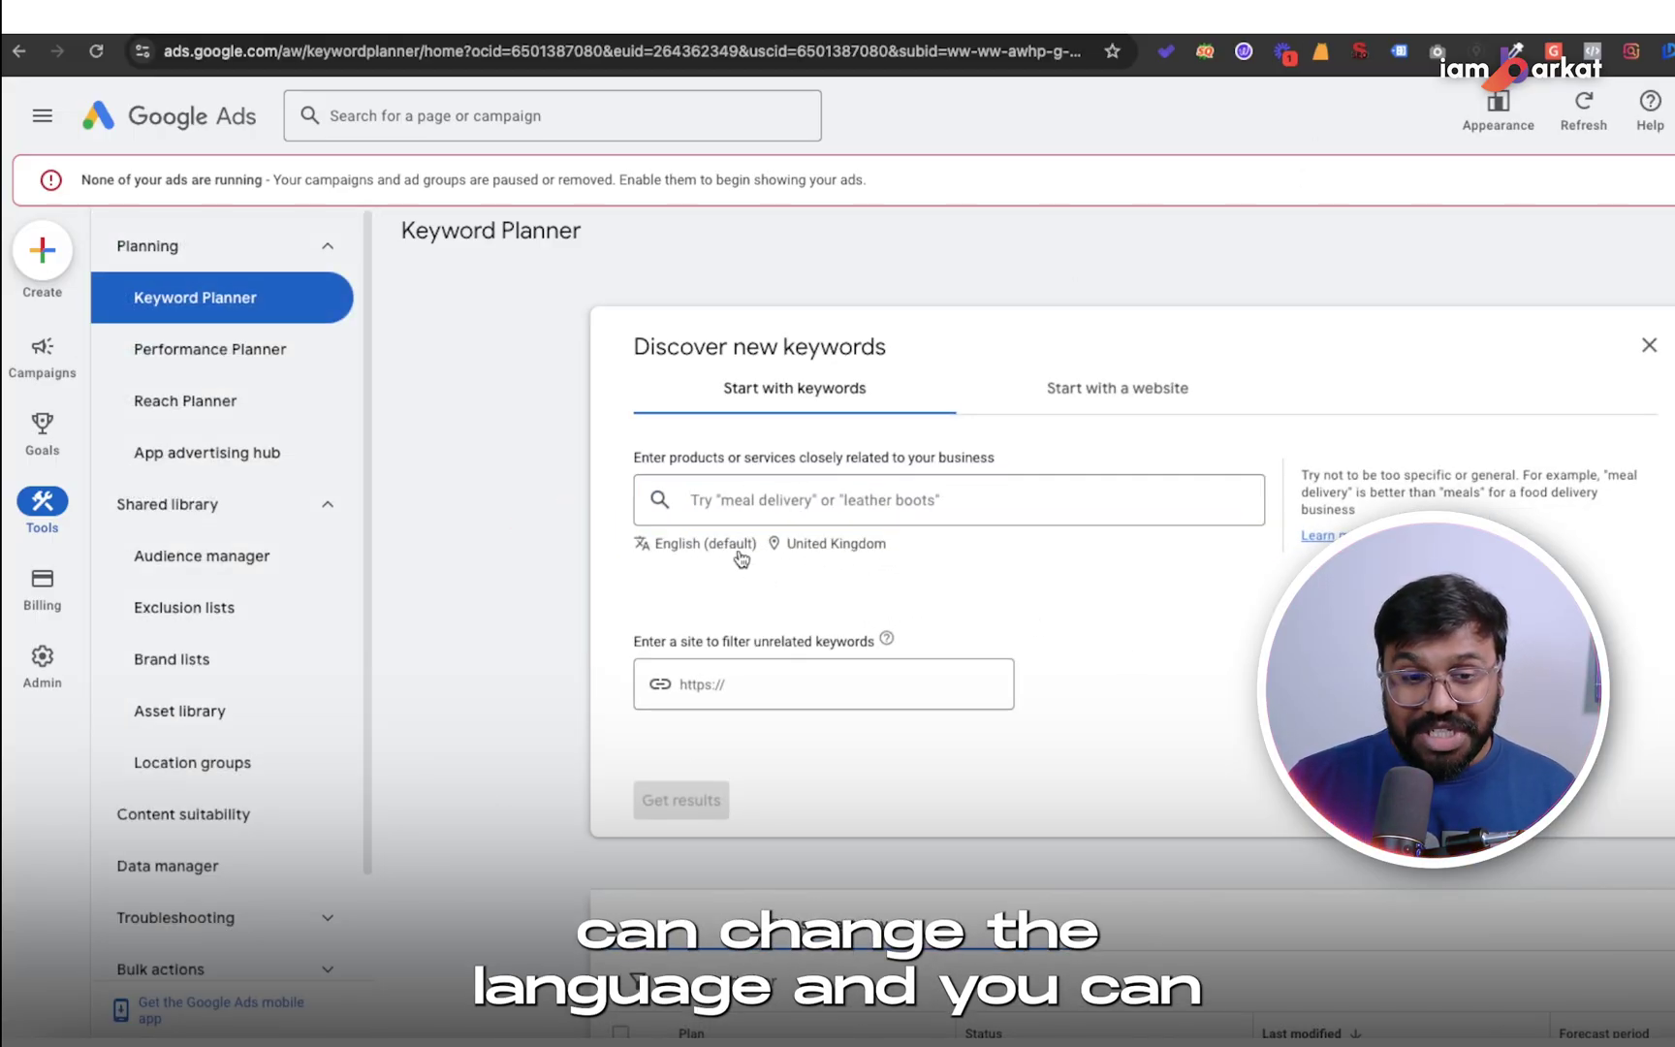
{"action": "left_click", "coordinate": [821, 546]}
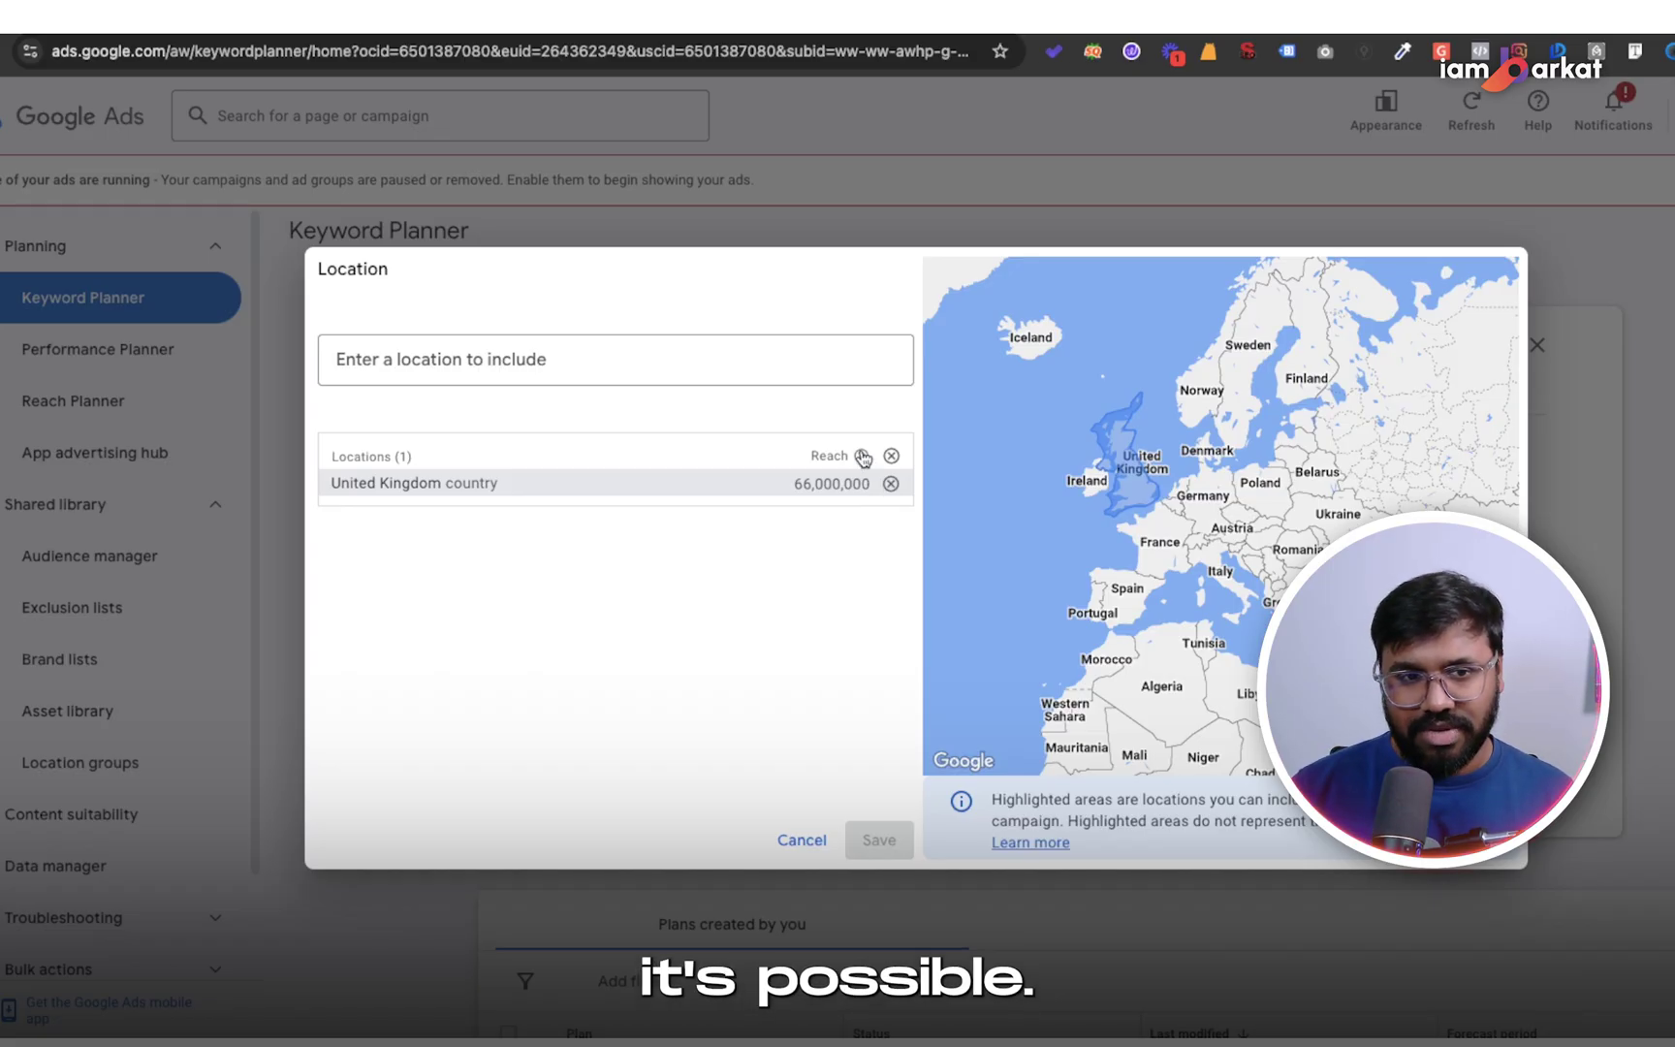
{"action": "left_click", "coordinate": [706, 351]}
{"action": "type", "text": "te"}
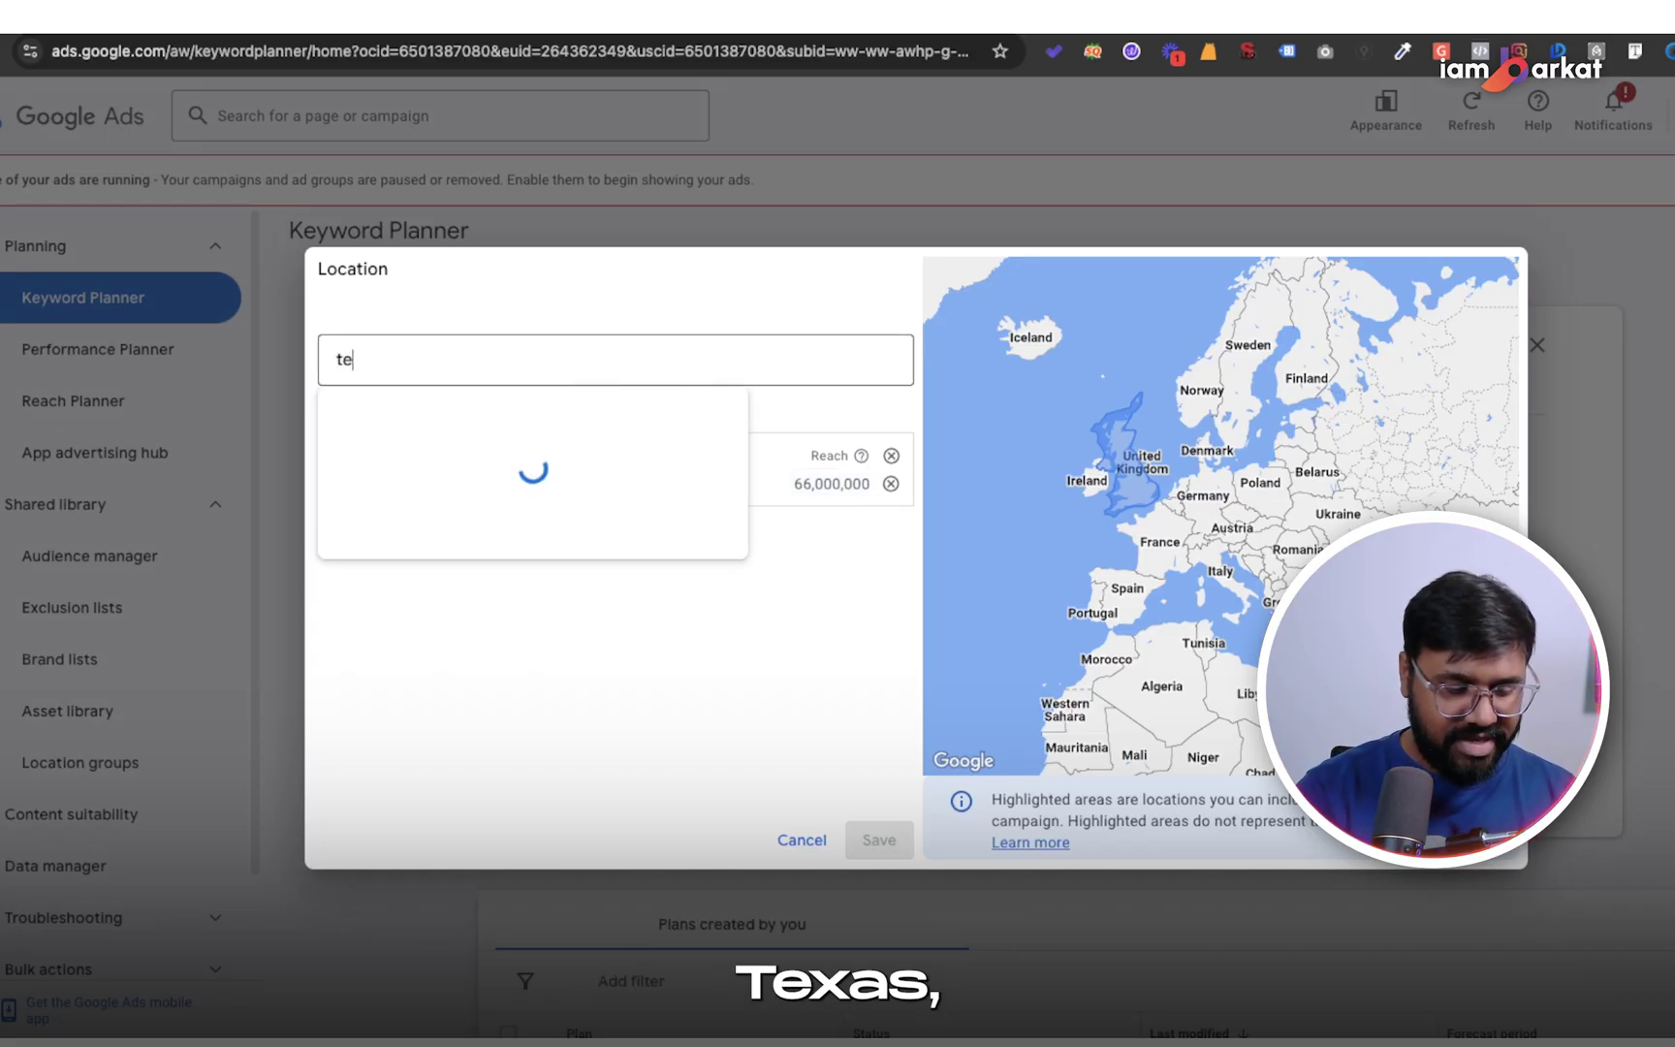
{"action": "type", "text": "xas"}
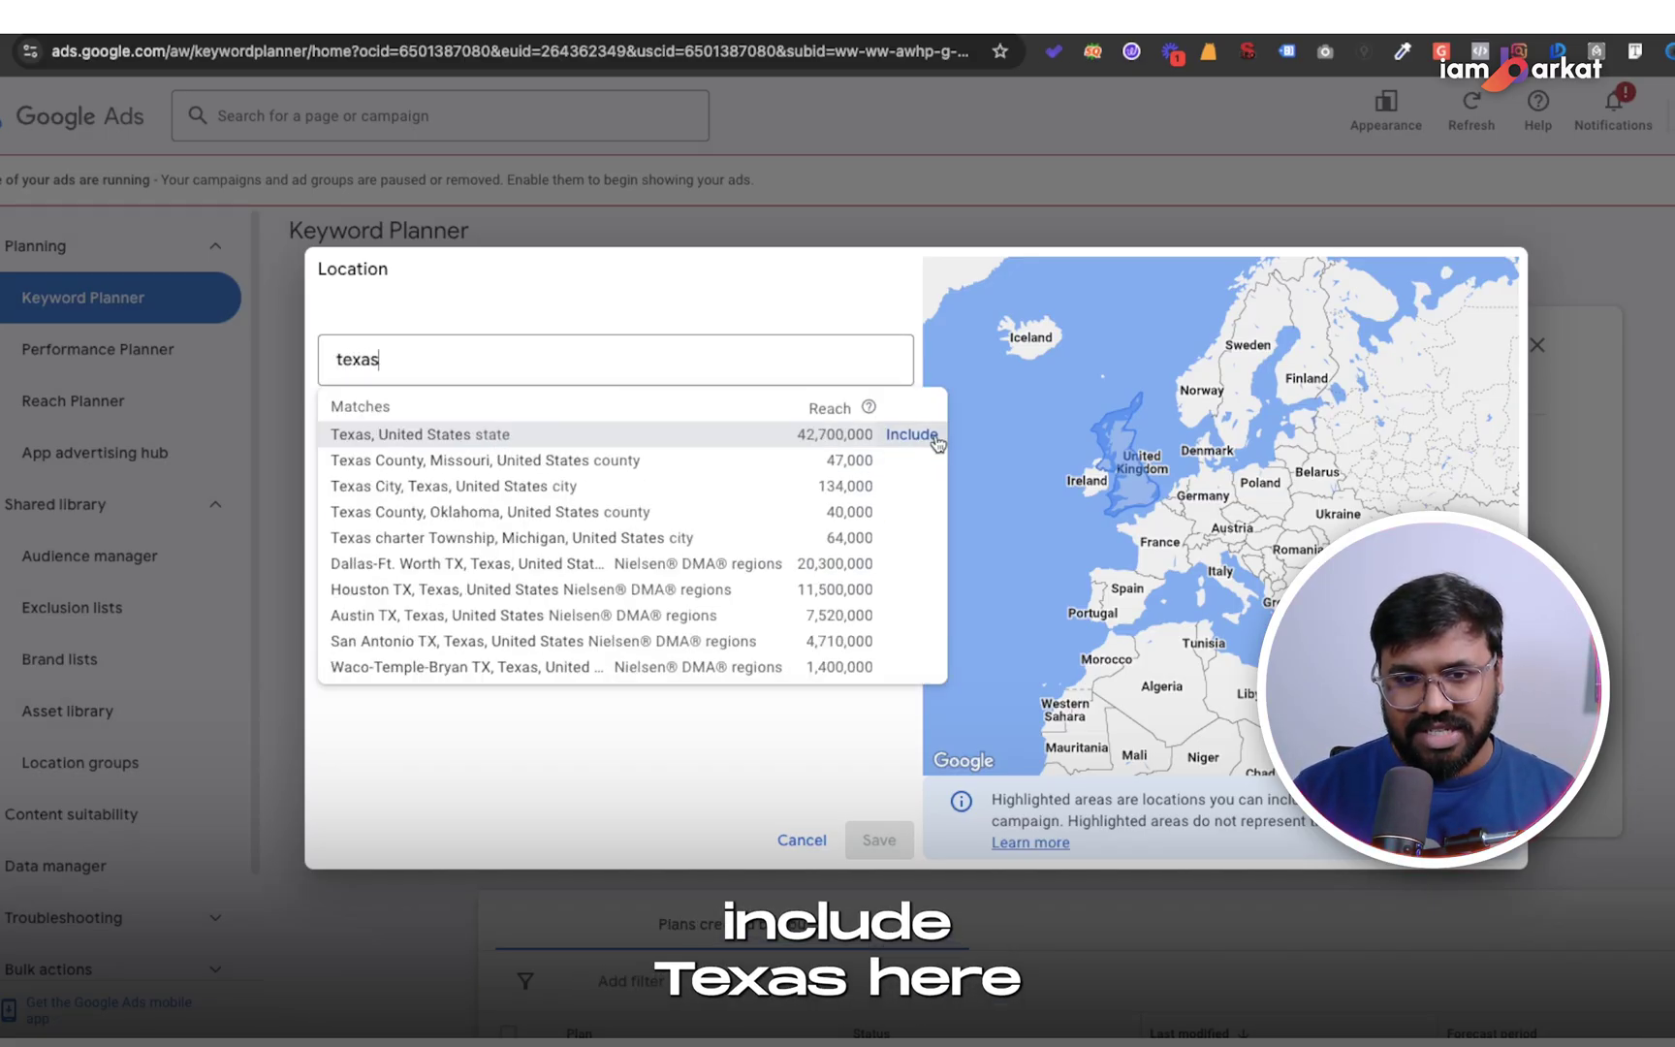
{"action": "left_click", "coordinate": [936, 441]}
{"action": "left_click", "coordinate": [891, 512]}
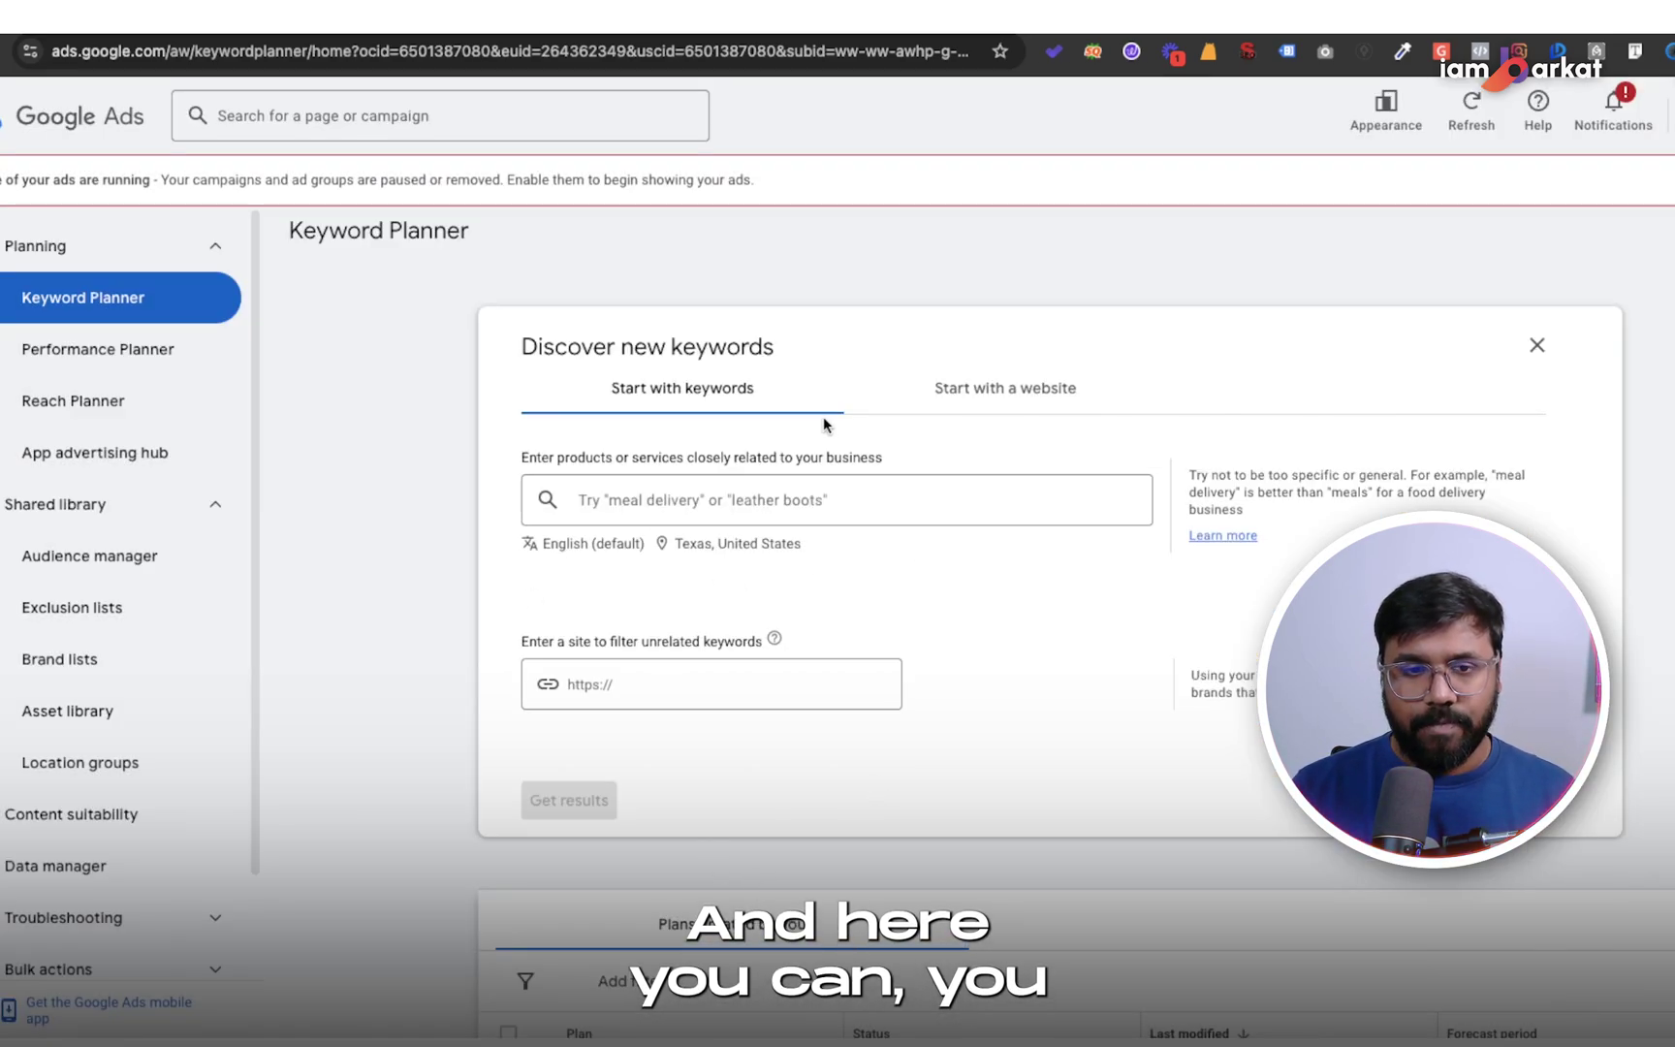
Enter "plumber", "plumbing company" and "local plumbers" as the seed keywords
{"action": "left_click", "coordinate": [690, 494]}
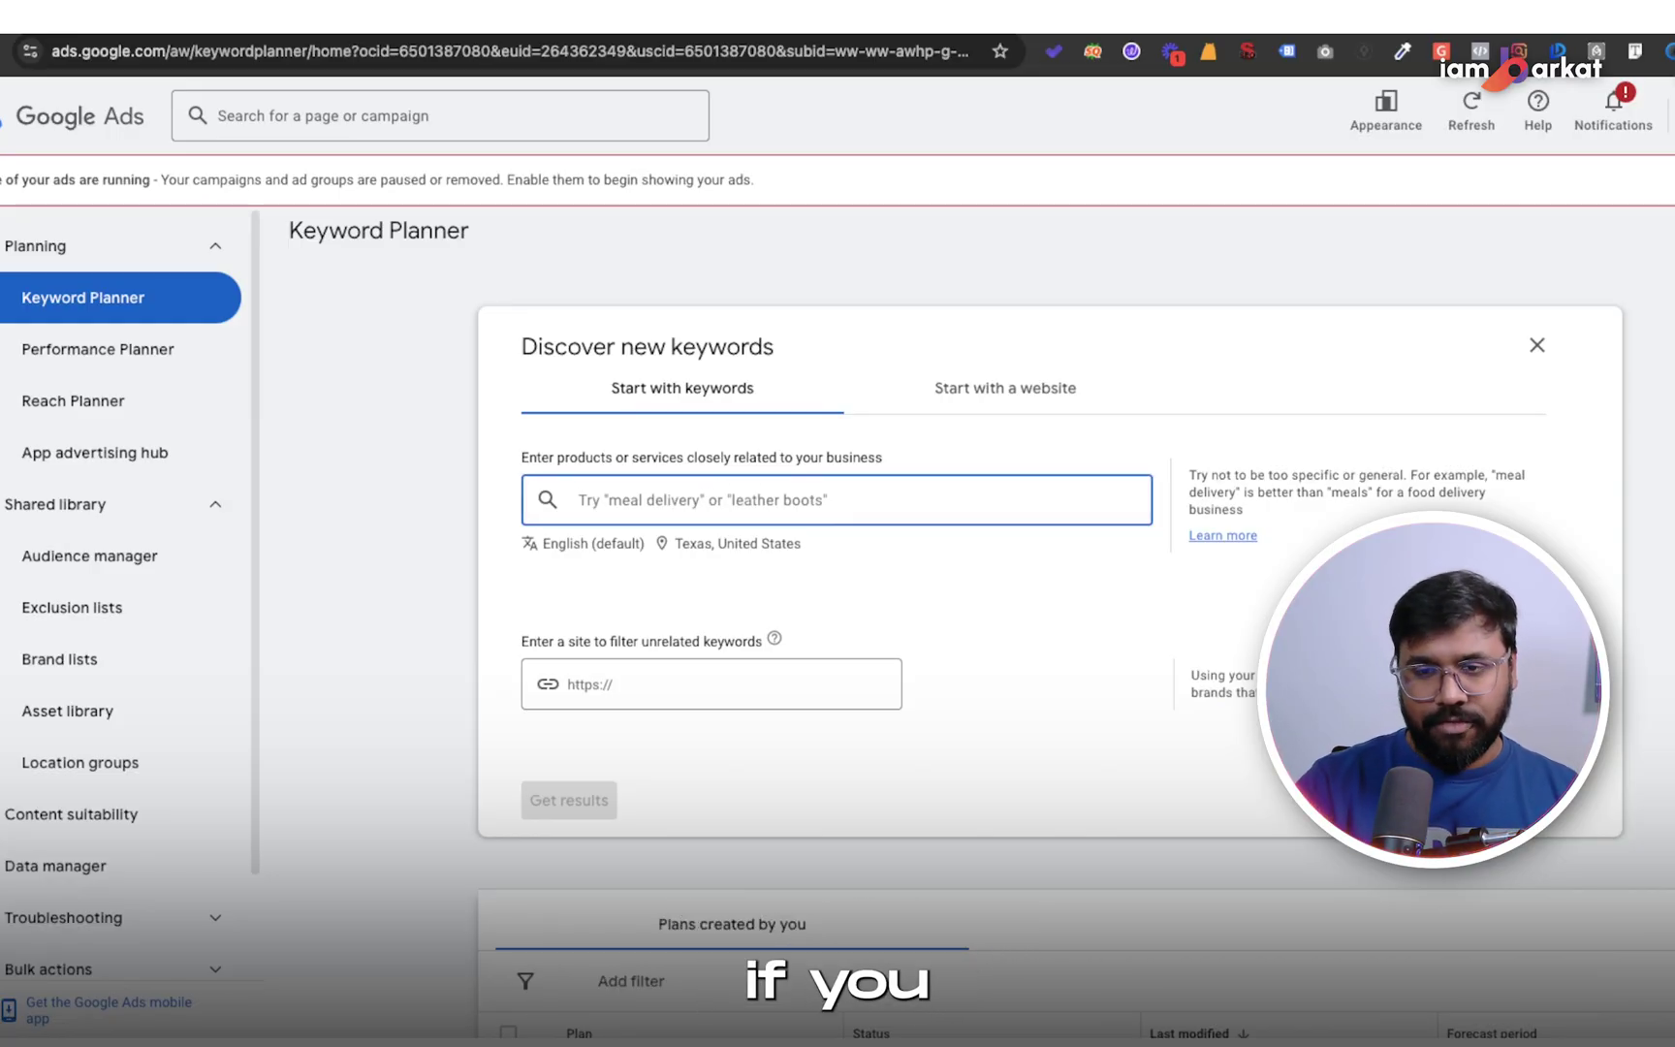
{"action": "type", "text": "plum"}
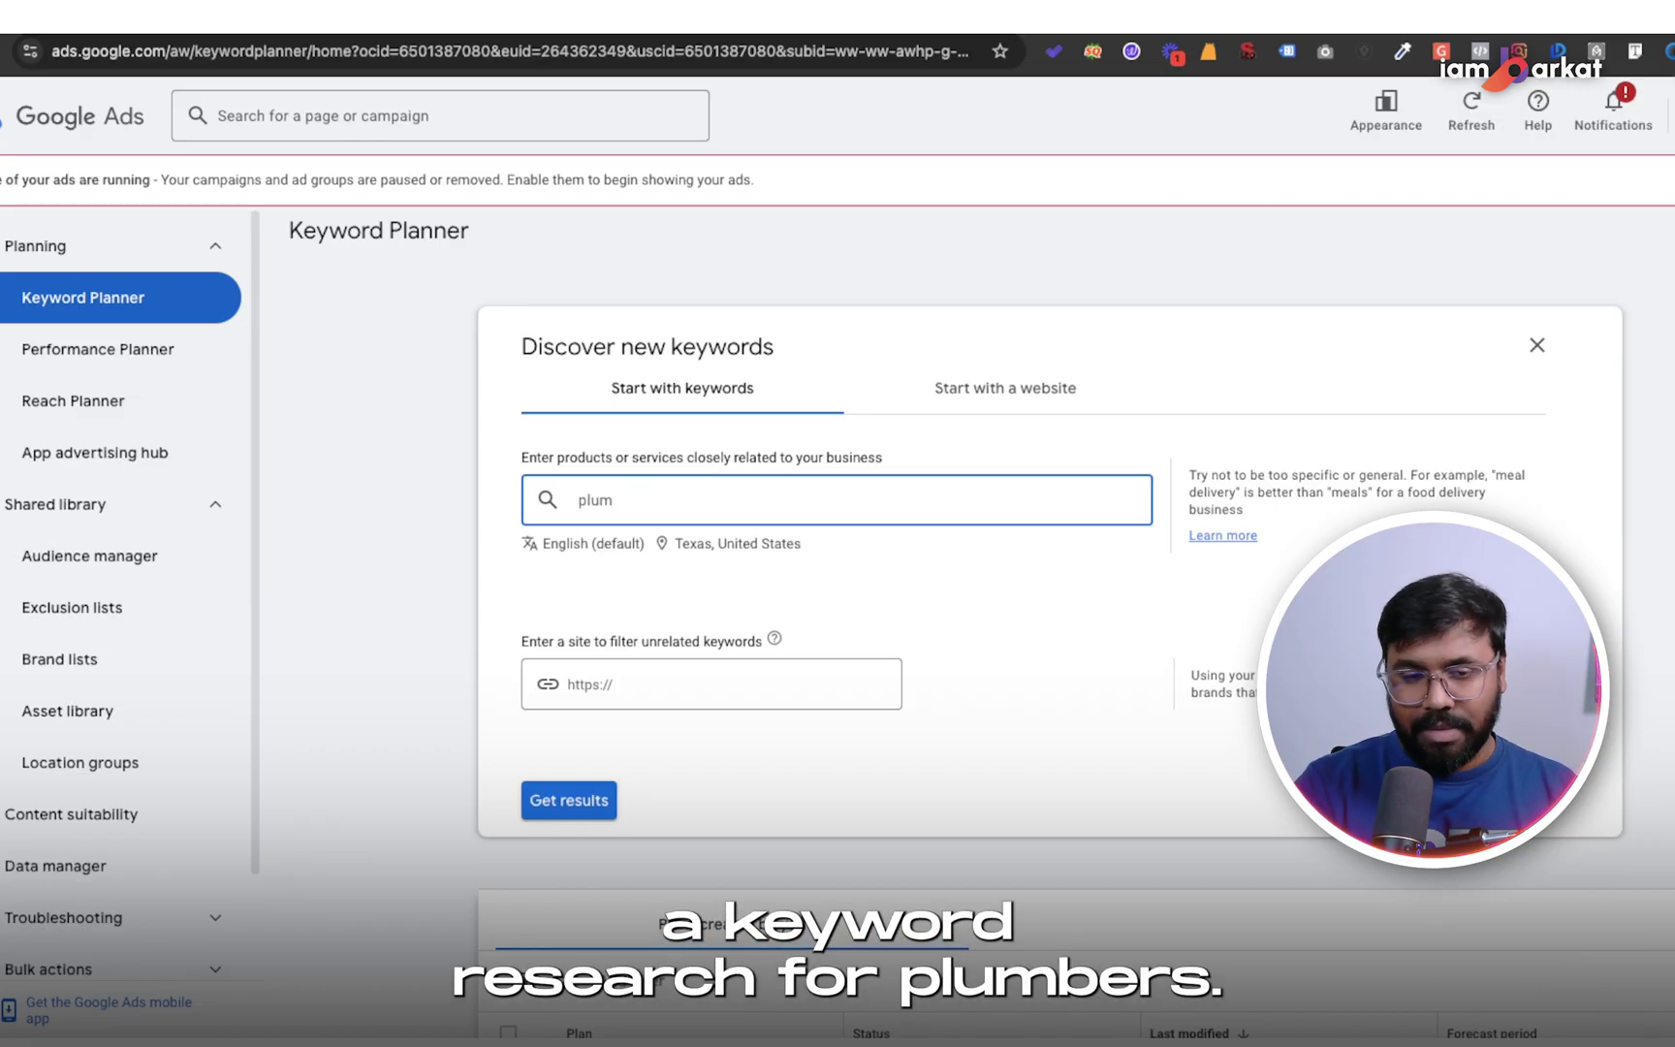
{"action": "type", "text": "ber"}
{"action": "key", "text": "Return"}
{"action": "type", "text": "plumbe"}
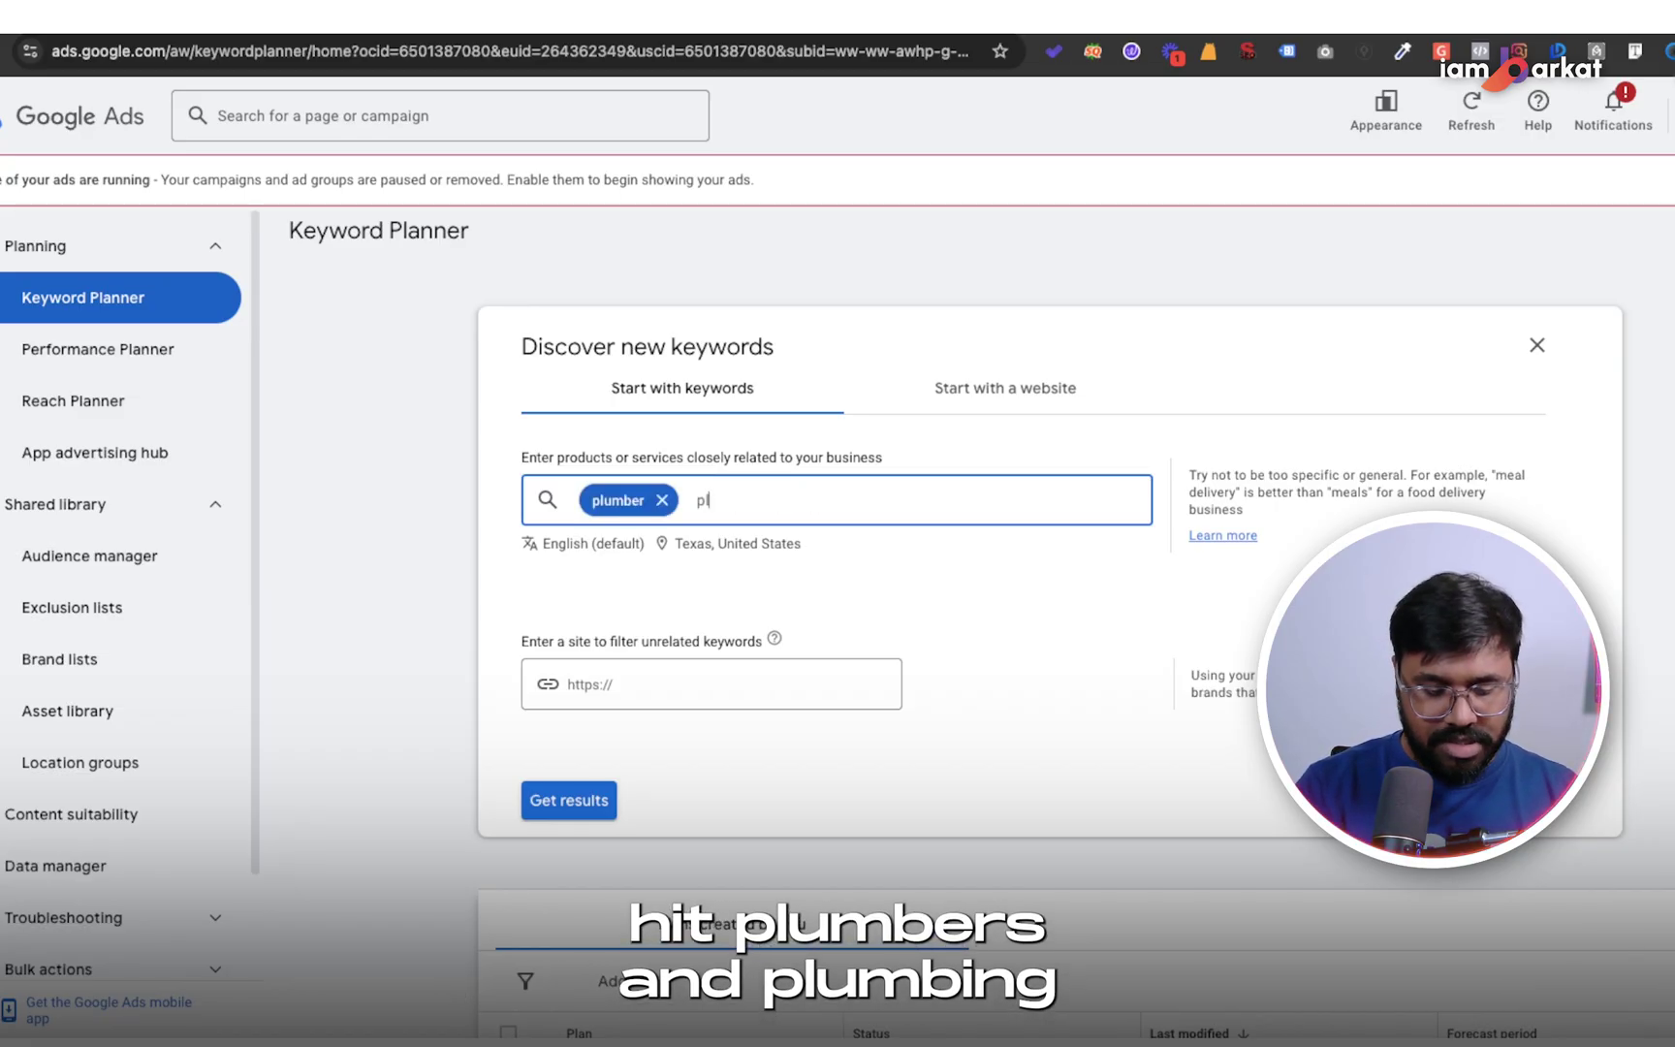
{"action": "type", "text": "n"}
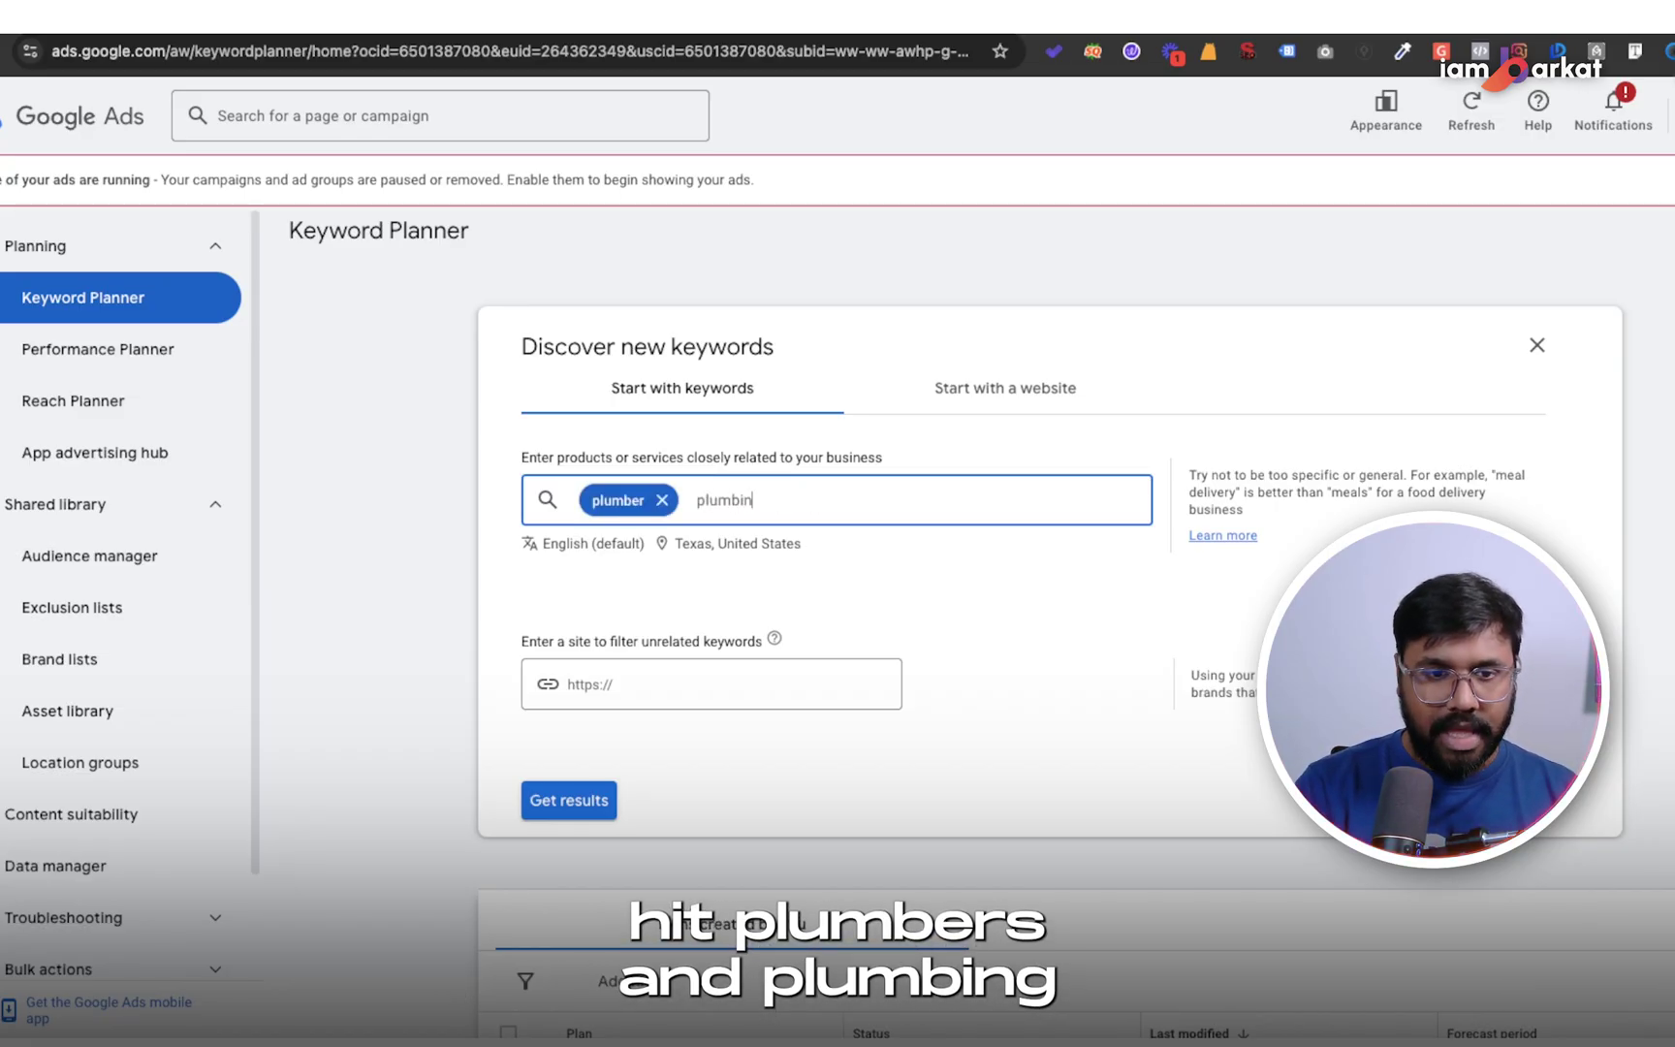
{"action": "type", "text": "g compoa"}
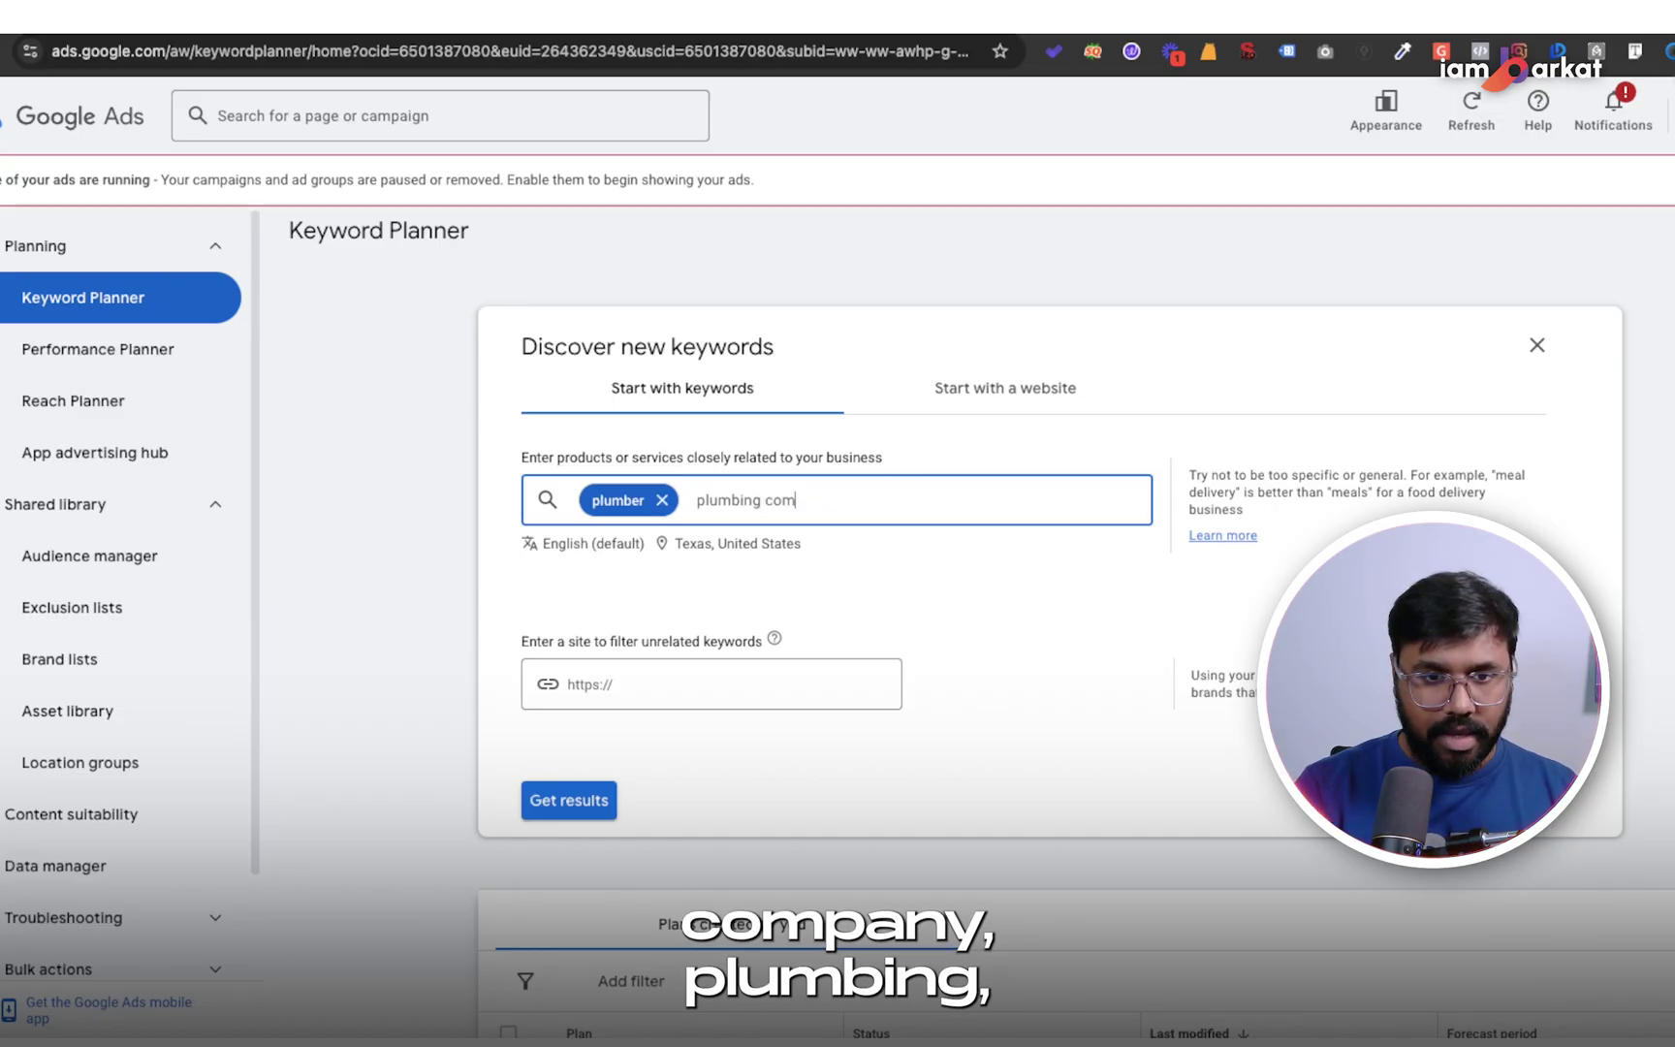
{"action": "key", "text": "Return"}
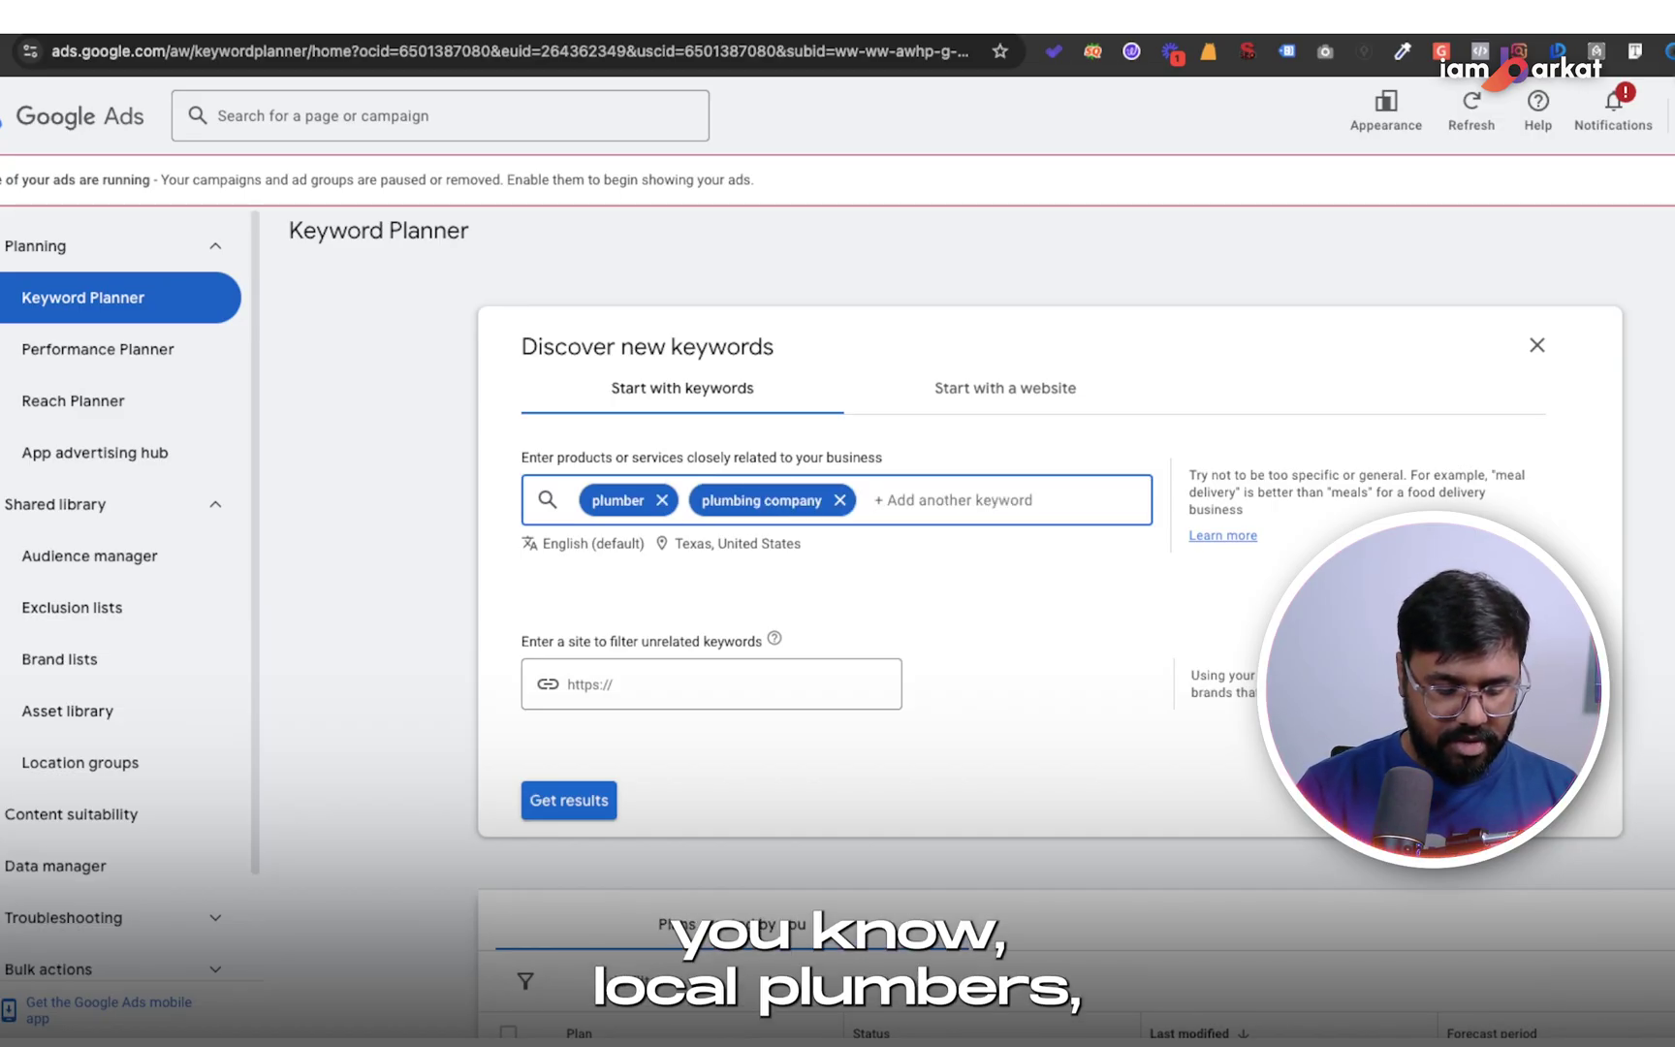
{"action": "type", "text": "locak "}
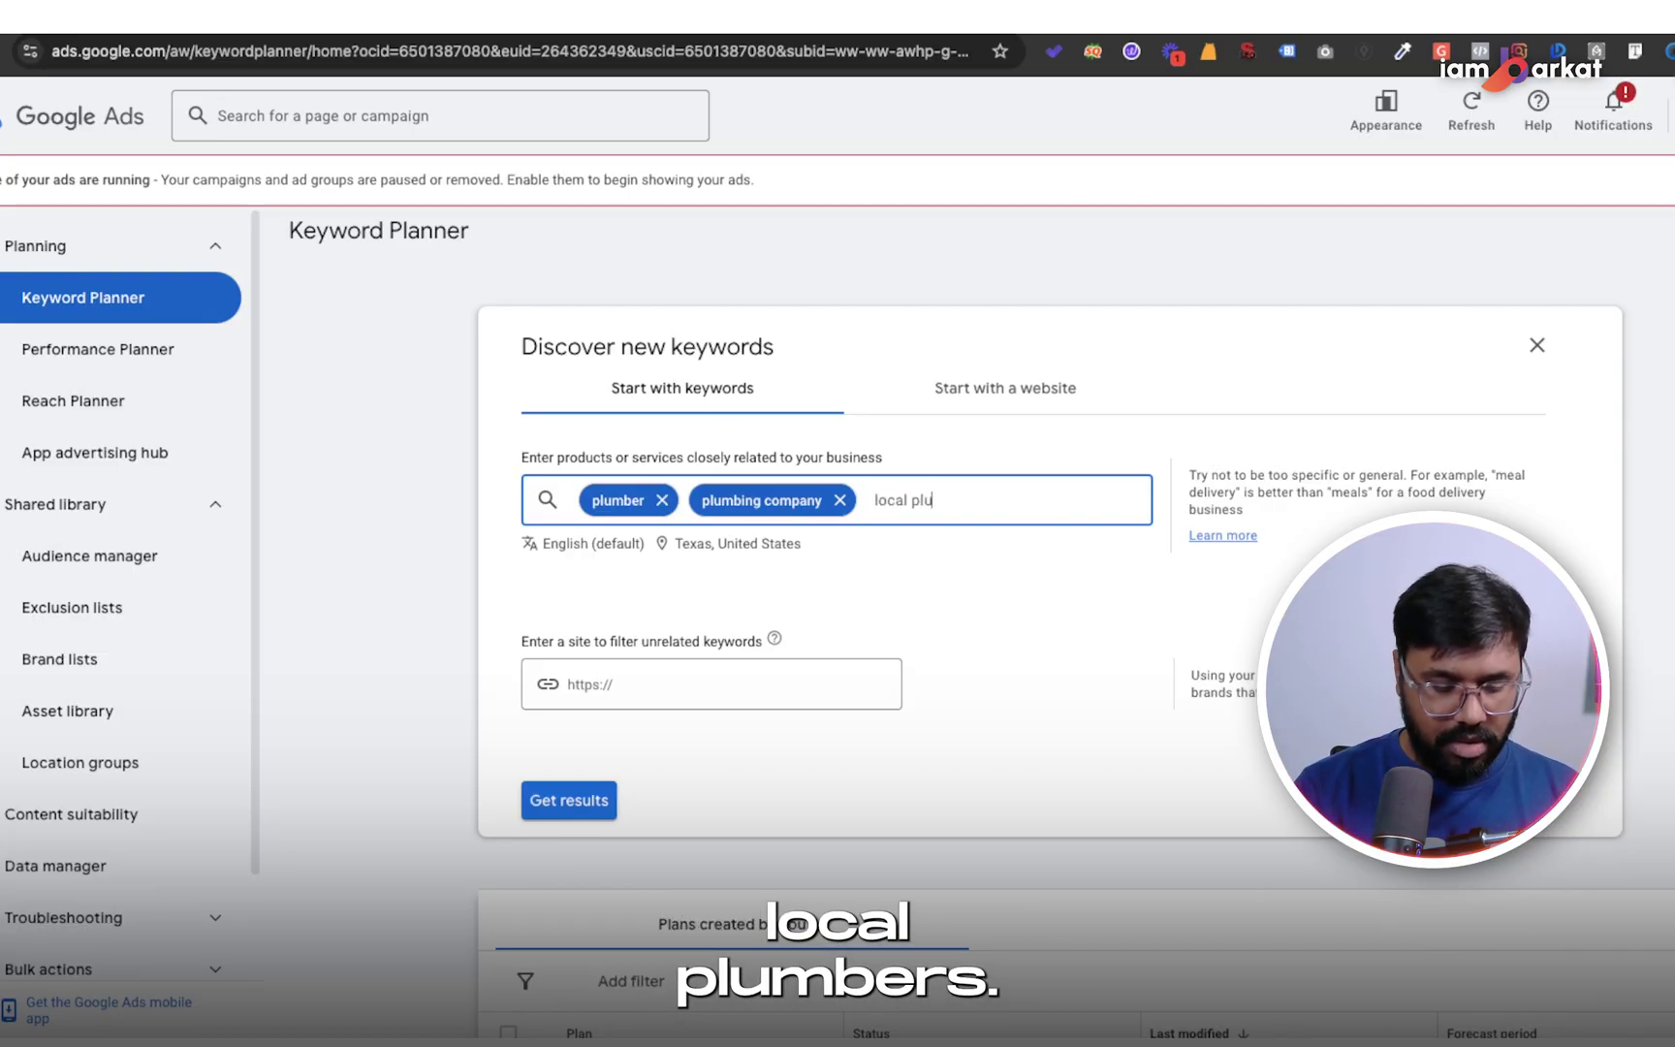
{"action": "type", "text": "plumbers"}
{"action": "key", "text": "Return"}
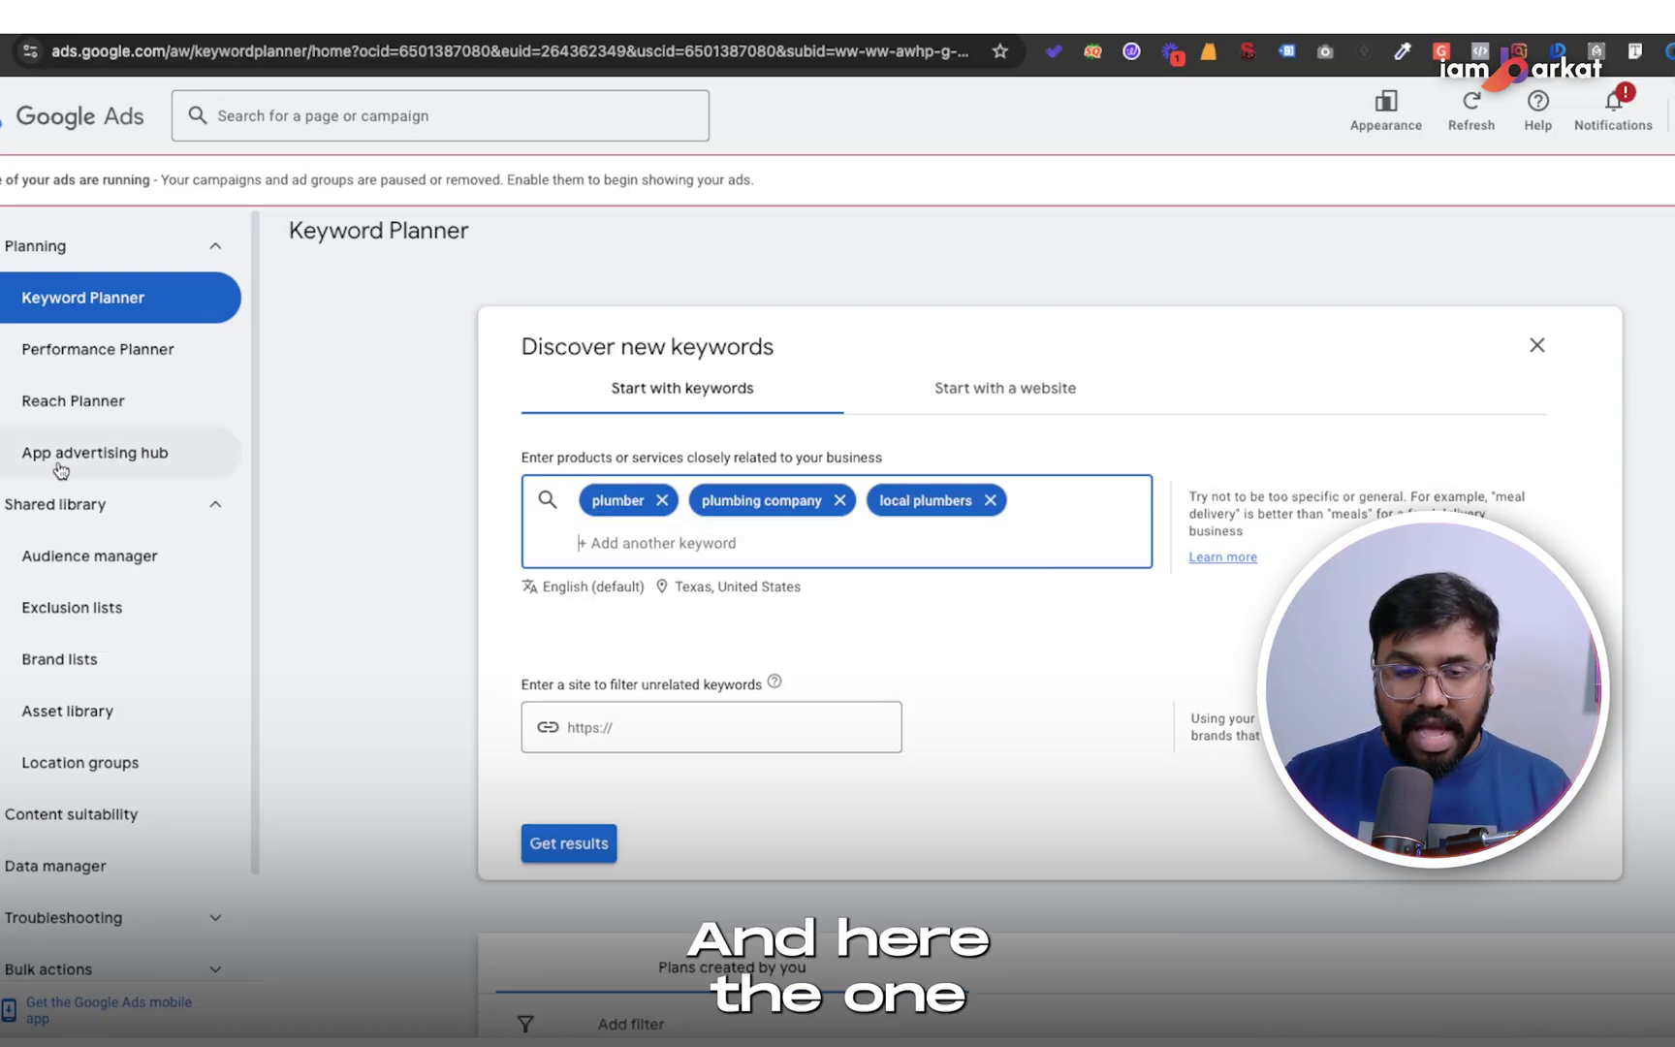
Look at the option to start with a website, return to the seed keywords and get their results
{"action": "left_click", "coordinate": [965, 392]}
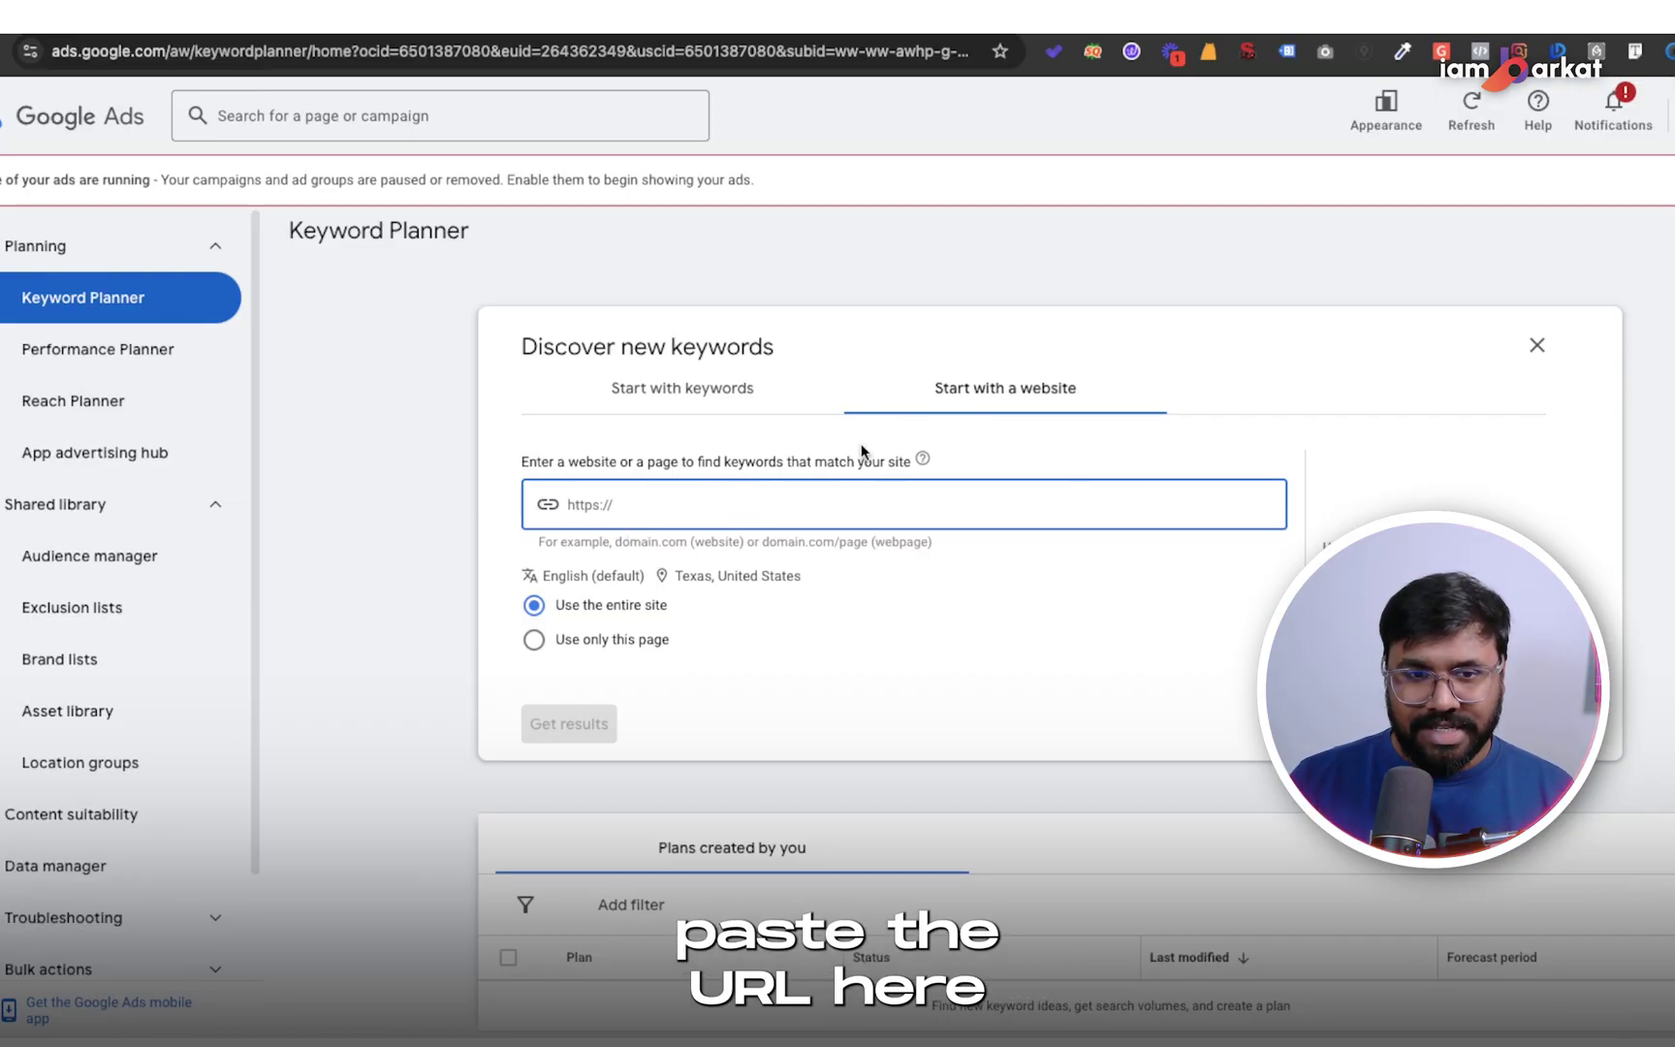
{"action": "left_click", "coordinate": [680, 391]}
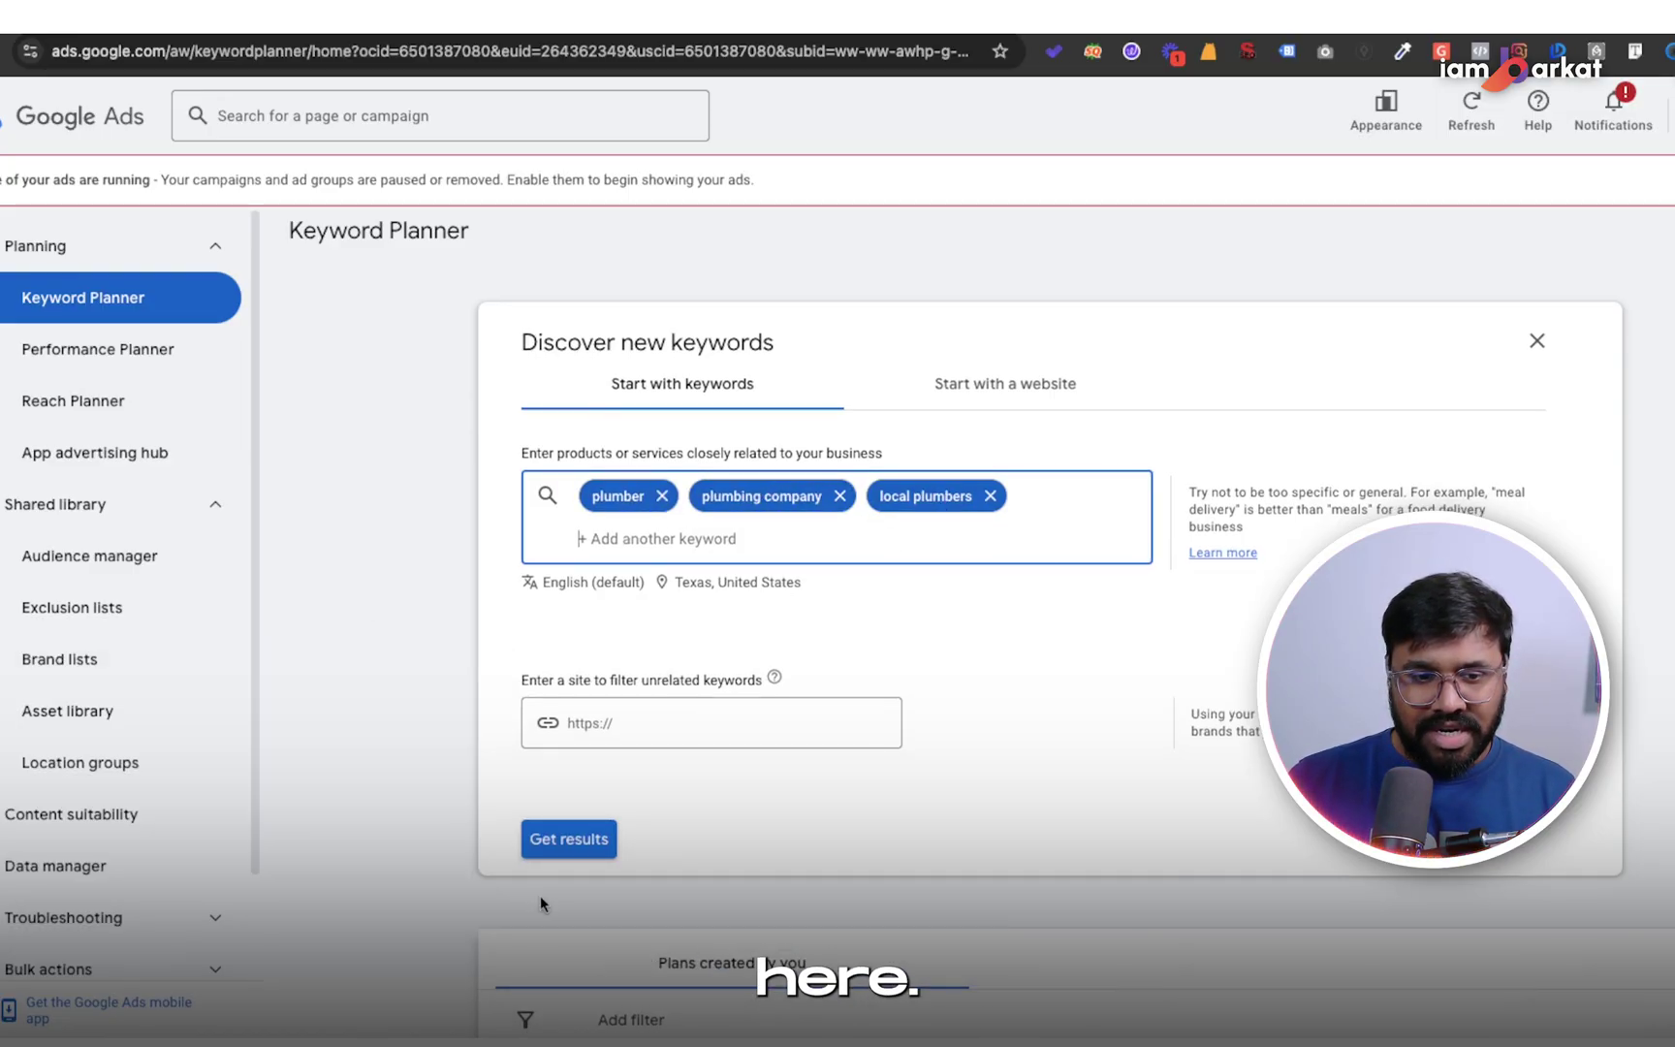
{"action": "left_click", "coordinate": [547, 839]}
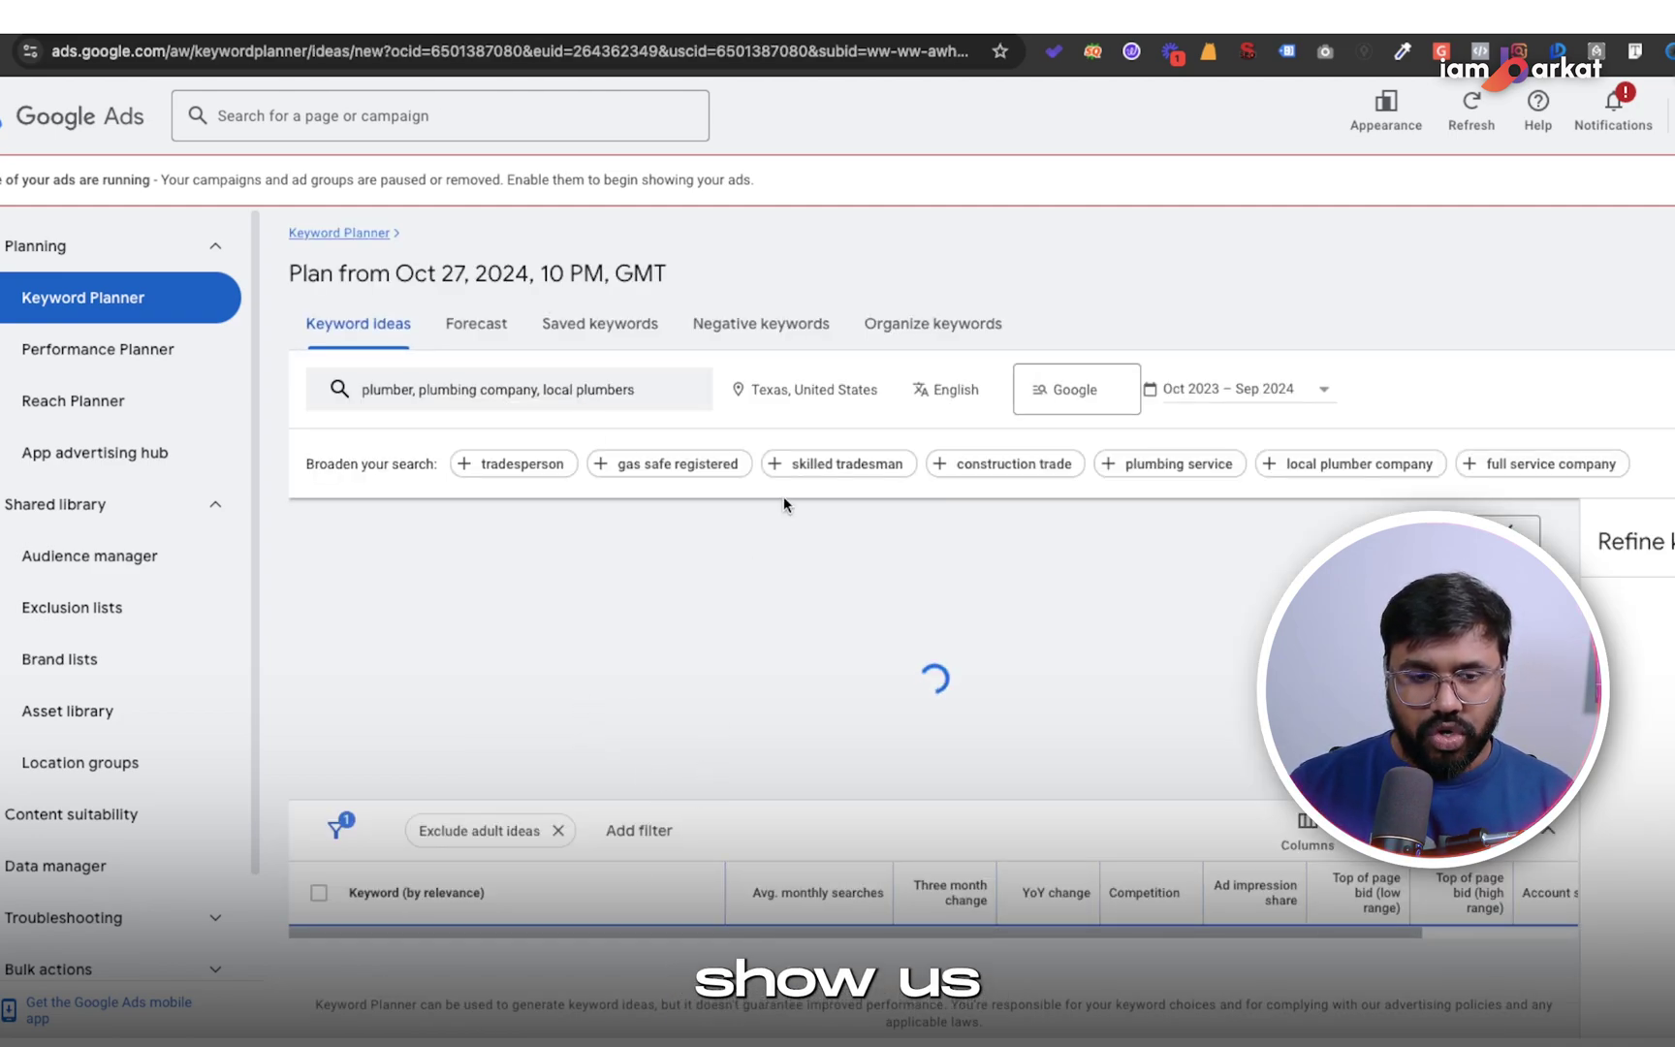
Browse the keyword ideas for Texas, comparing the provided keywords with the suggested ones for relevance
{"action": "scroll", "coordinate": [707, 702], "scroll_direction": "down", "scroll_amount": 10}
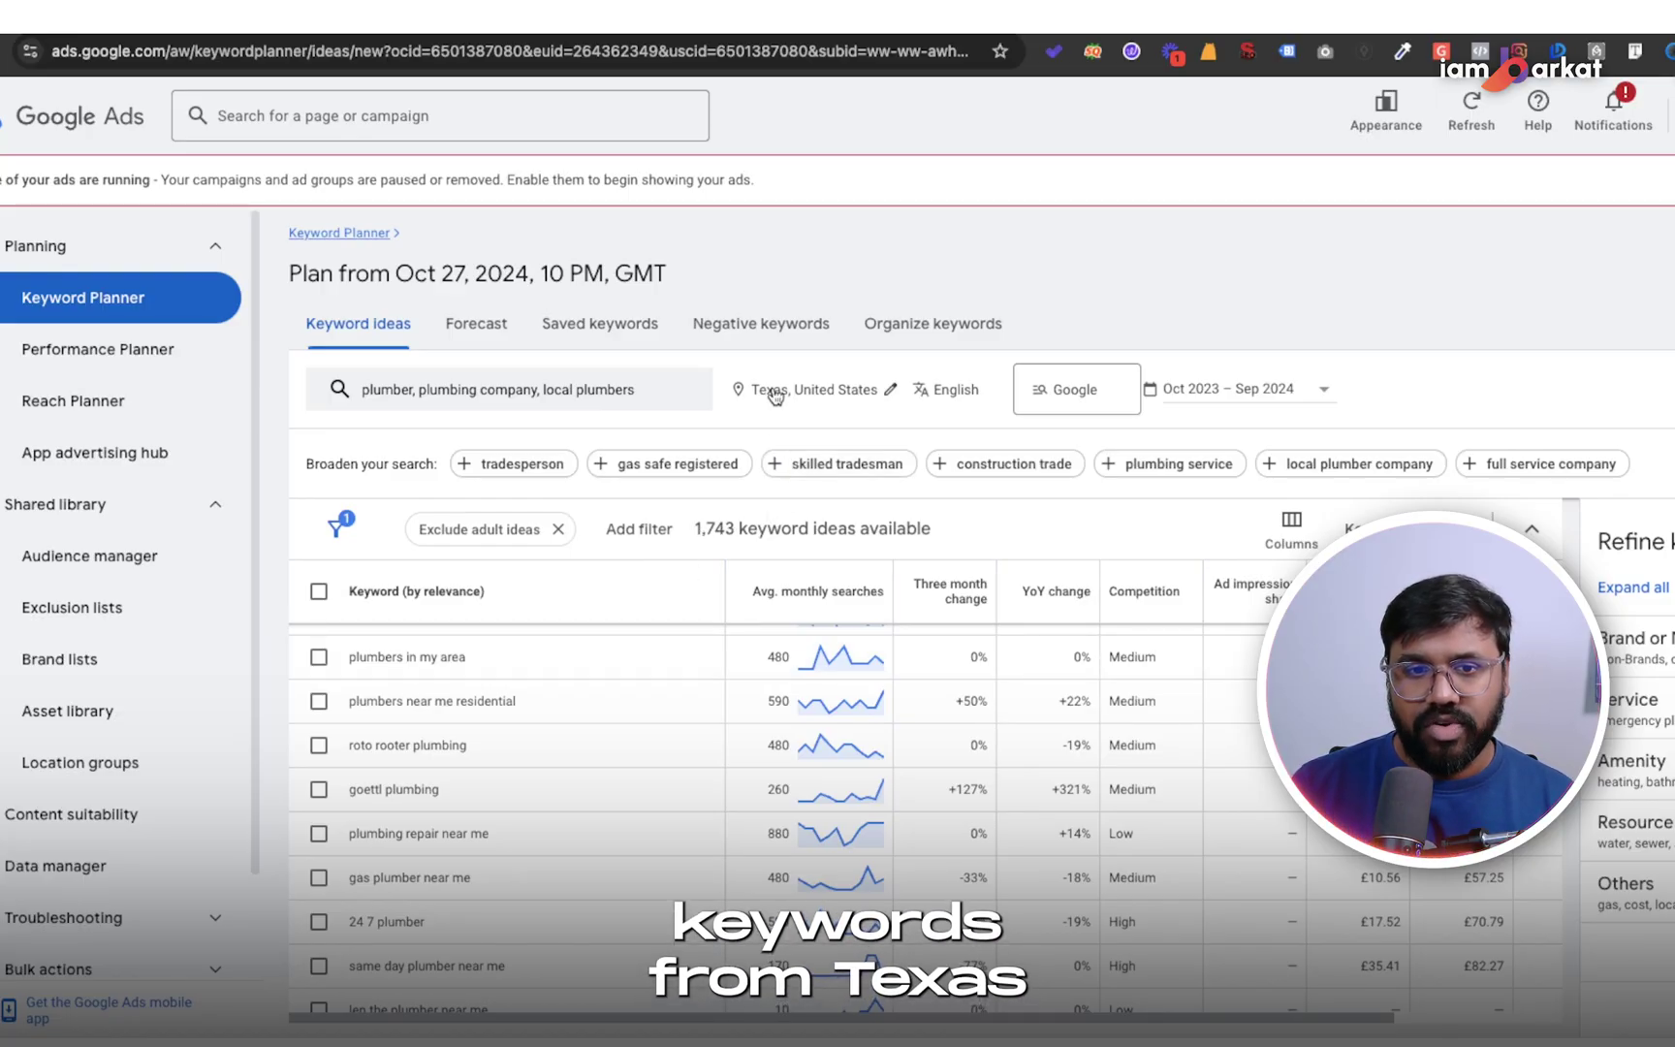
{"action": "scroll", "coordinate": [532, 707], "scroll_direction": "down", "scroll_amount": 2}
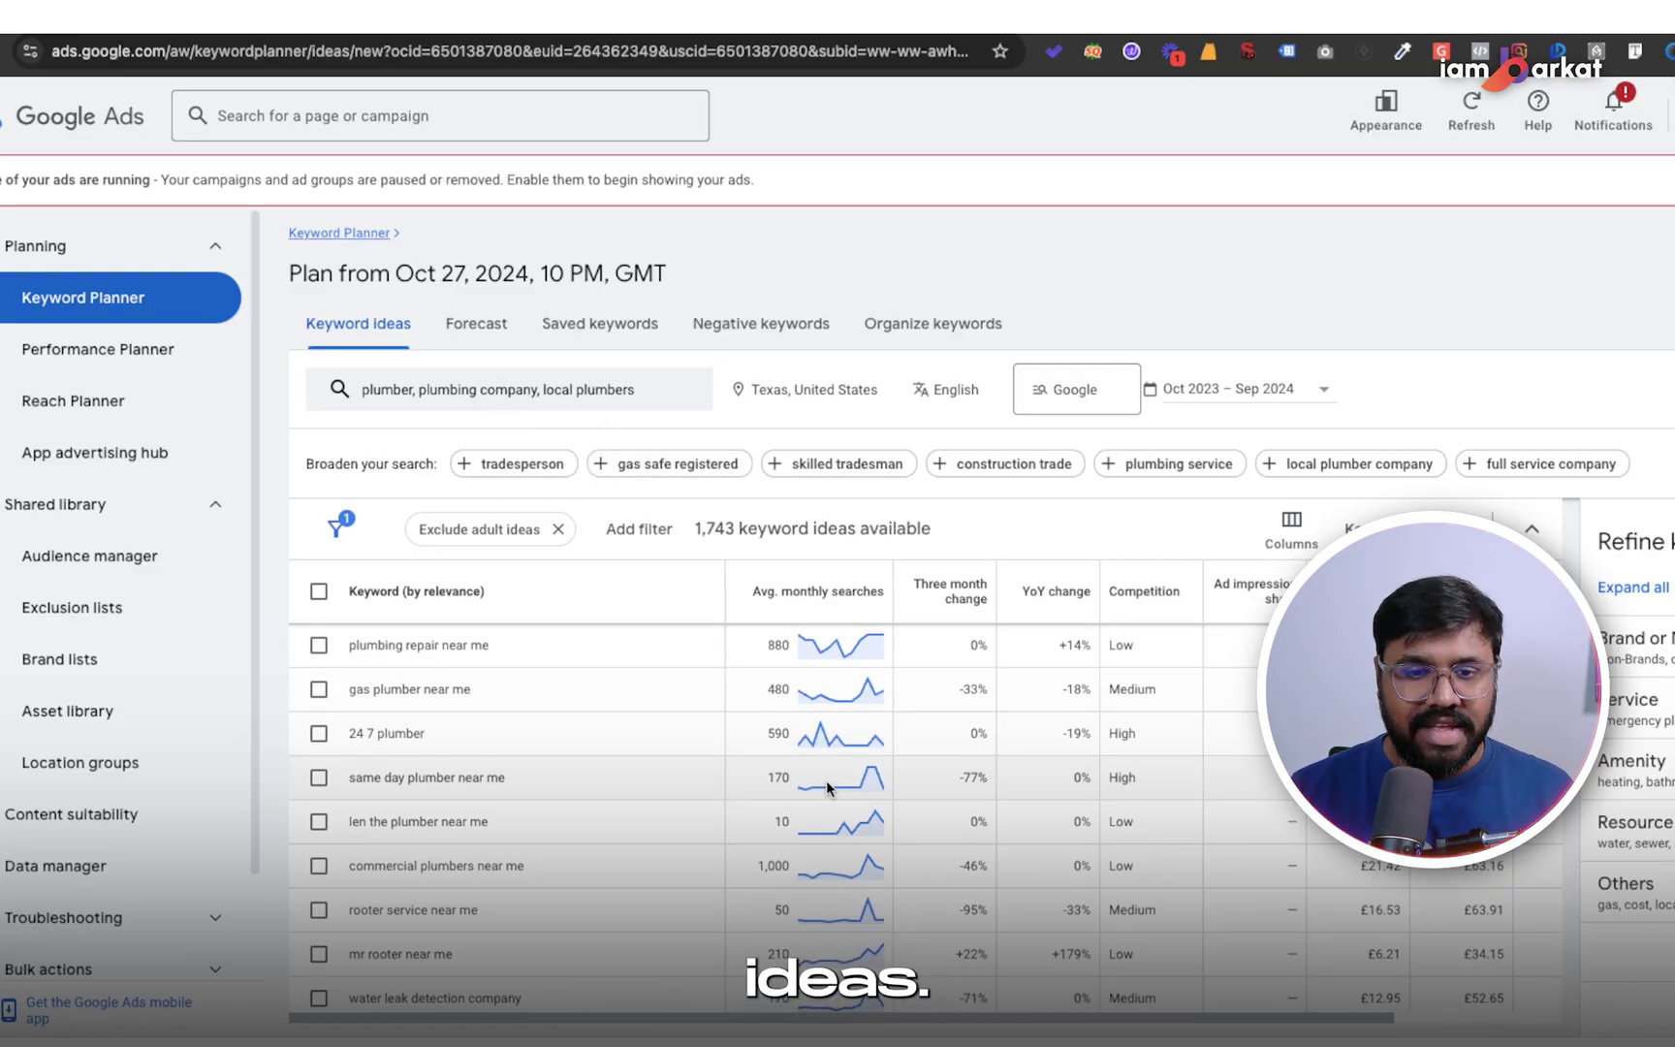
{"action": "scroll", "coordinate": [508, 785], "scroll_direction": "up", "scroll_amount": 3}
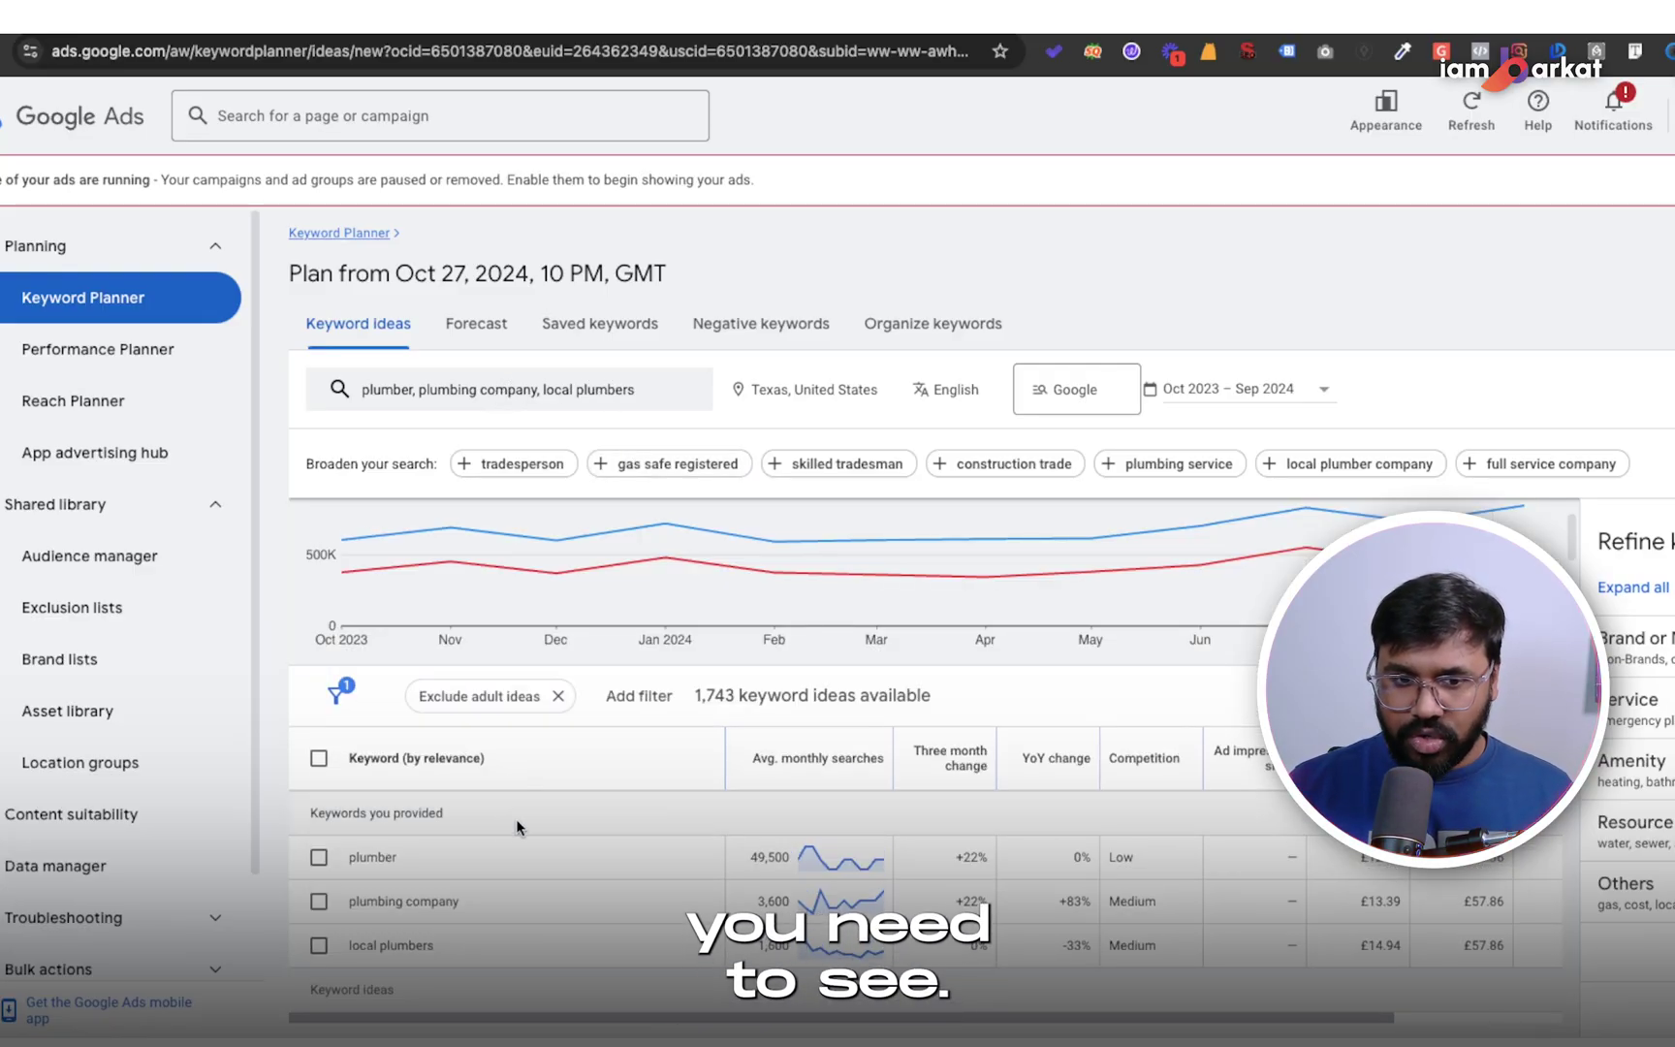
{"action": "scroll", "coordinate": [388, 872], "scroll_direction": "down", "scroll_amount": 1}
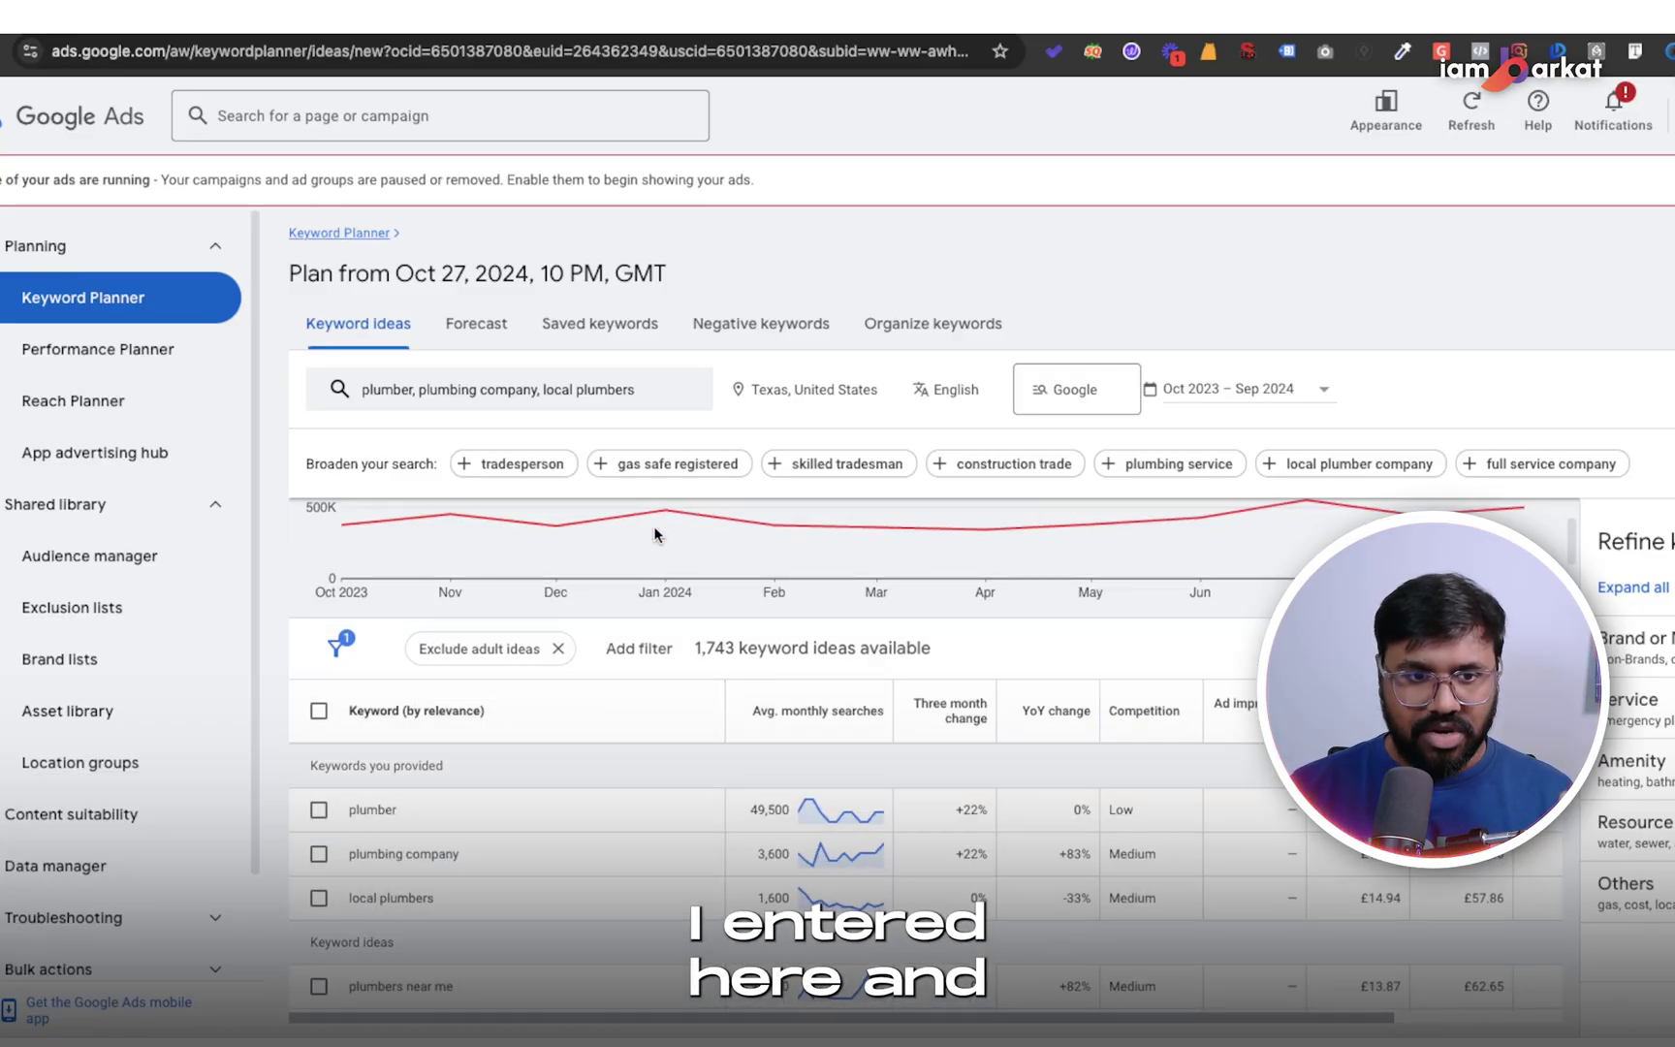
{"action": "scroll", "coordinate": [314, 706], "scroll_direction": "down", "scroll_amount": 5}
{"action": "scroll", "coordinate": [314, 706], "scroll_direction": "up", "scroll_amount": 5}
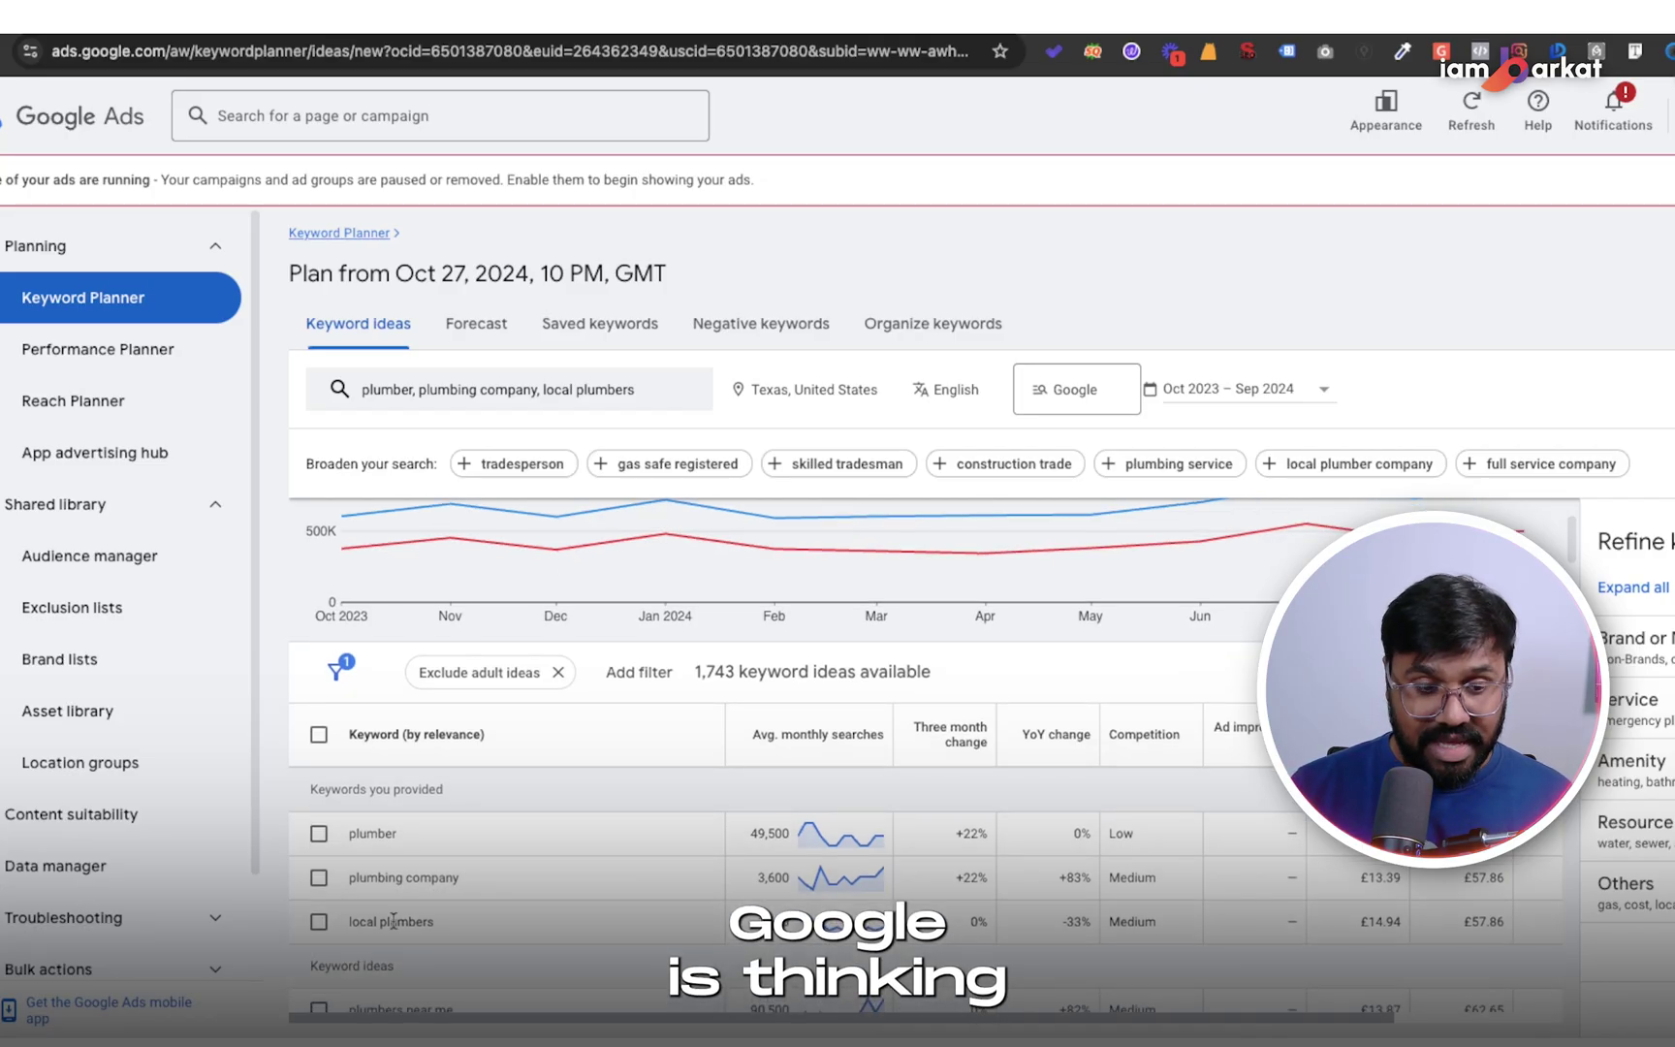
{"action": "scroll", "coordinate": [393, 919], "scroll_direction": "down", "scroll_amount": 3}
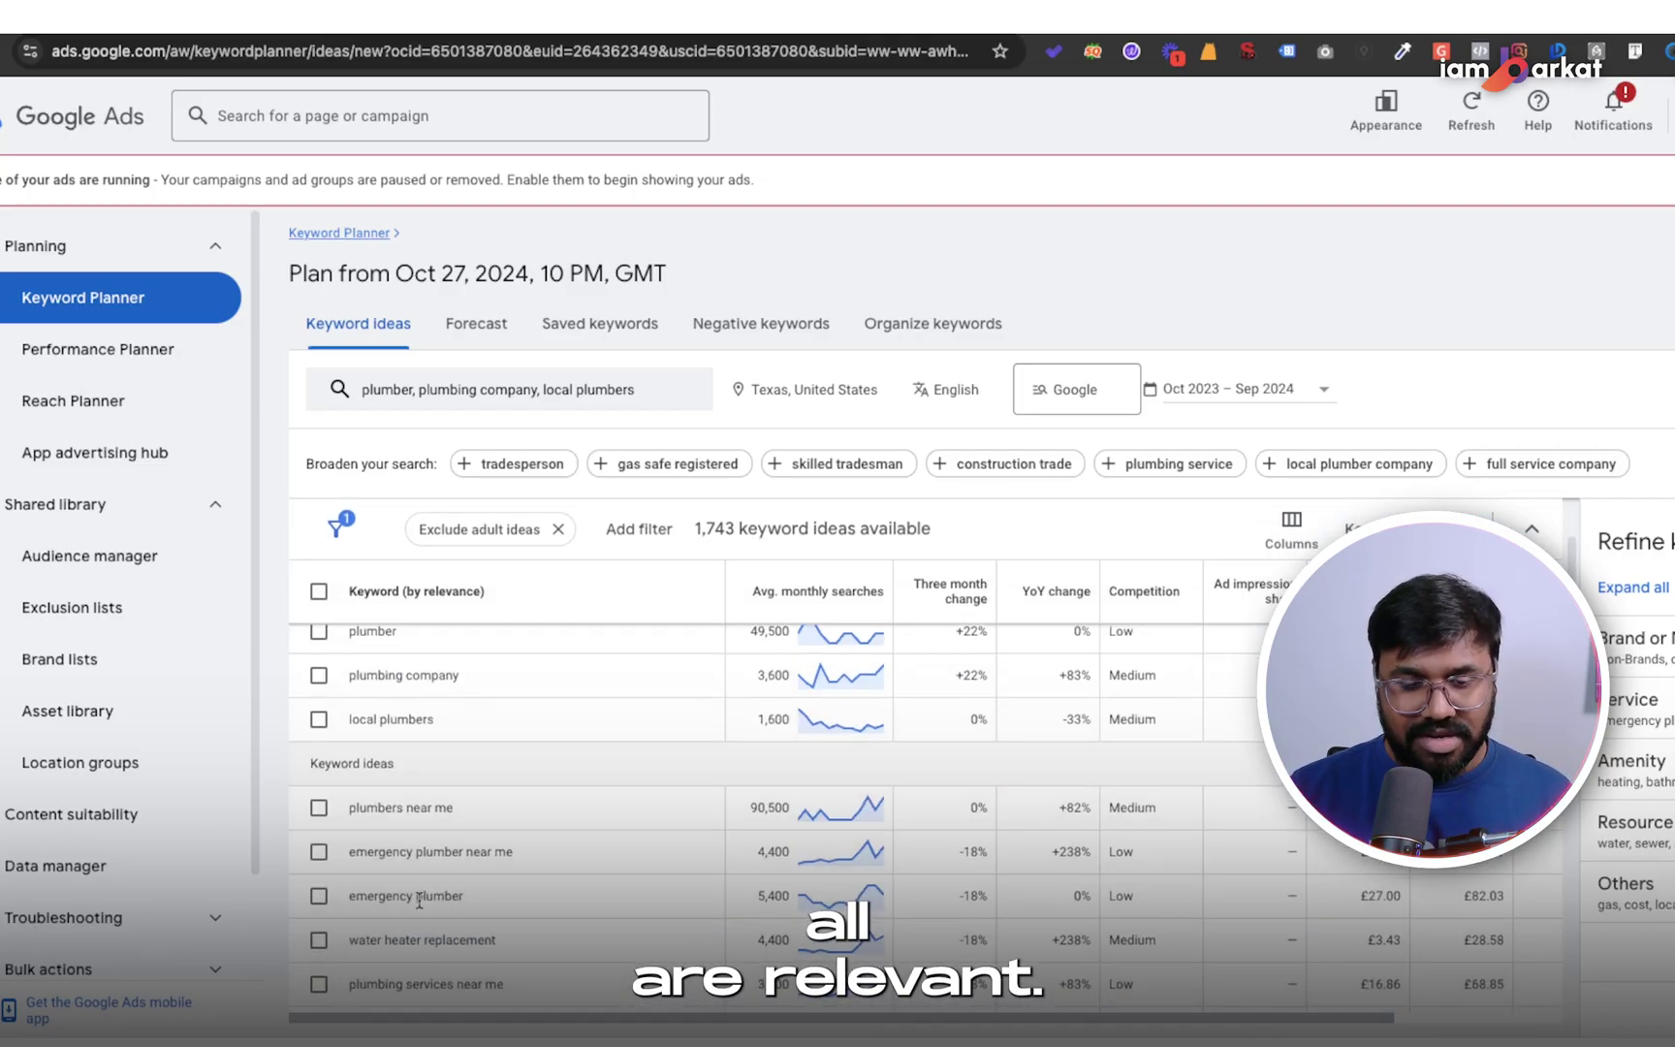
{"action": "scroll", "coordinate": [419, 900], "scroll_direction": "up", "scroll_amount": 1}
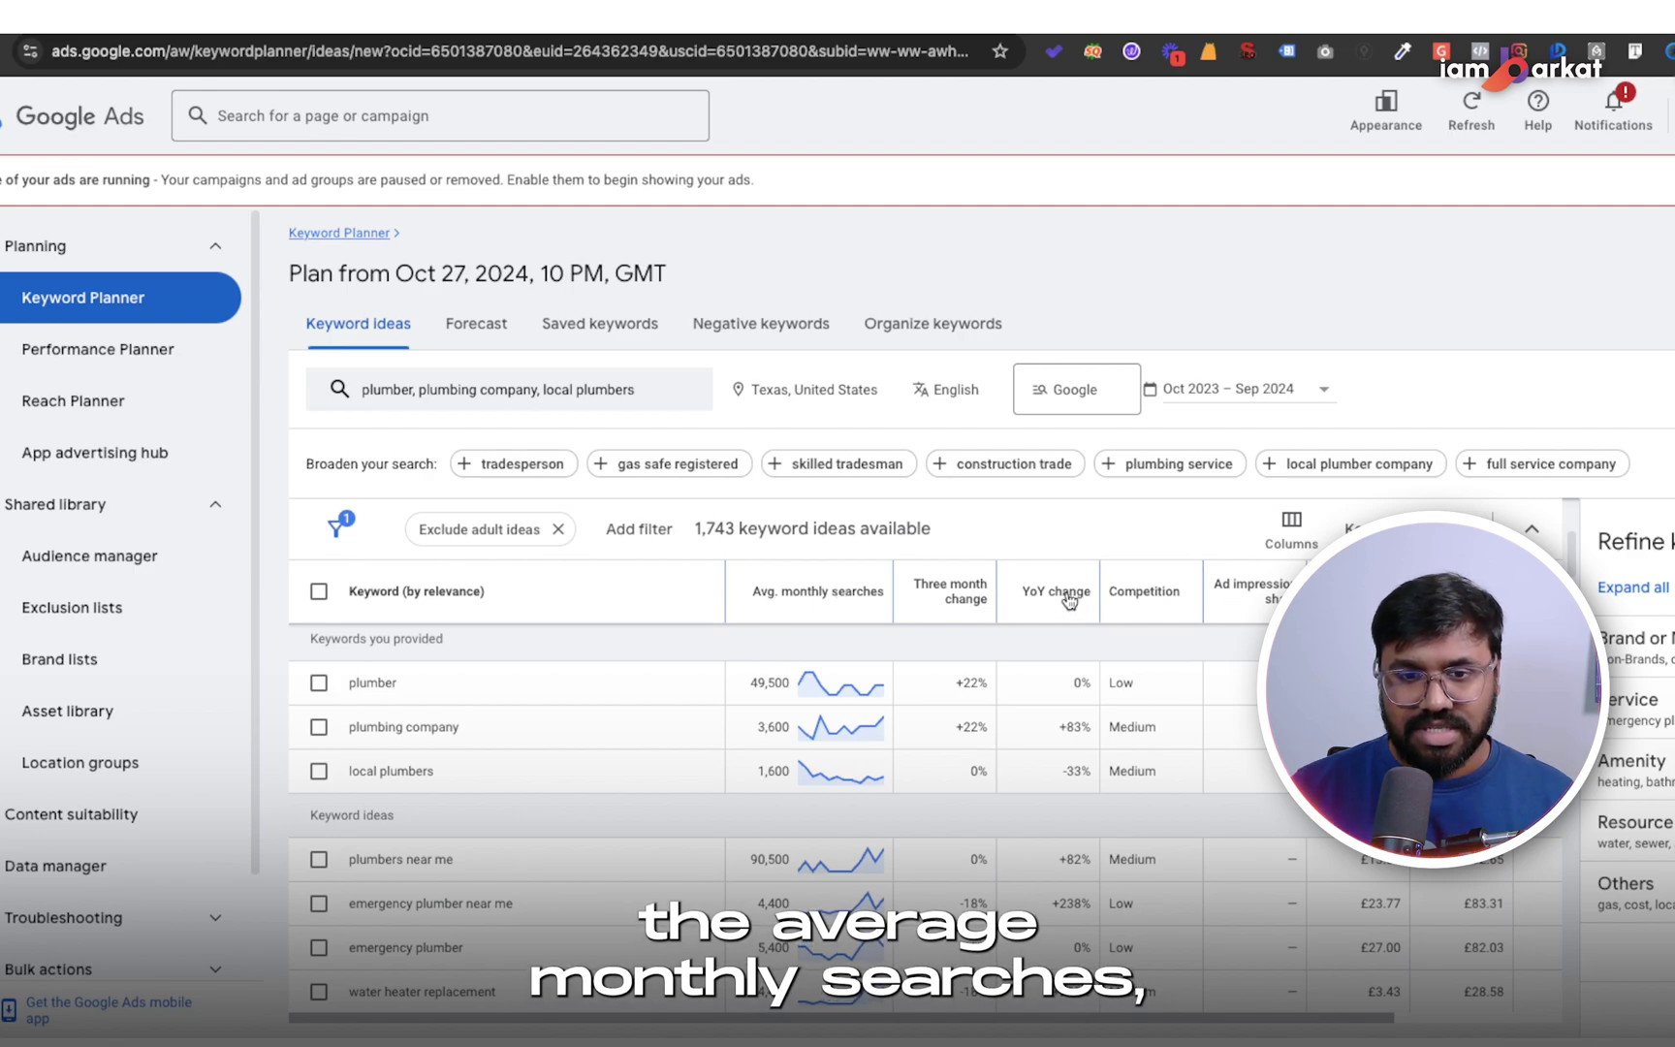
Examine the year-over-year change, competition, ad impression share and top-of-page bid columns for the plumbing keywords
{"action": "mouse_move", "coordinate": [1064, 596]}
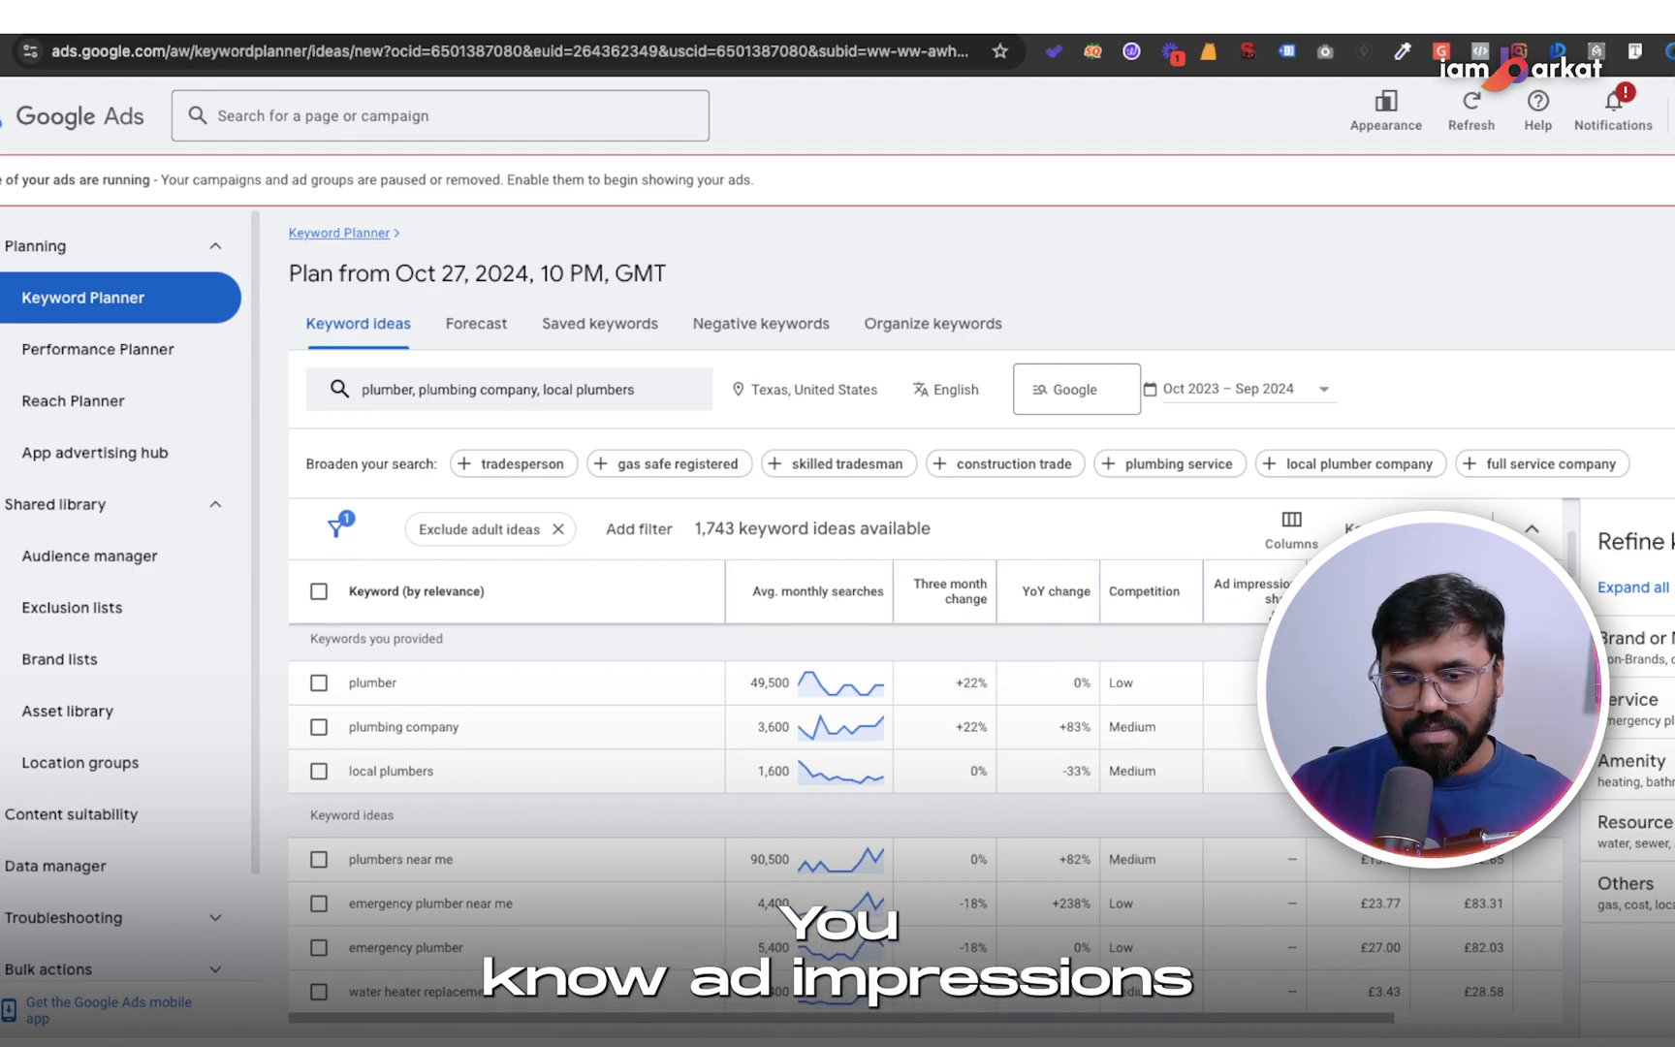
{"action": "scroll", "coordinate": [926, 755], "scroll_direction": "up", "scroll_amount": 1}
{"action": "mouse_move", "coordinate": [1356, 631]}
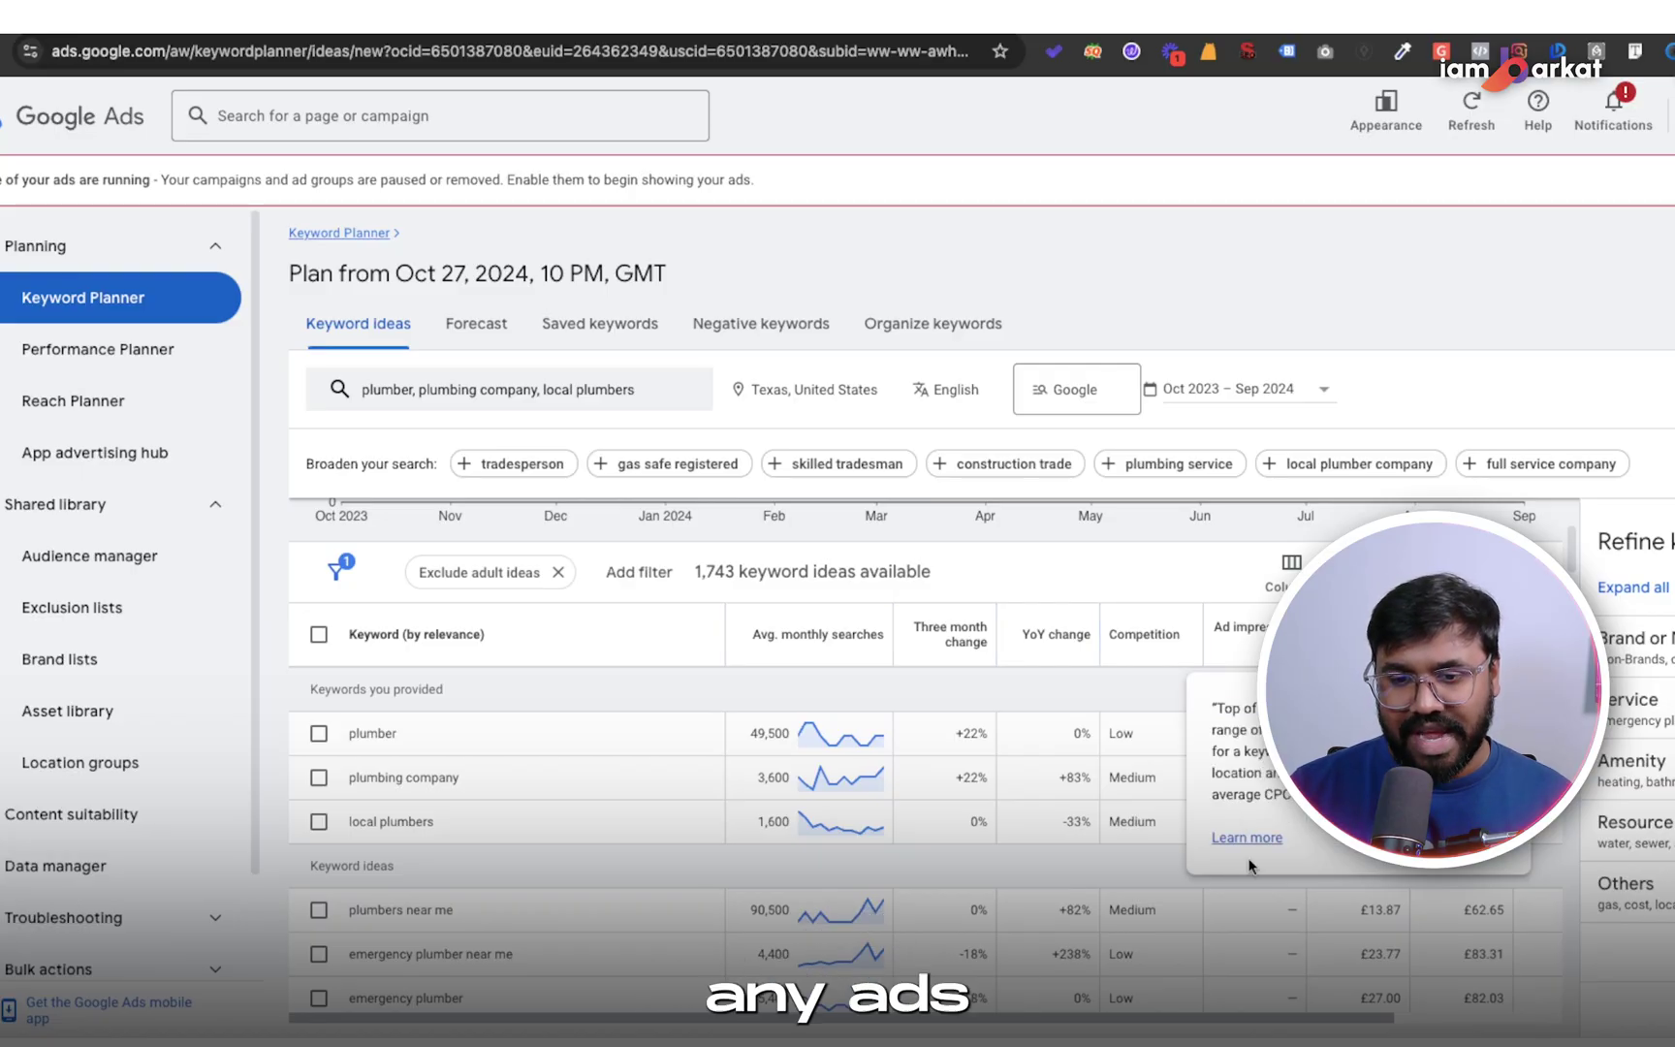
{"action": "scroll", "coordinate": [1212, 731], "scroll_direction": "up", "scroll_amount": 1}
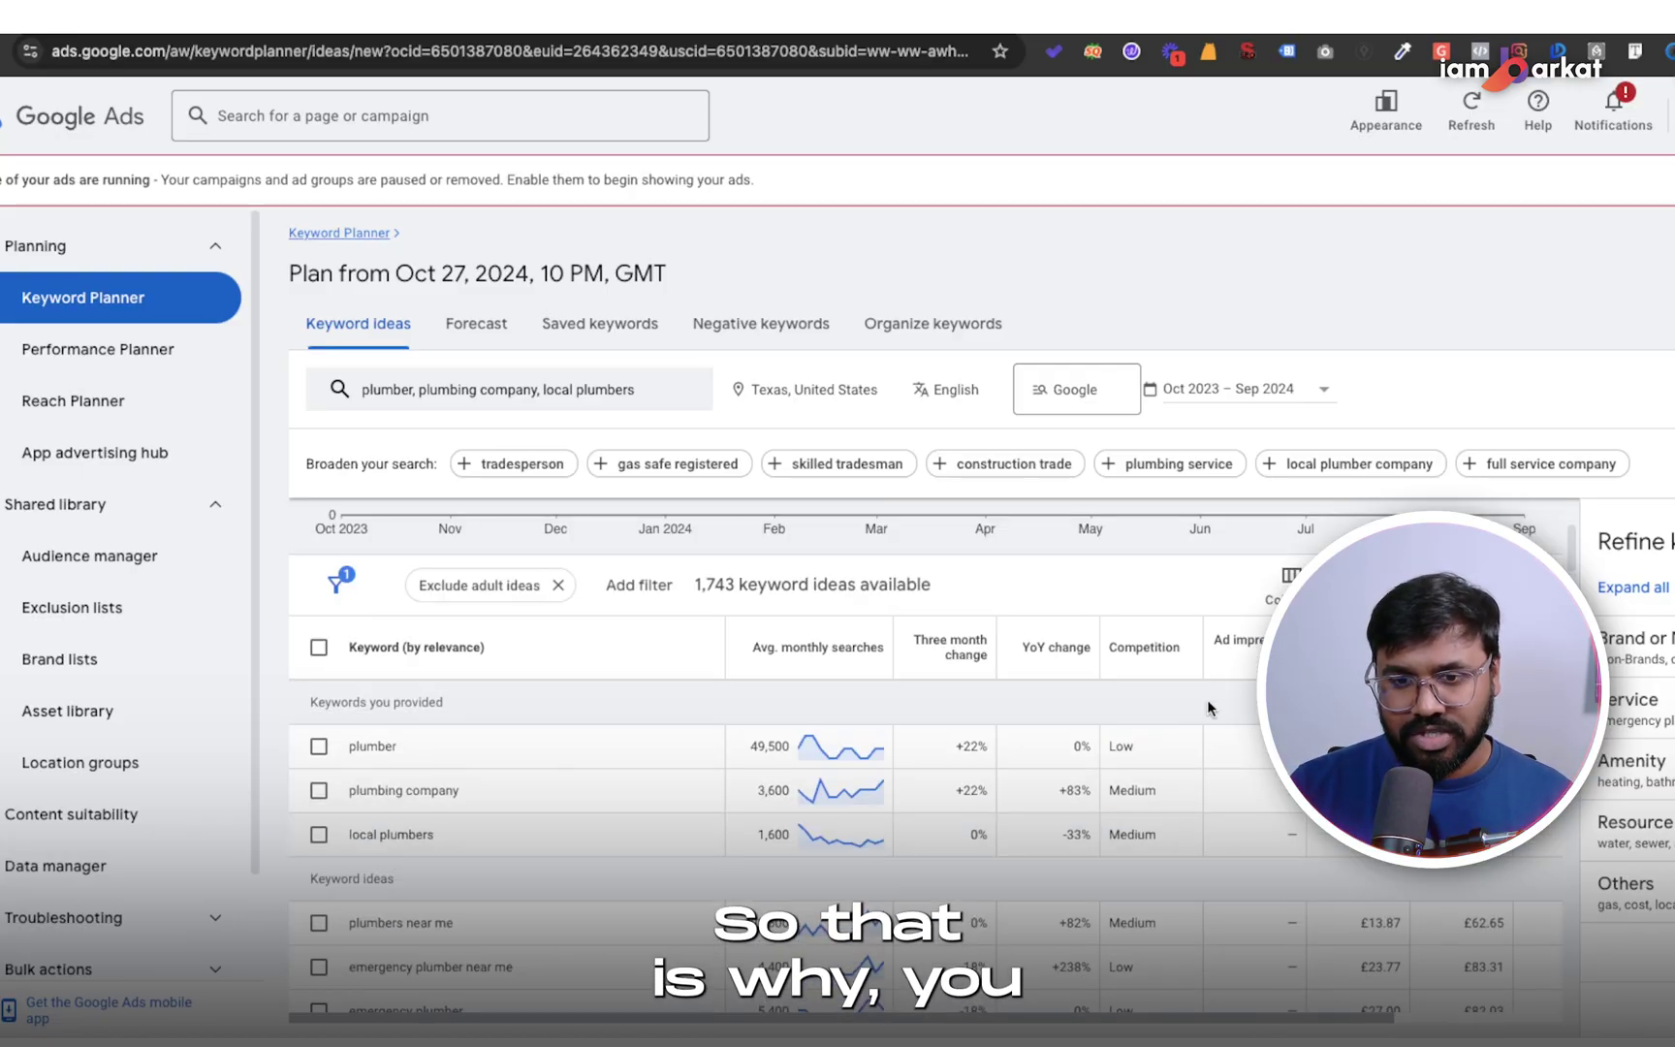
{"action": "mouse_move", "coordinate": [1357, 639]}
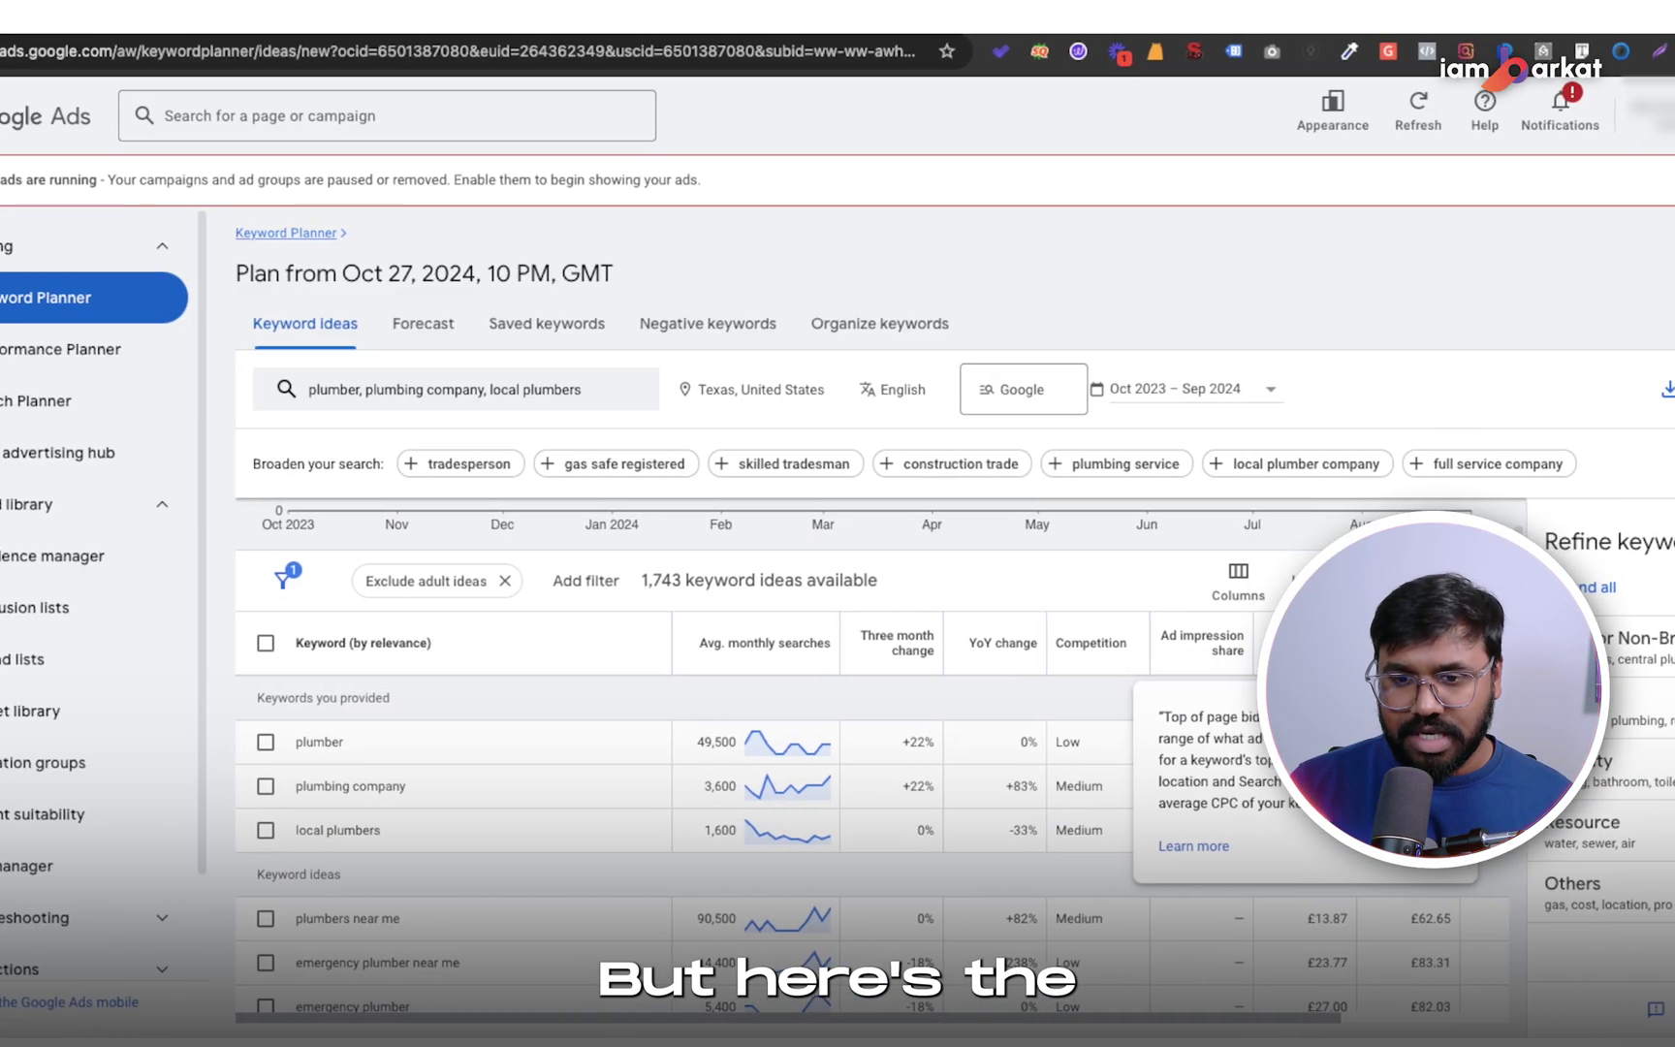
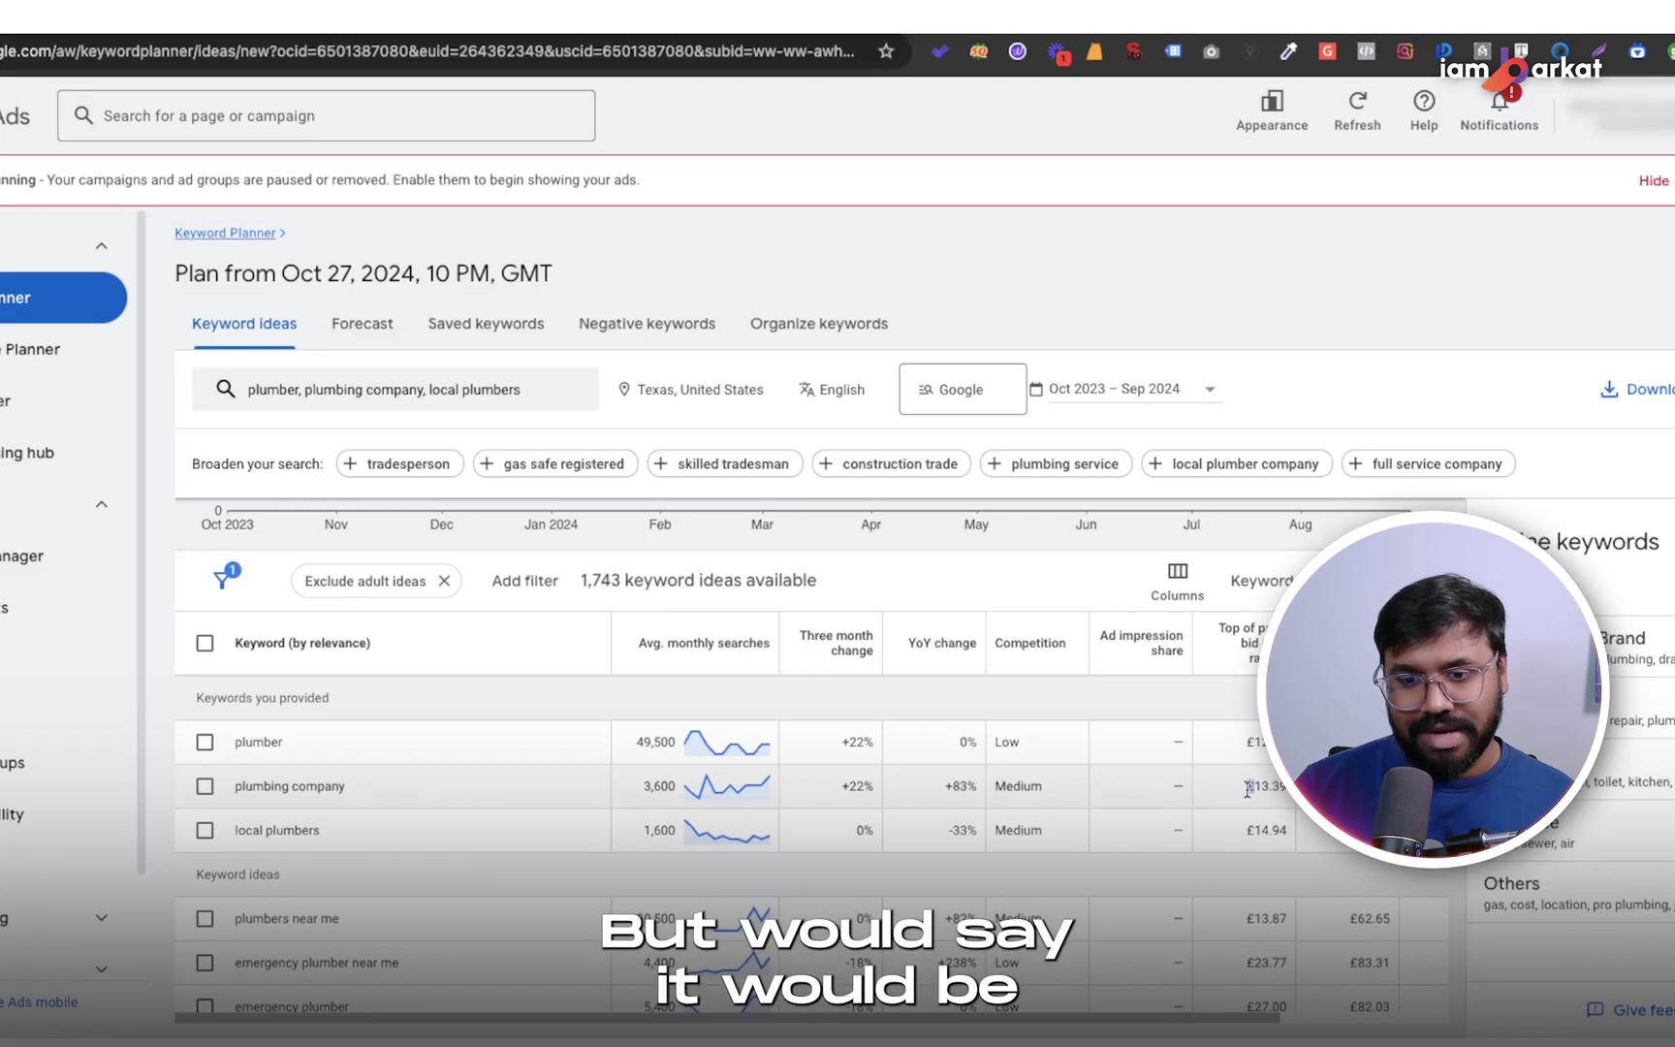
{"action": "left_click_drag", "start_coordinate": [1247, 790], "coordinate": [1285, 794]}
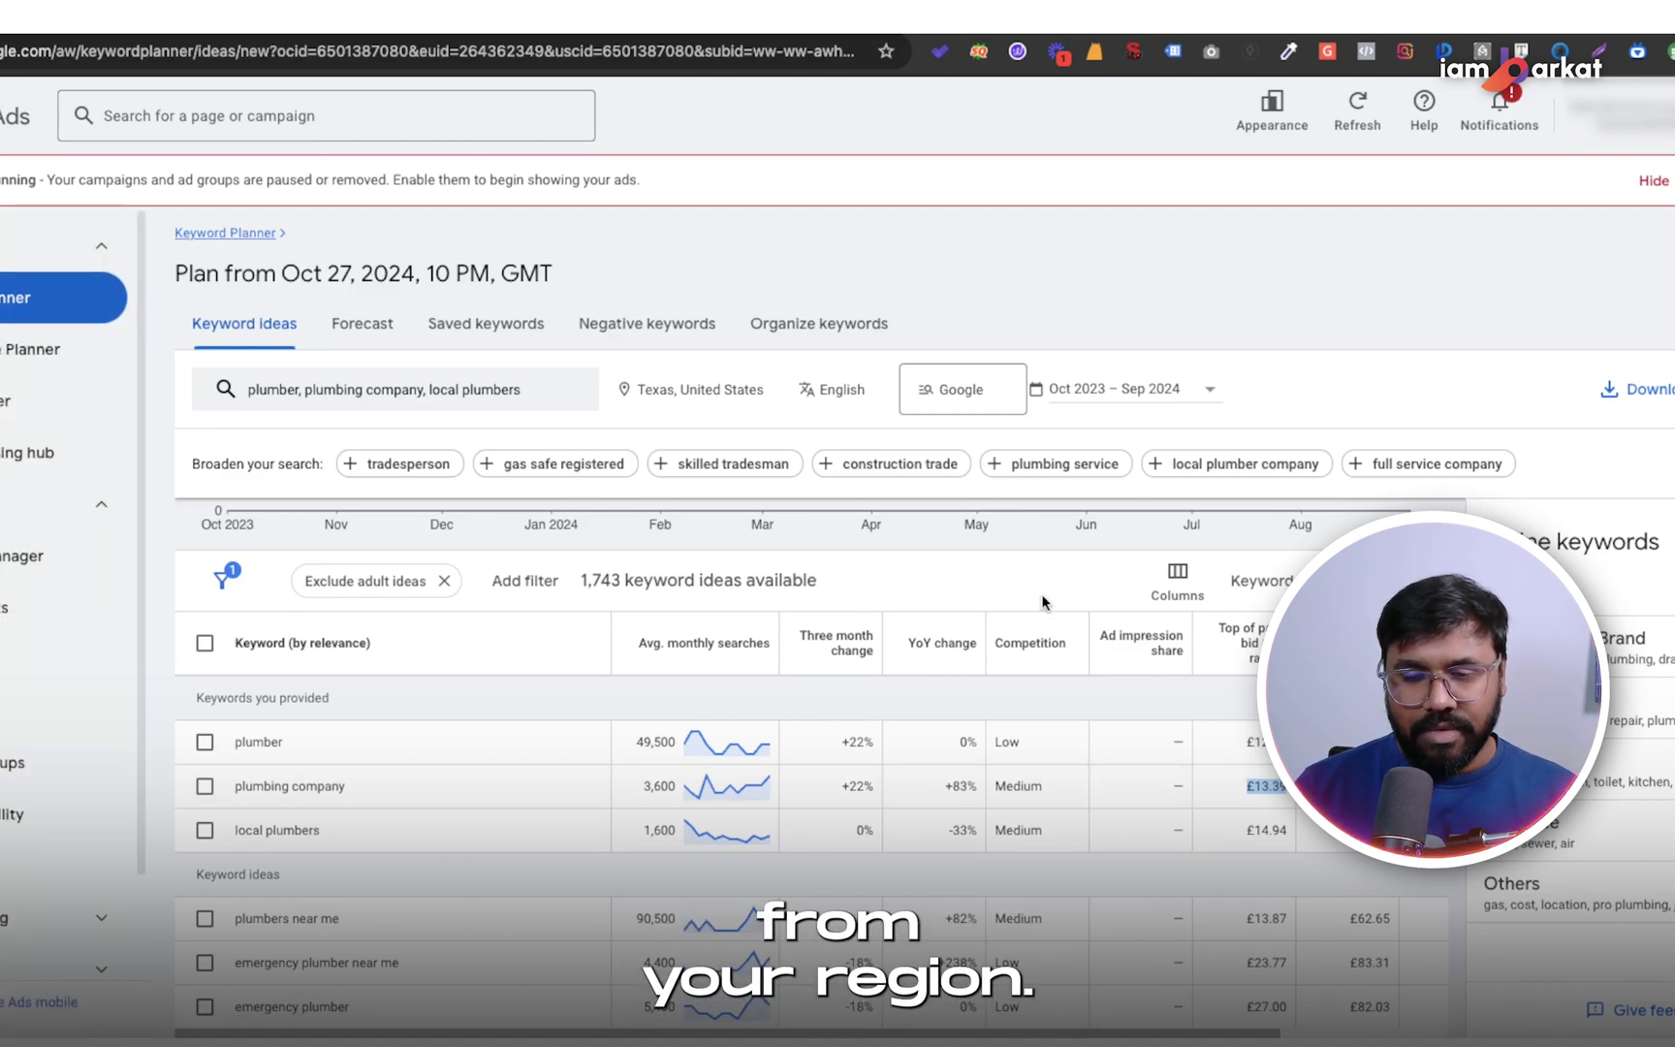
{"action": "scroll", "coordinate": [1163, 697], "scroll_direction": "down", "scroll_amount": 1}
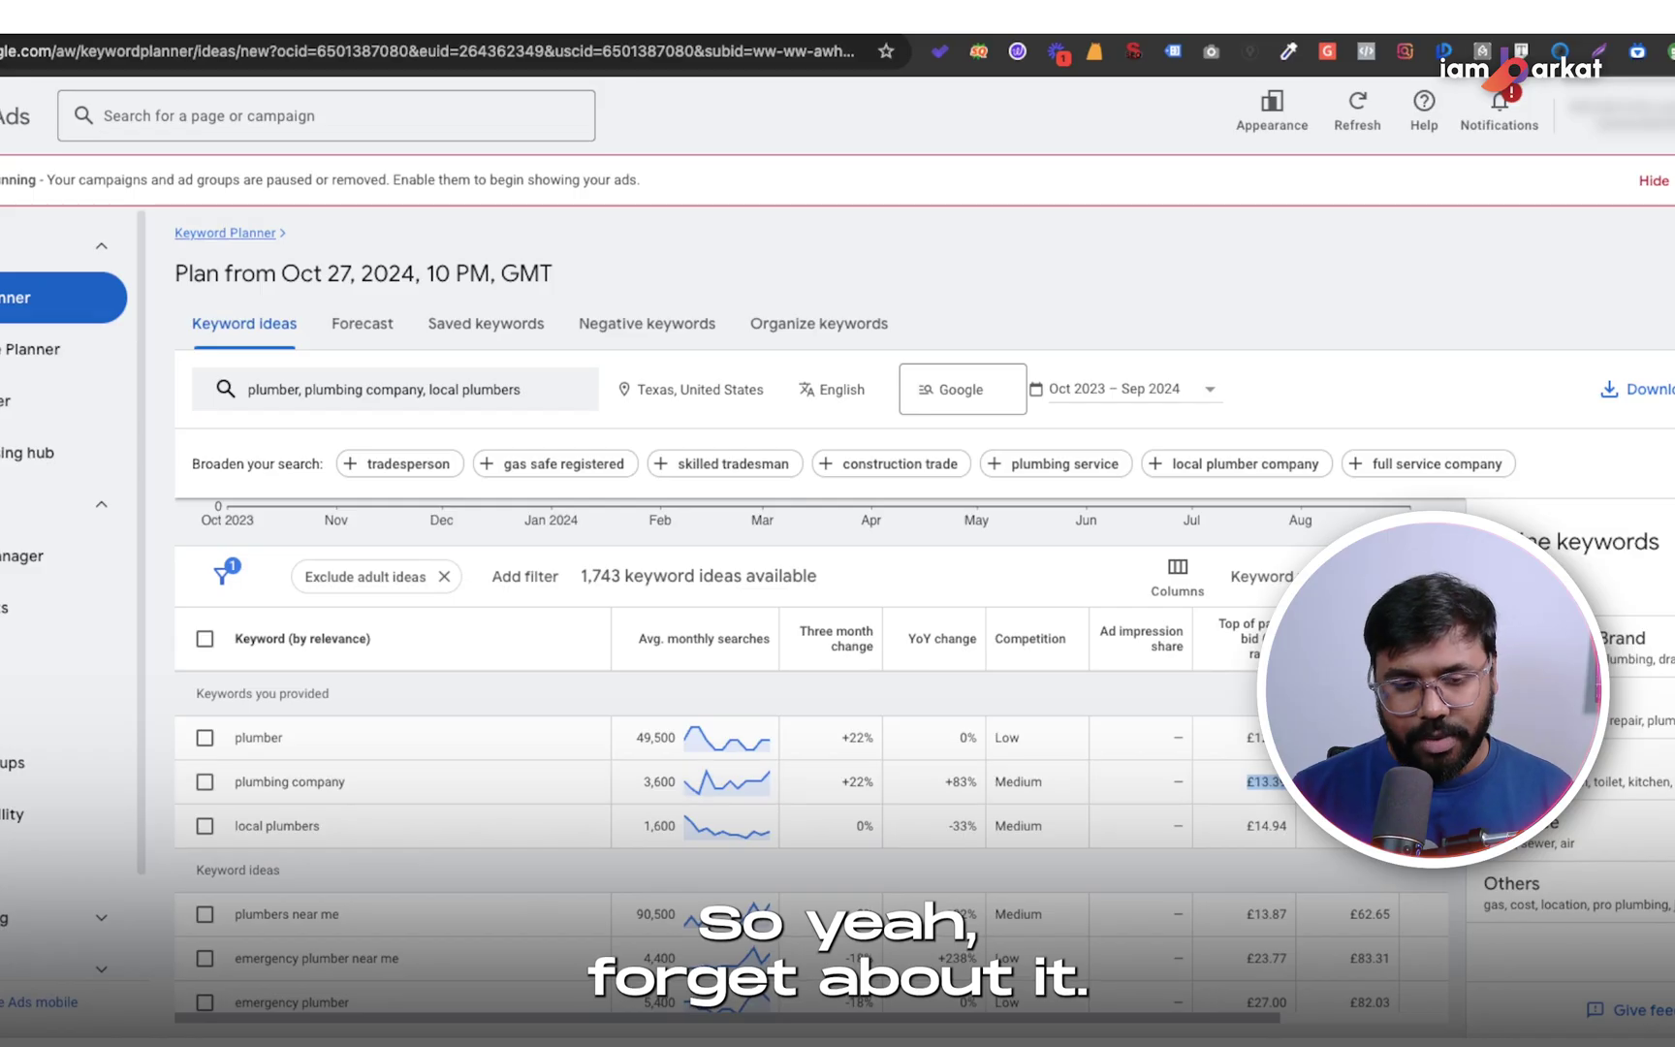
Look further through the suggested plumbing keywords and compare their low and high top-of-page bids
{"action": "scroll", "coordinate": [760, 705], "scroll_direction": "down", "scroll_amount": 2}
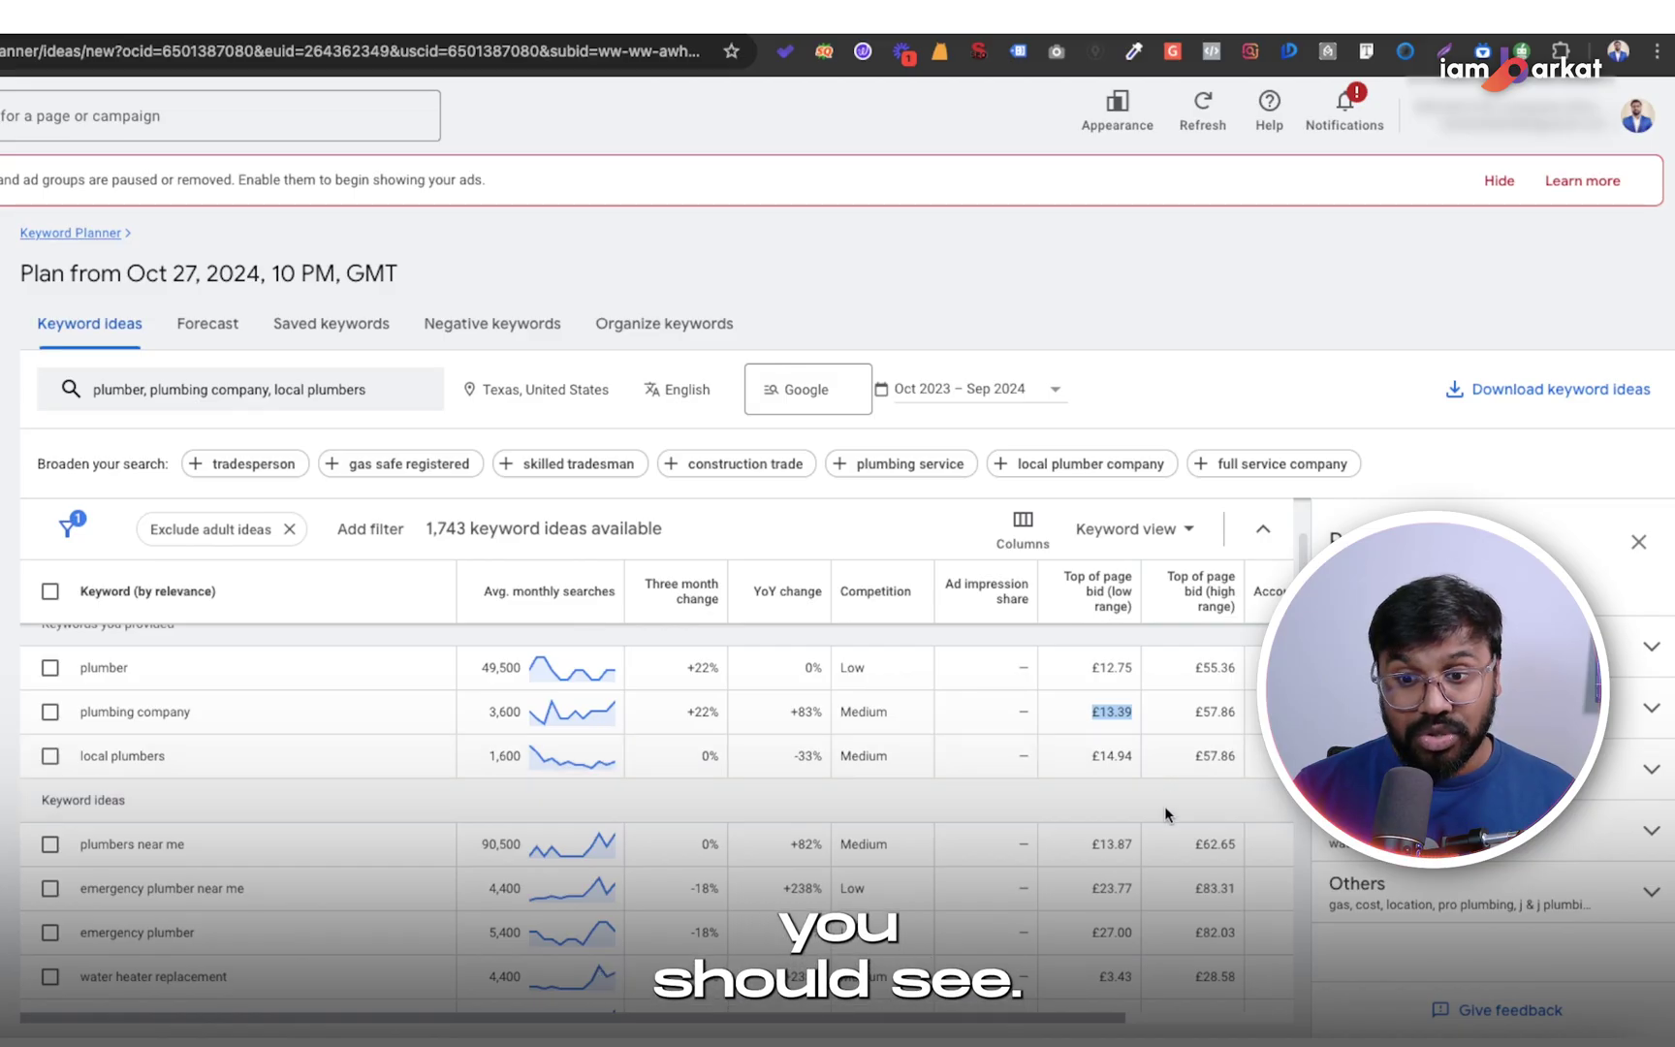
{"action": "scroll", "coordinate": [1172, 821], "scroll_direction": "down", "scroll_amount": 1}
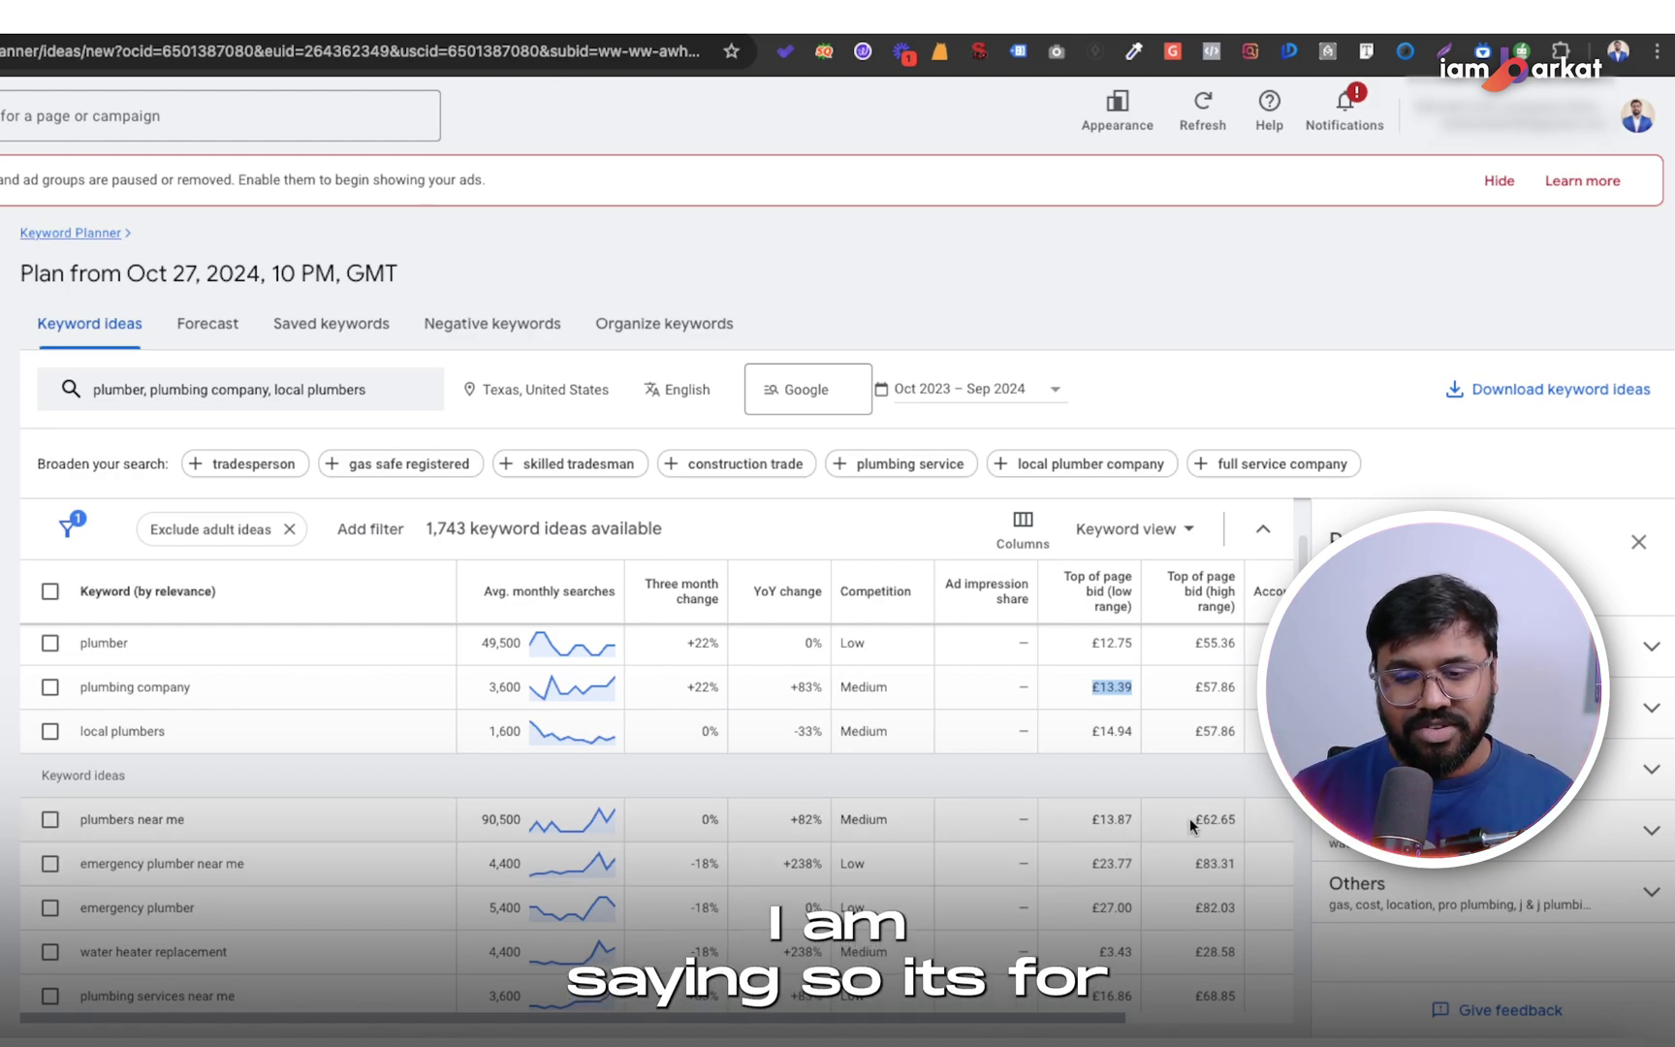
{"action": "scroll", "coordinate": [1171, 819], "scroll_direction": "down", "scroll_amount": 3}
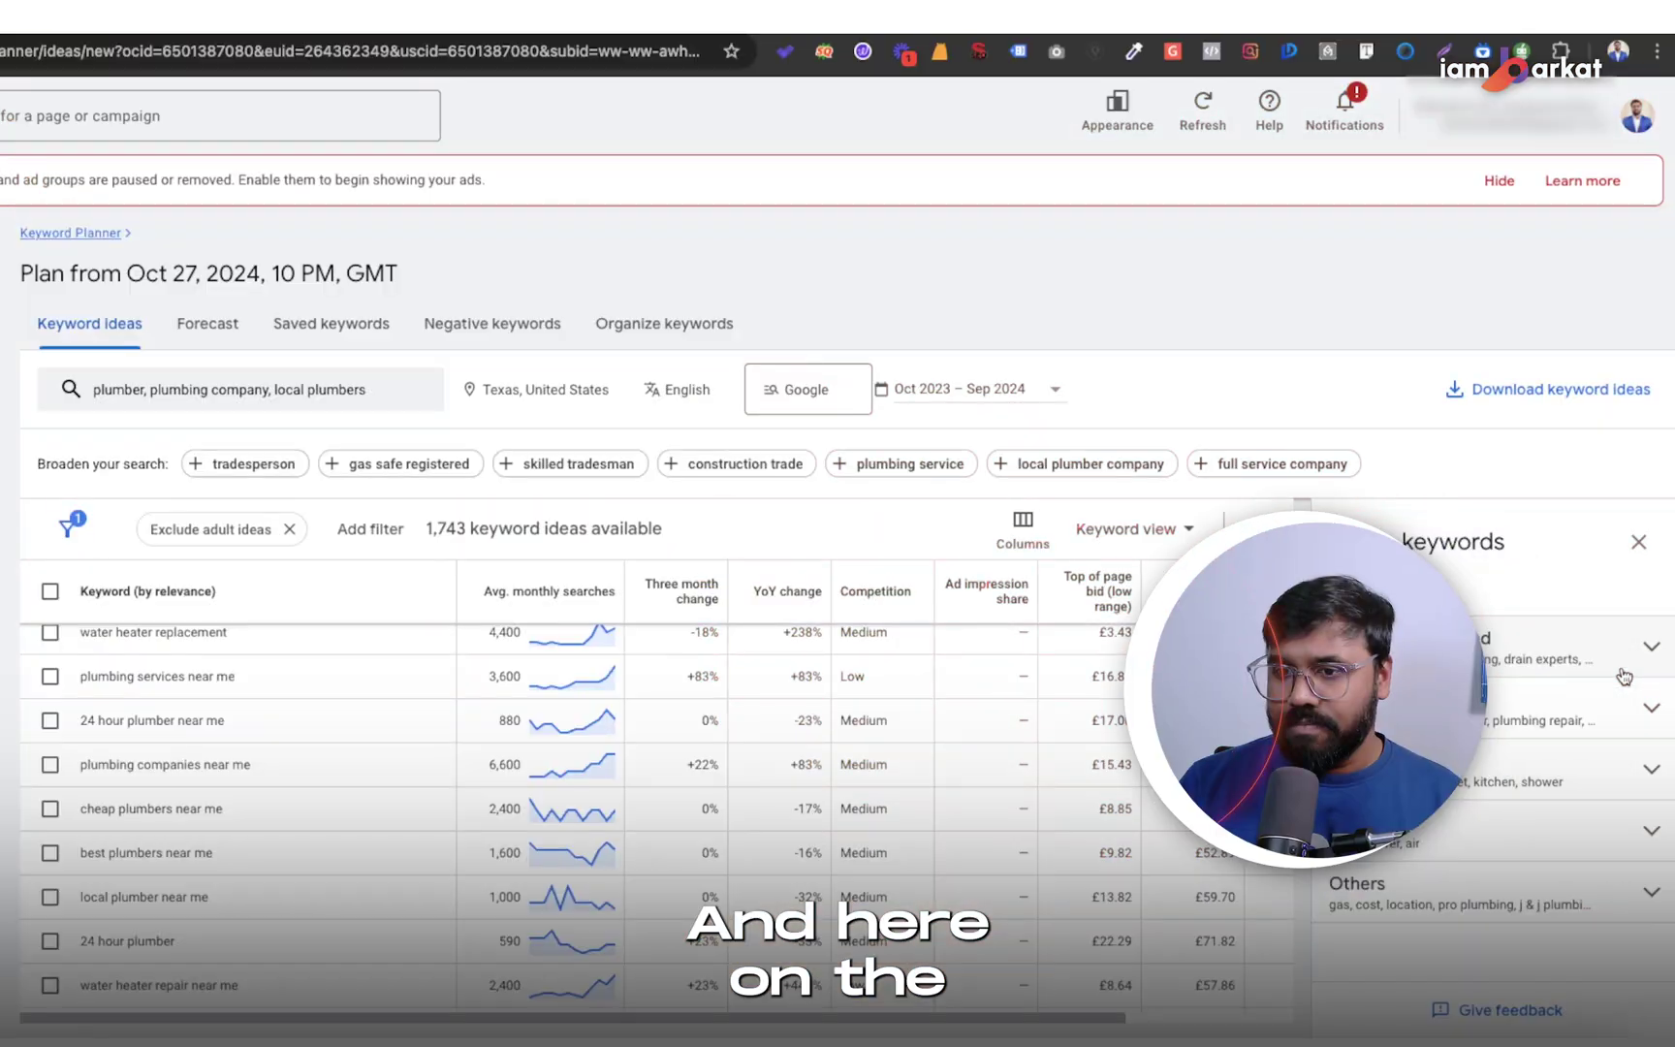
Expand the Brand or Non-Brand refinements and try excluding the "central plumbing" keywords, including them again
{"action": "left_click", "coordinate": [1460, 647]}
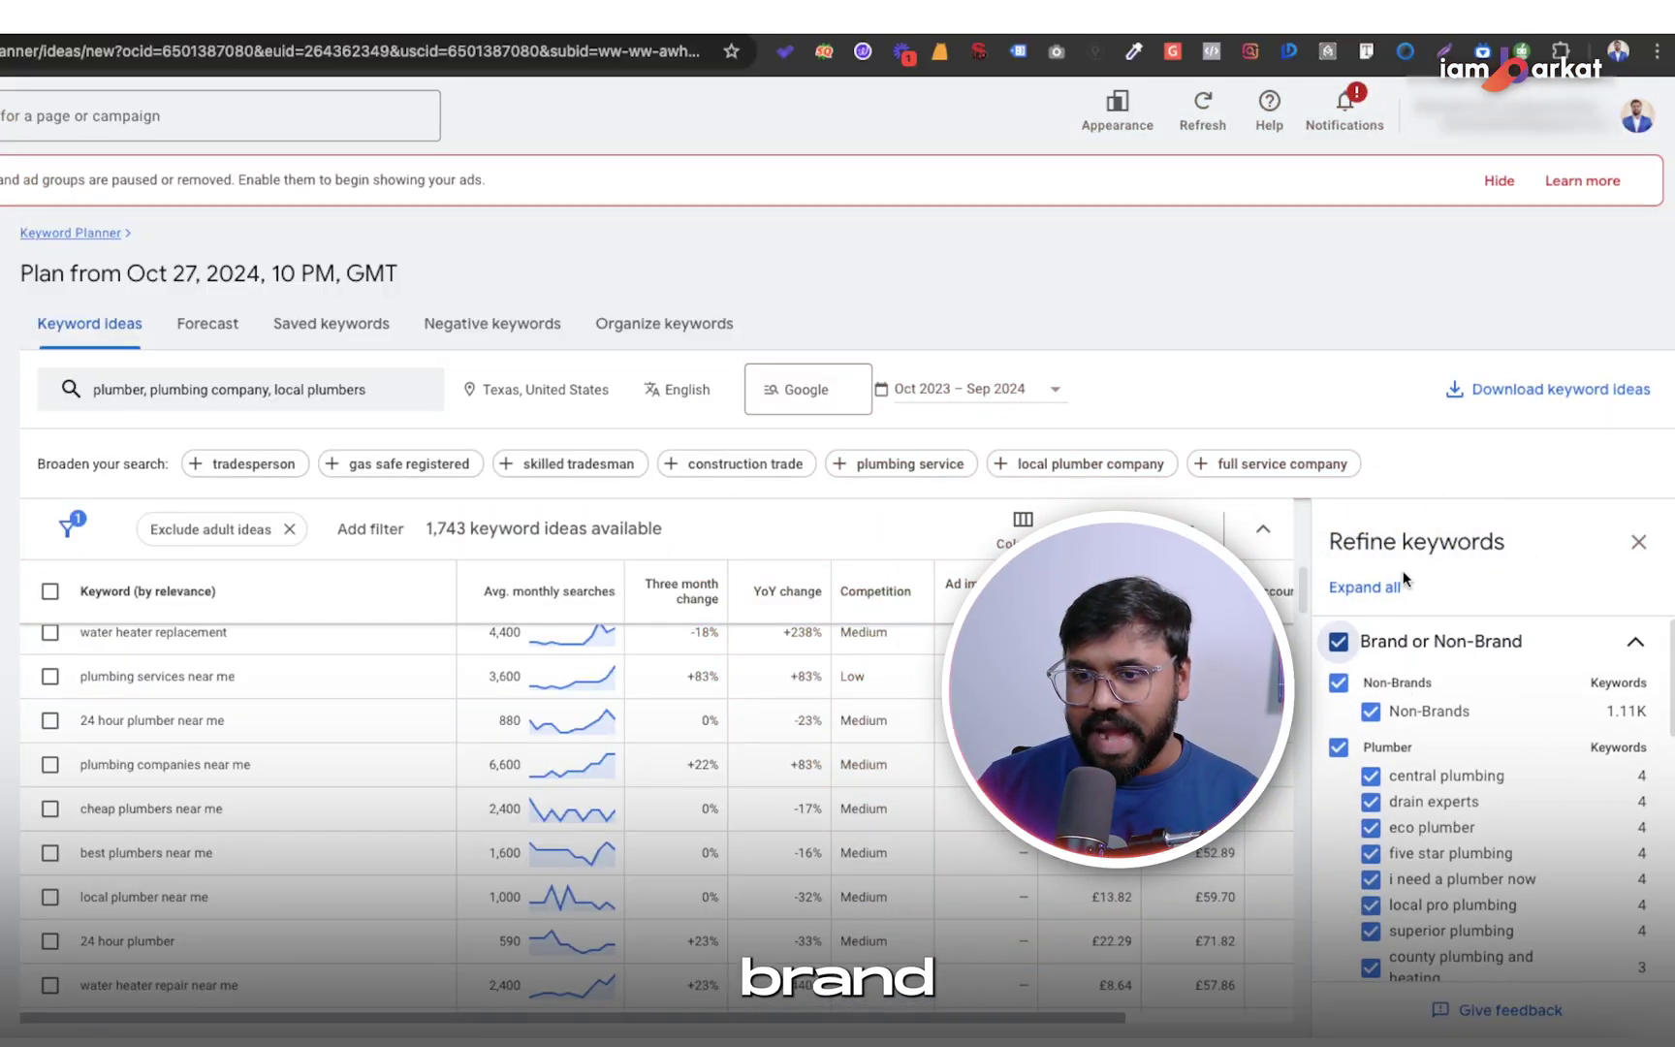
{"action": "scroll", "coordinate": [1384, 756], "scroll_direction": "down", "scroll_amount": 1}
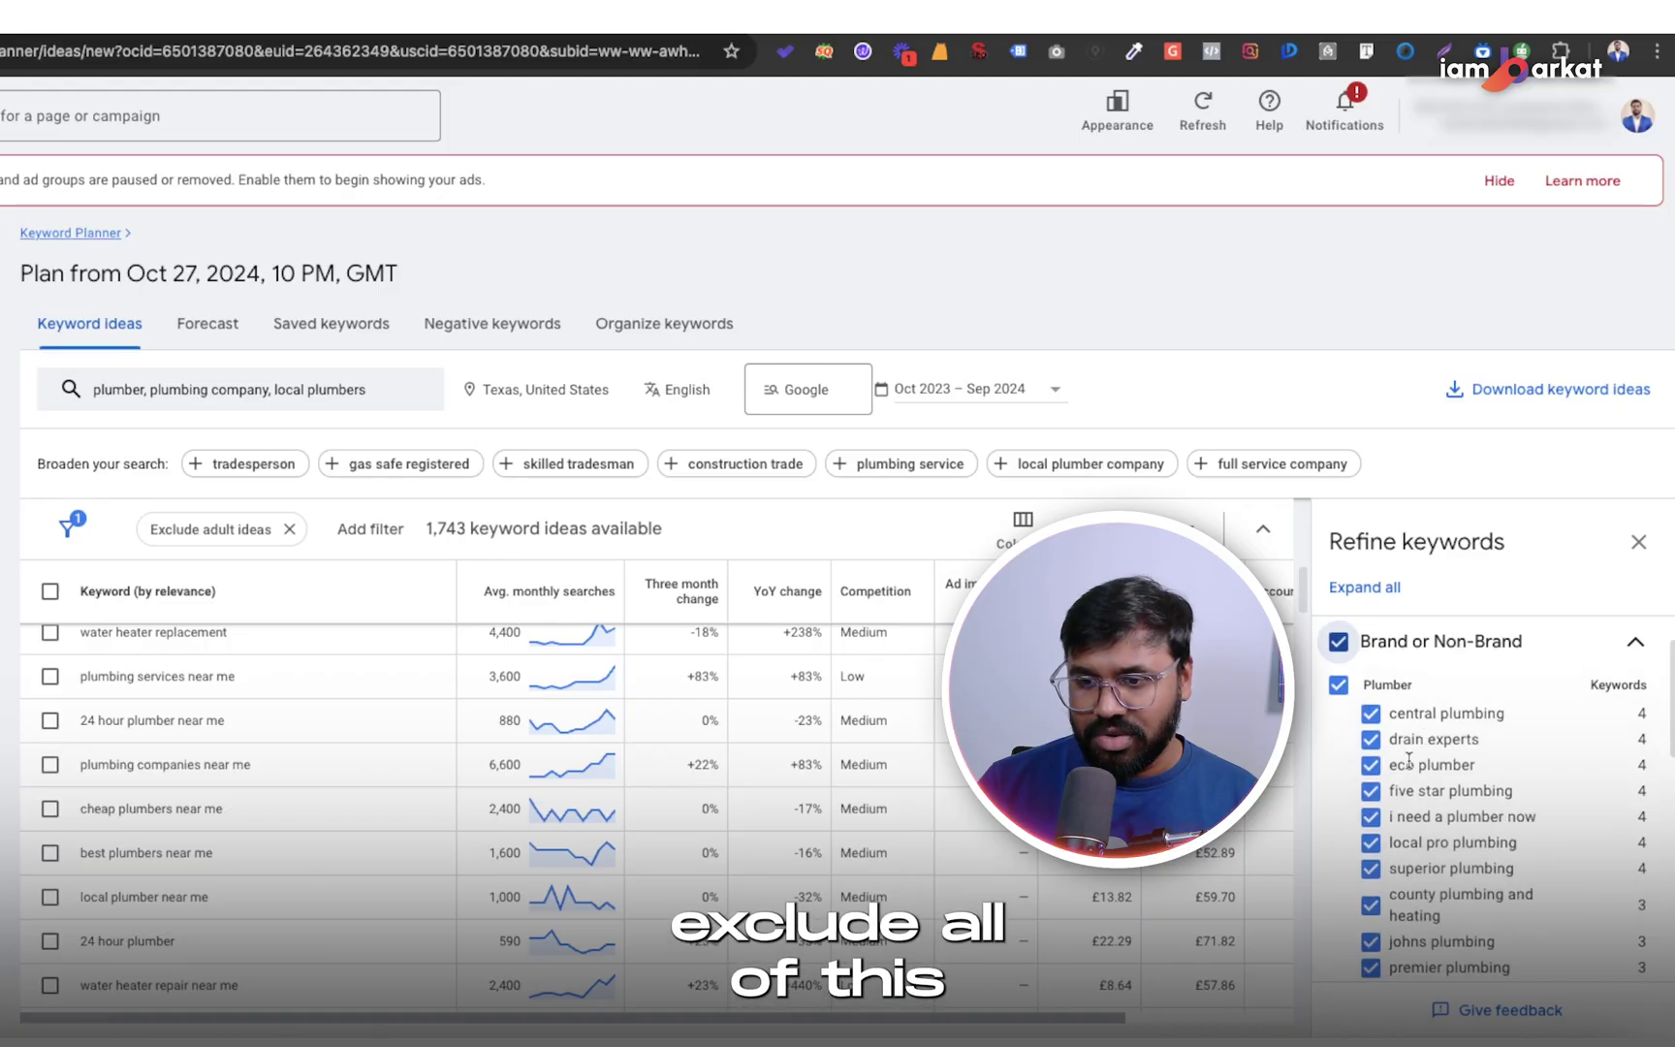
{"action": "left_click", "coordinate": [1371, 714]}
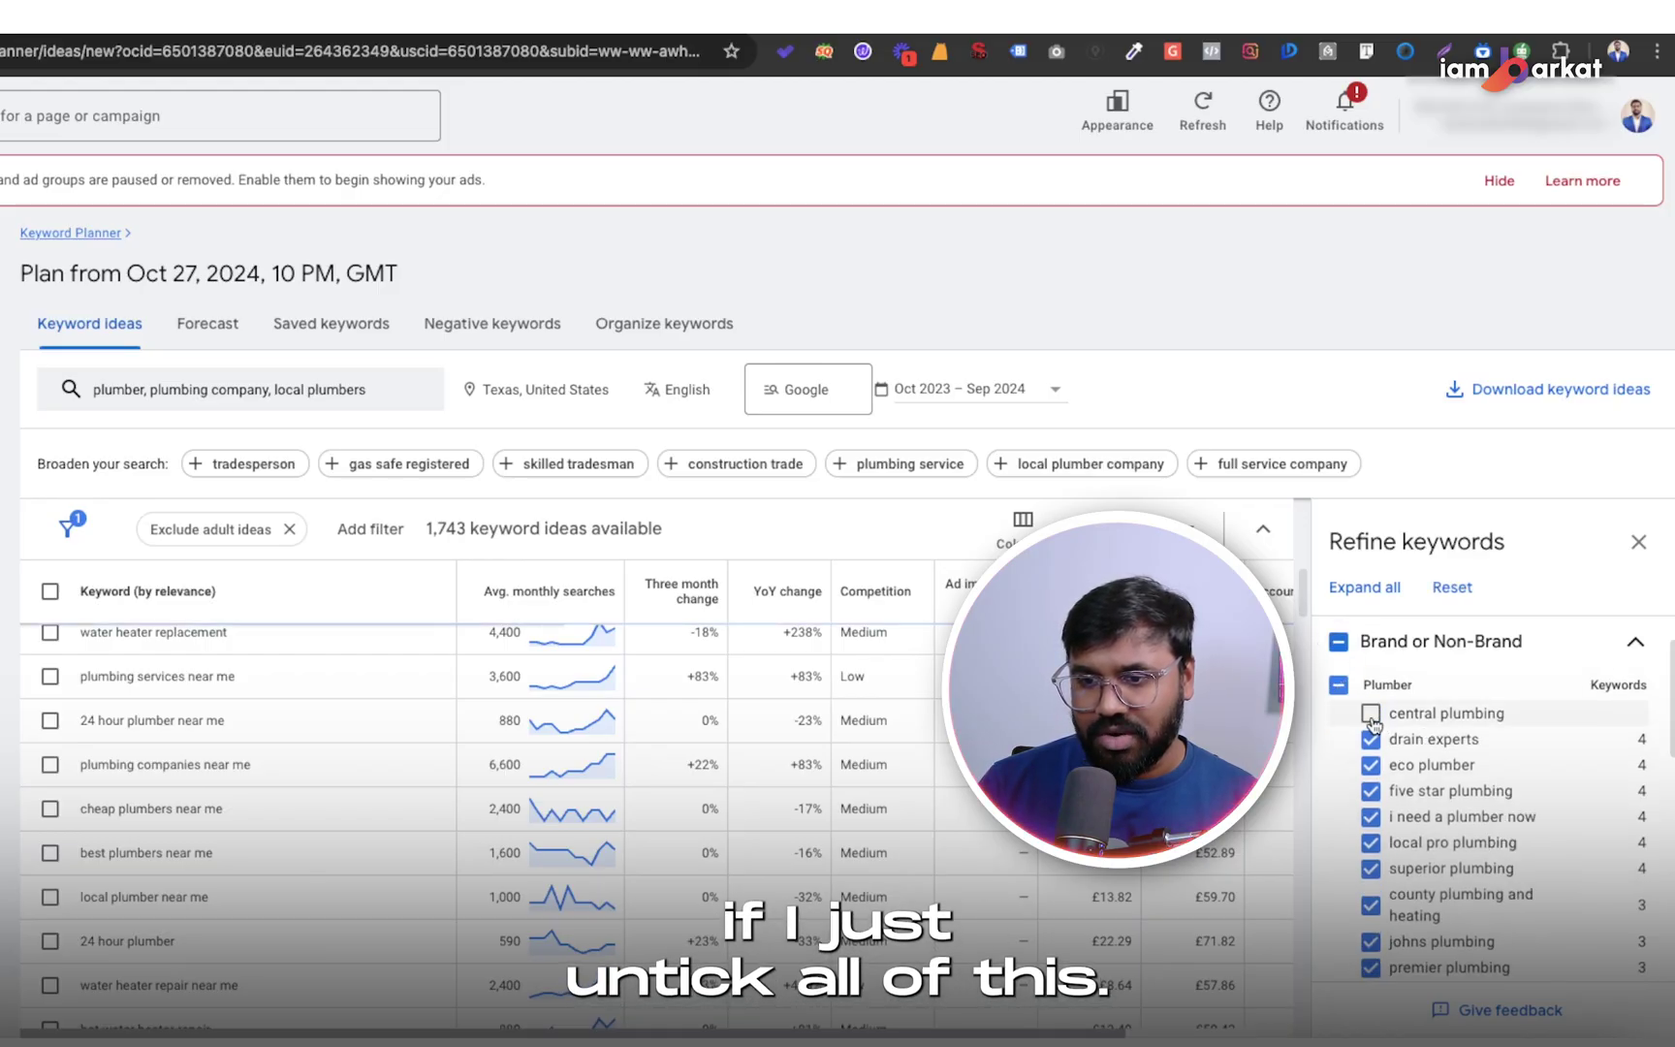
{"action": "left_click", "coordinate": [1370, 714]}
Check the number of keywords and average monthly search volume of the "five star plumbing" brand
{"action": "scroll", "coordinate": [1422, 829], "scroll_direction": "down", "scroll_amount": 1}
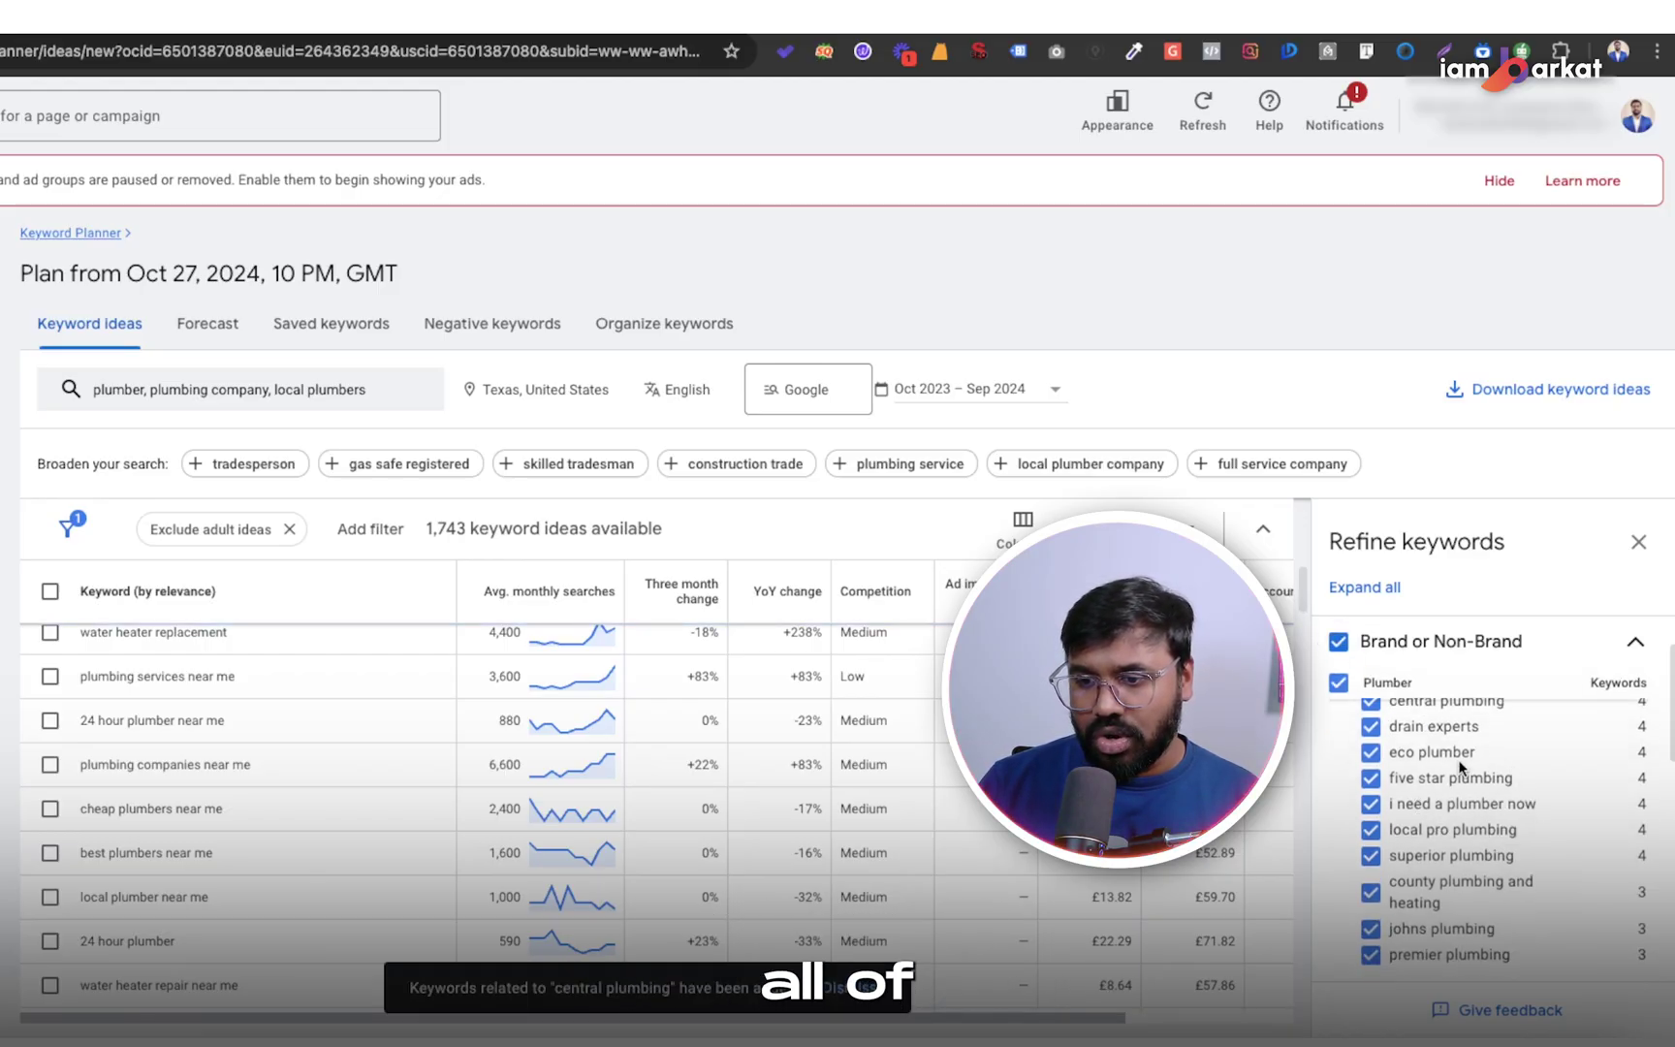
{"action": "scroll", "coordinate": [1392, 801], "scroll_direction": "up", "scroll_amount": 1}
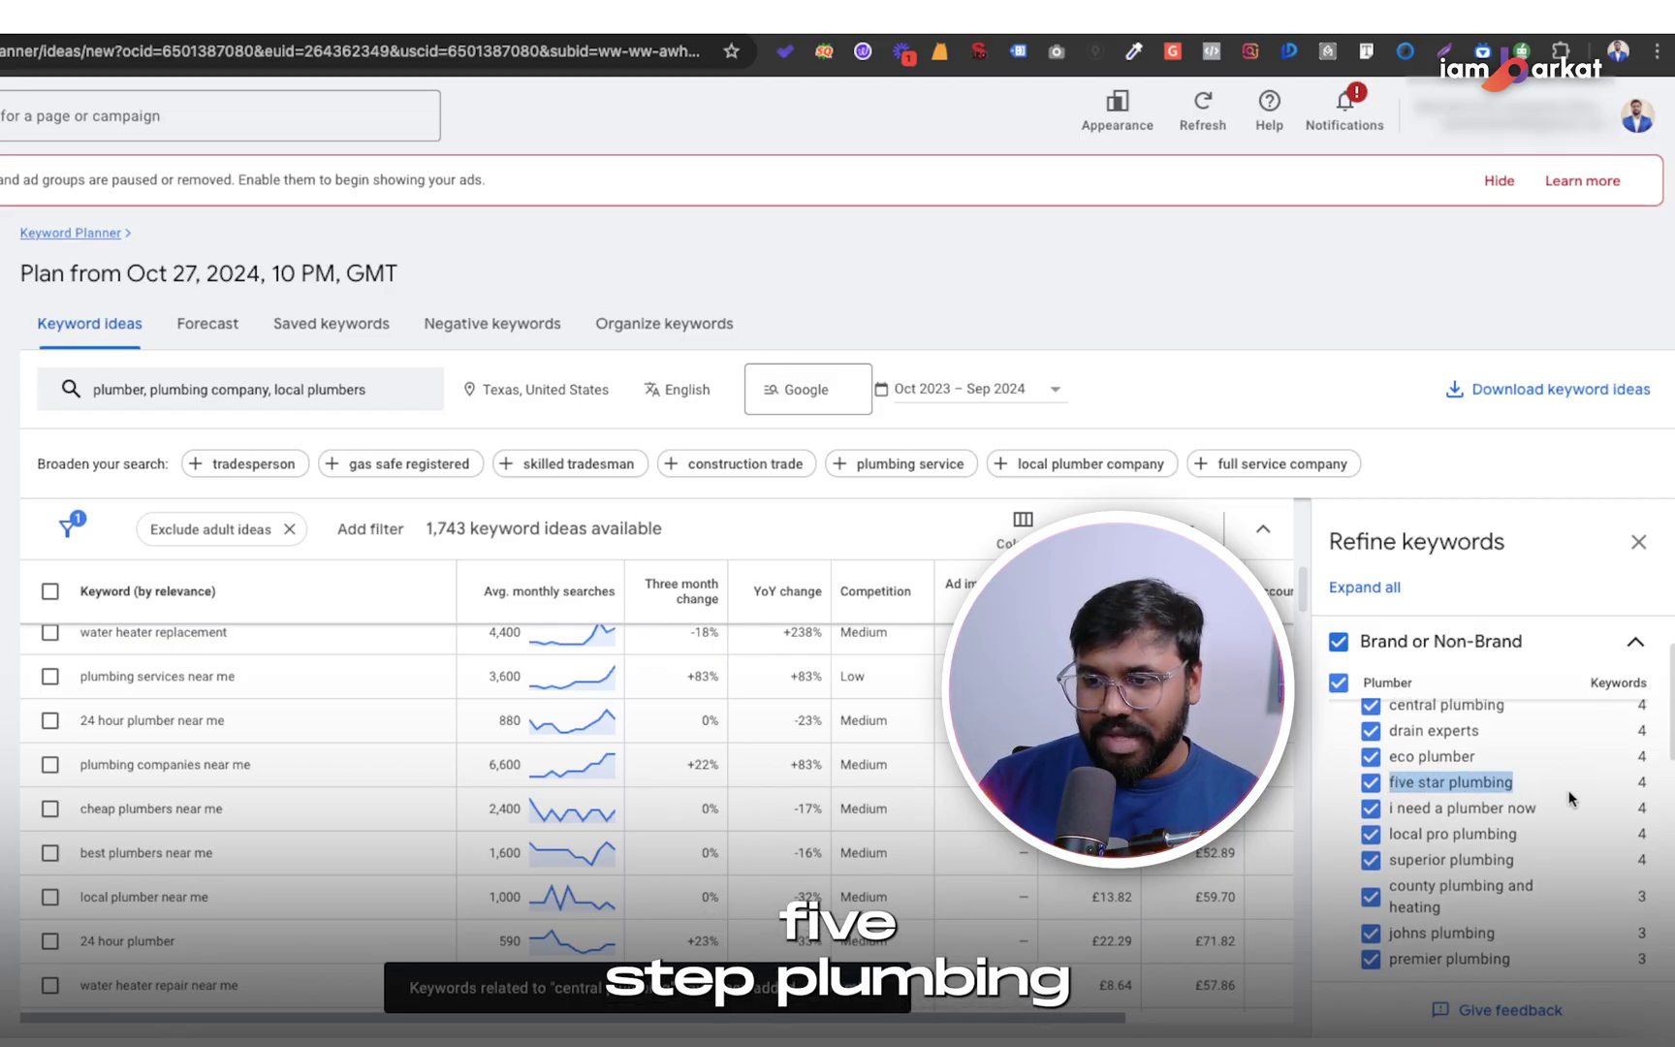
{"action": "left_click", "coordinate": [1625, 790]}
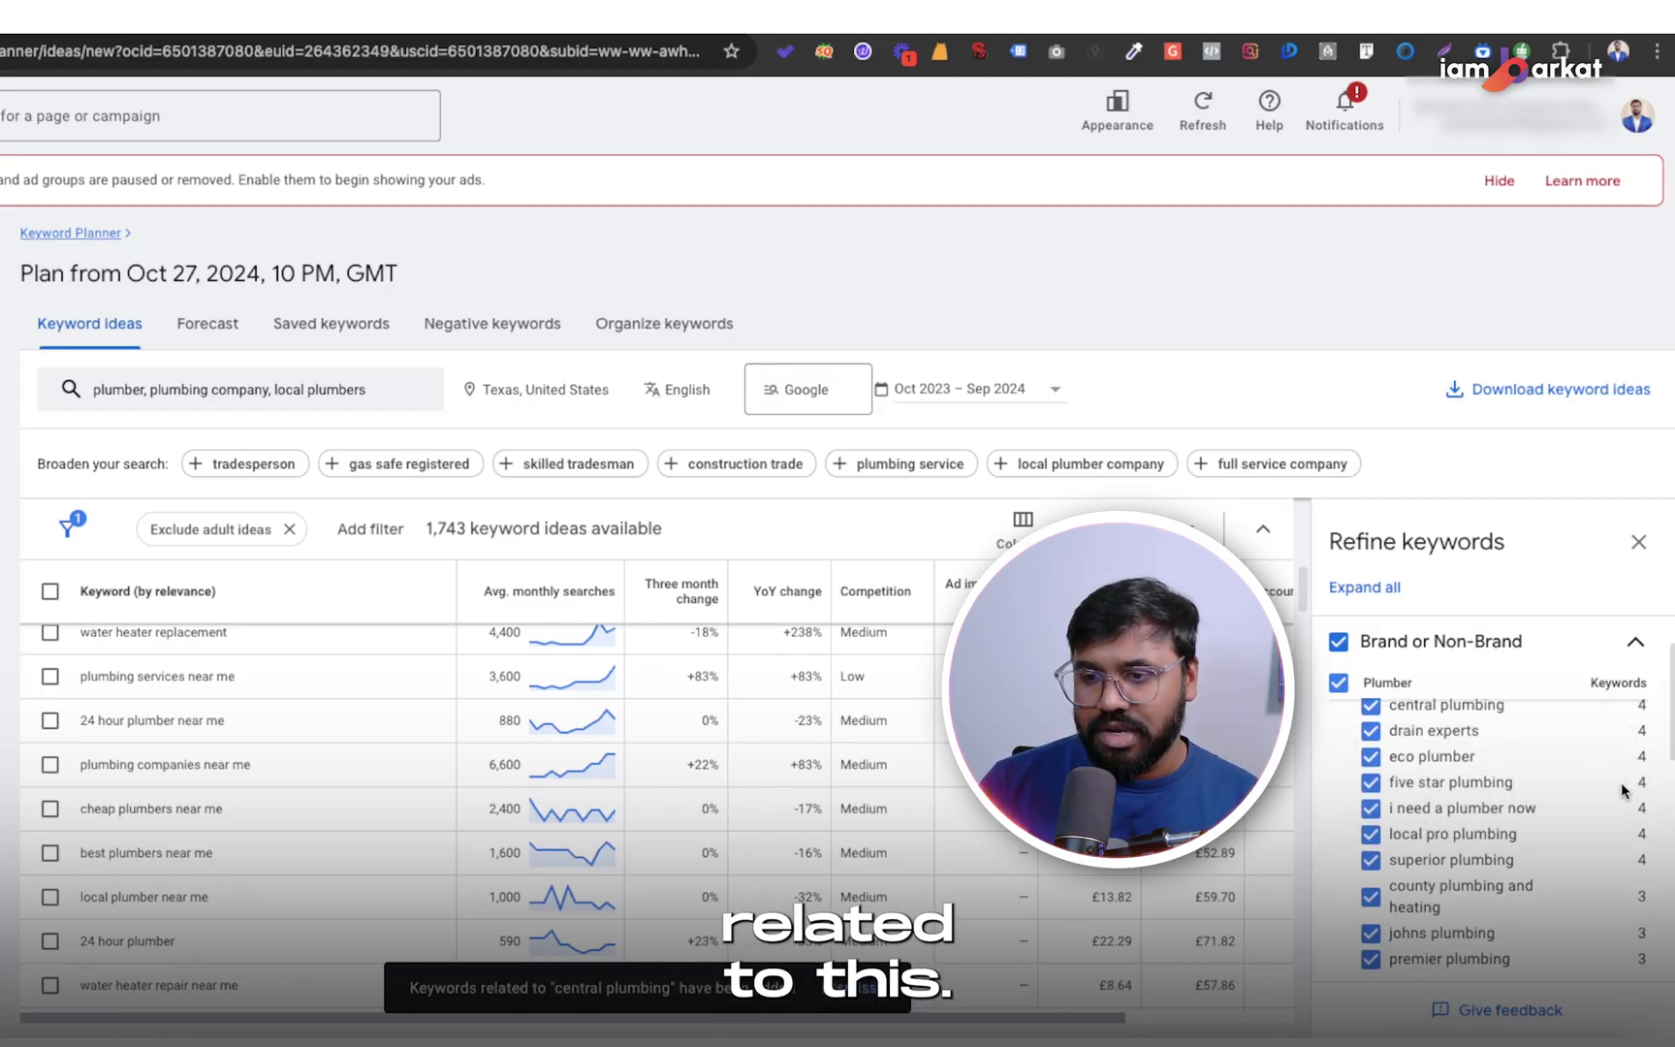
{"action": "mouse_move", "coordinate": [1641, 781]}
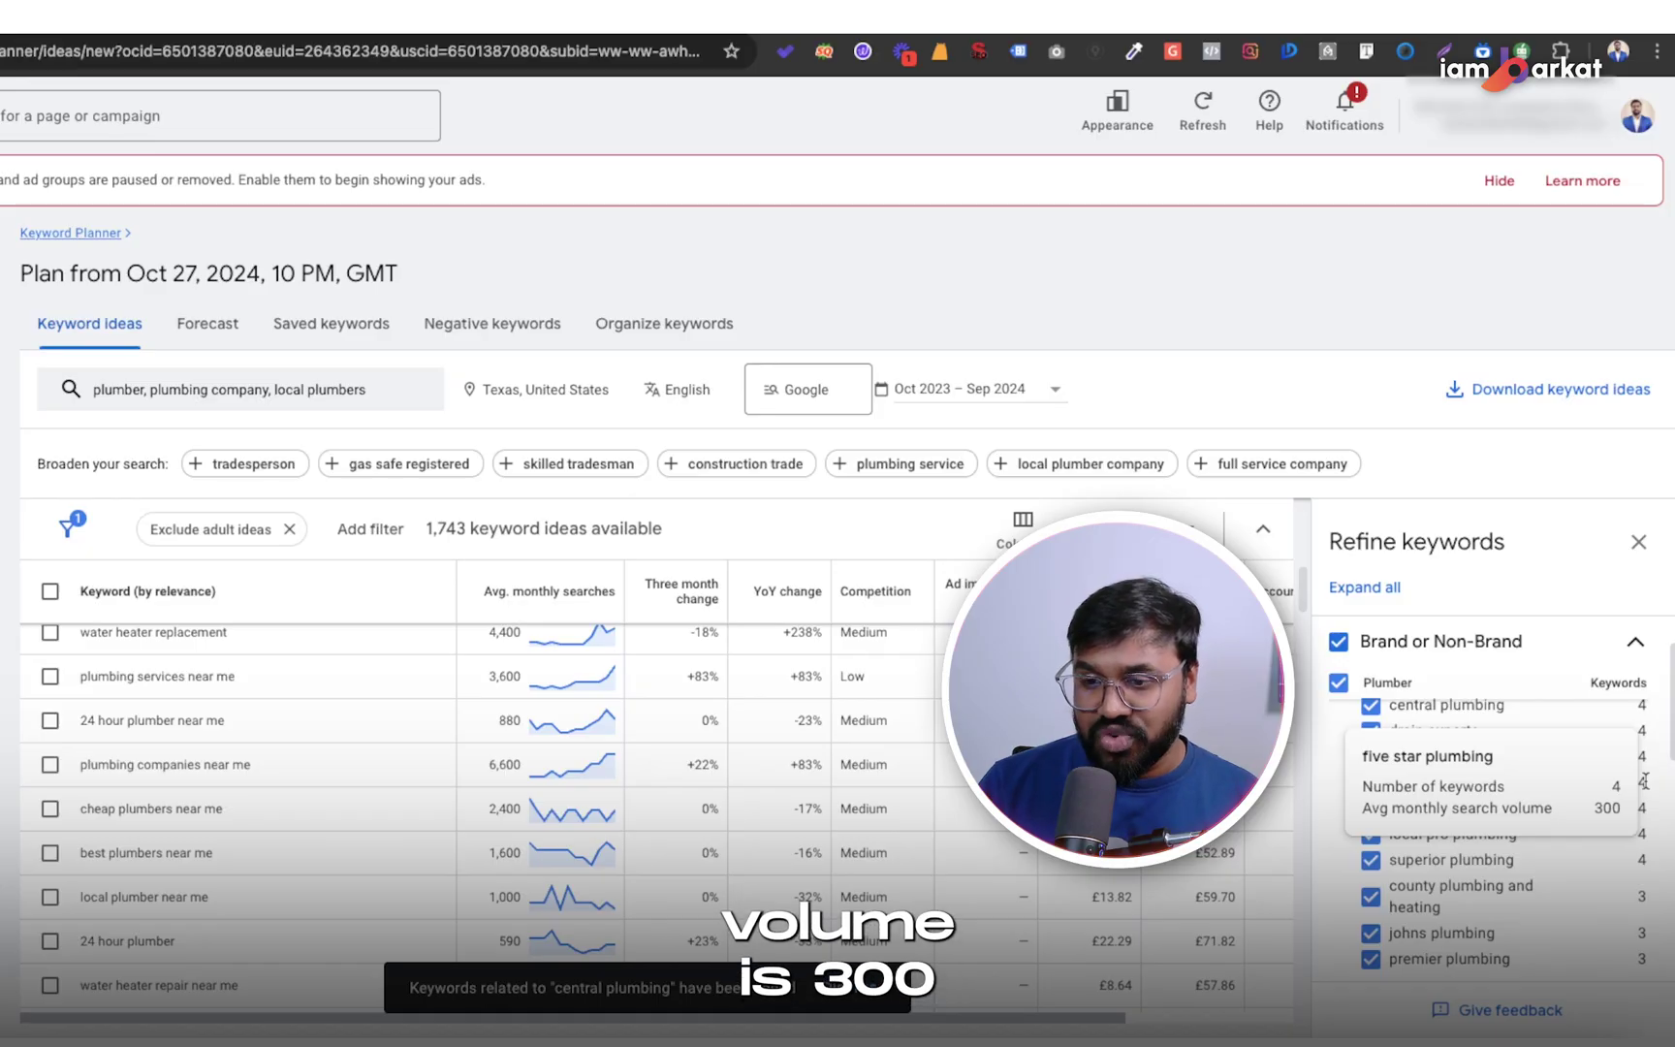
Exclude the whole Plumber brand group, keep Non-Brands included, and collapse the Brand or Non-Brand refinements
{"action": "scroll", "coordinate": [1434, 875], "scroll_direction": "down", "scroll_amount": 1}
{"action": "scroll", "coordinate": [1456, 870], "scroll_direction": "up", "scroll_amount": 2}
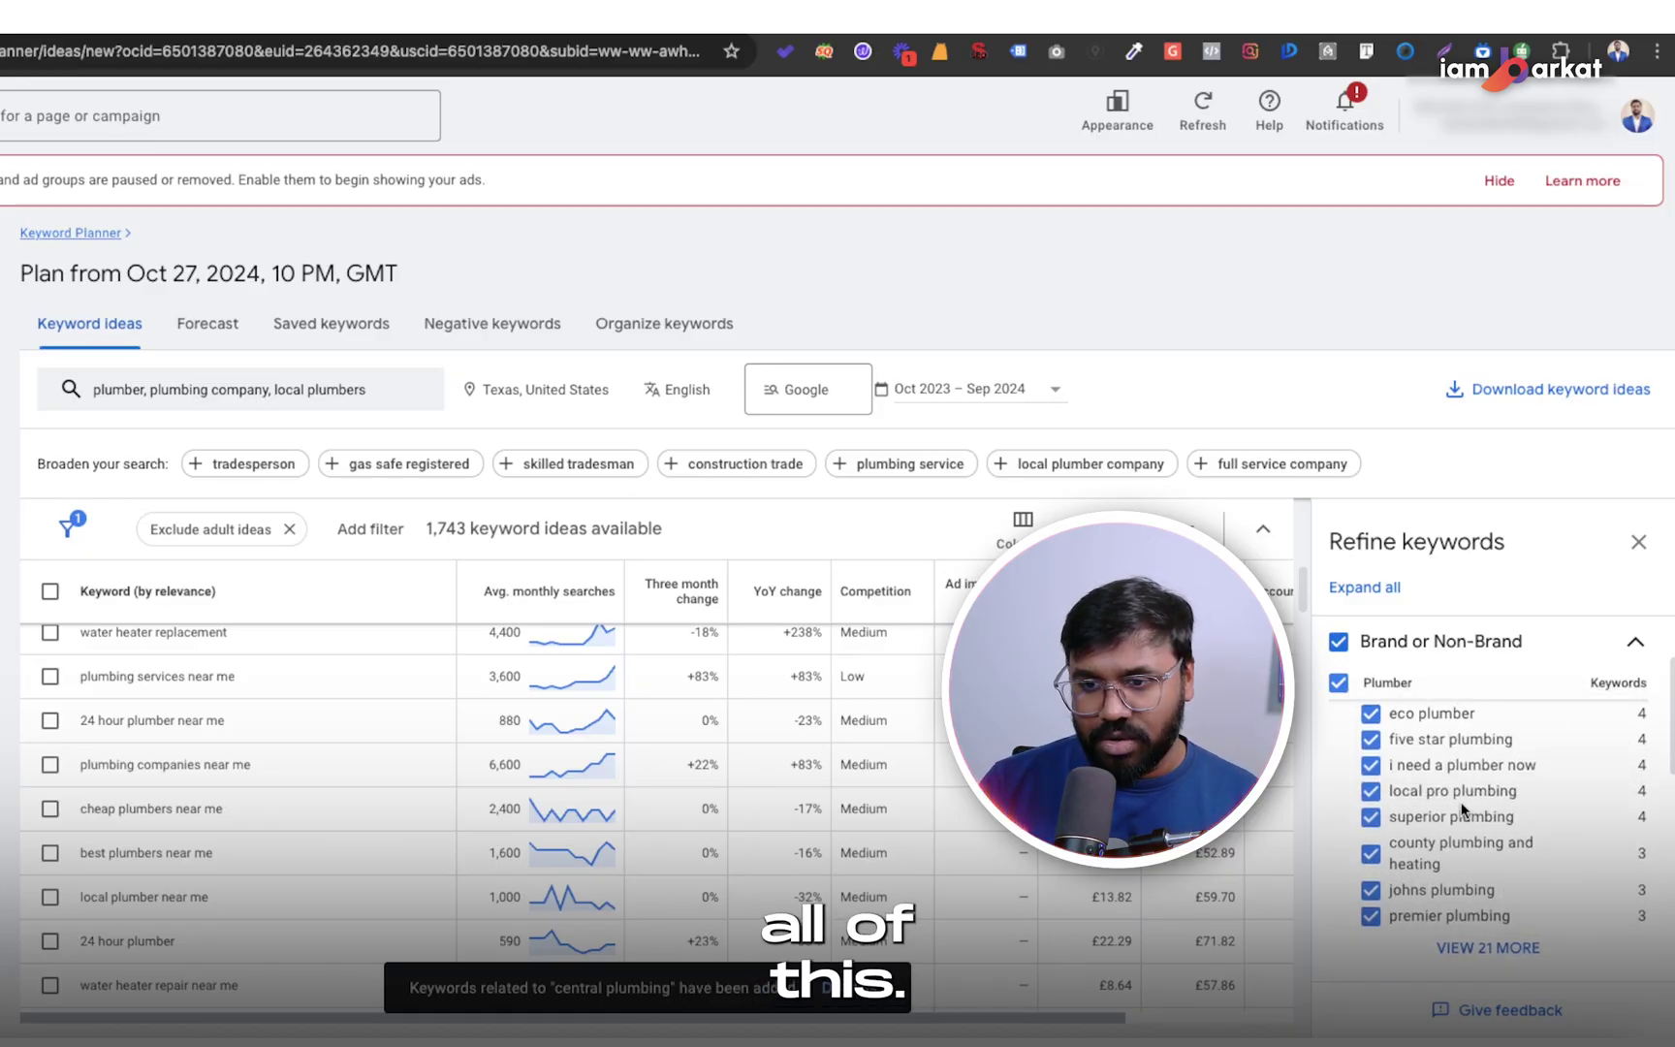
{"action": "left_click", "coordinate": [1338, 732]}
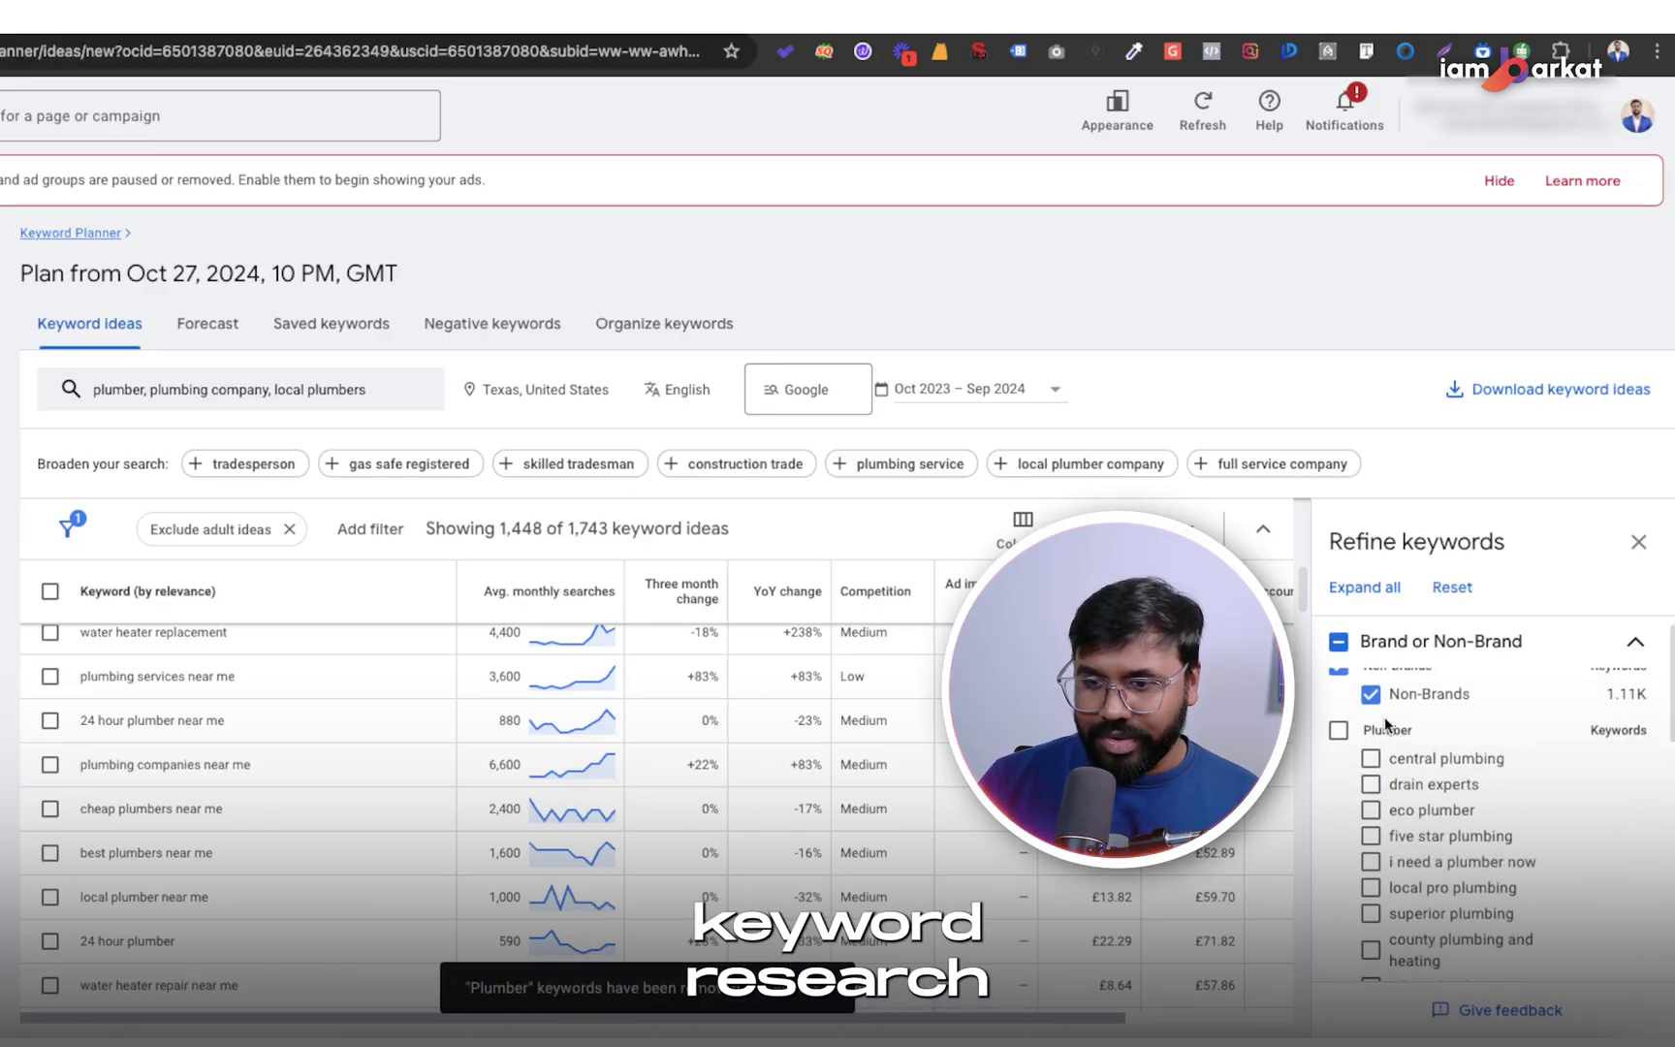
{"action": "scroll", "coordinate": [1389, 764], "scroll_direction": "up", "scroll_amount": 1}
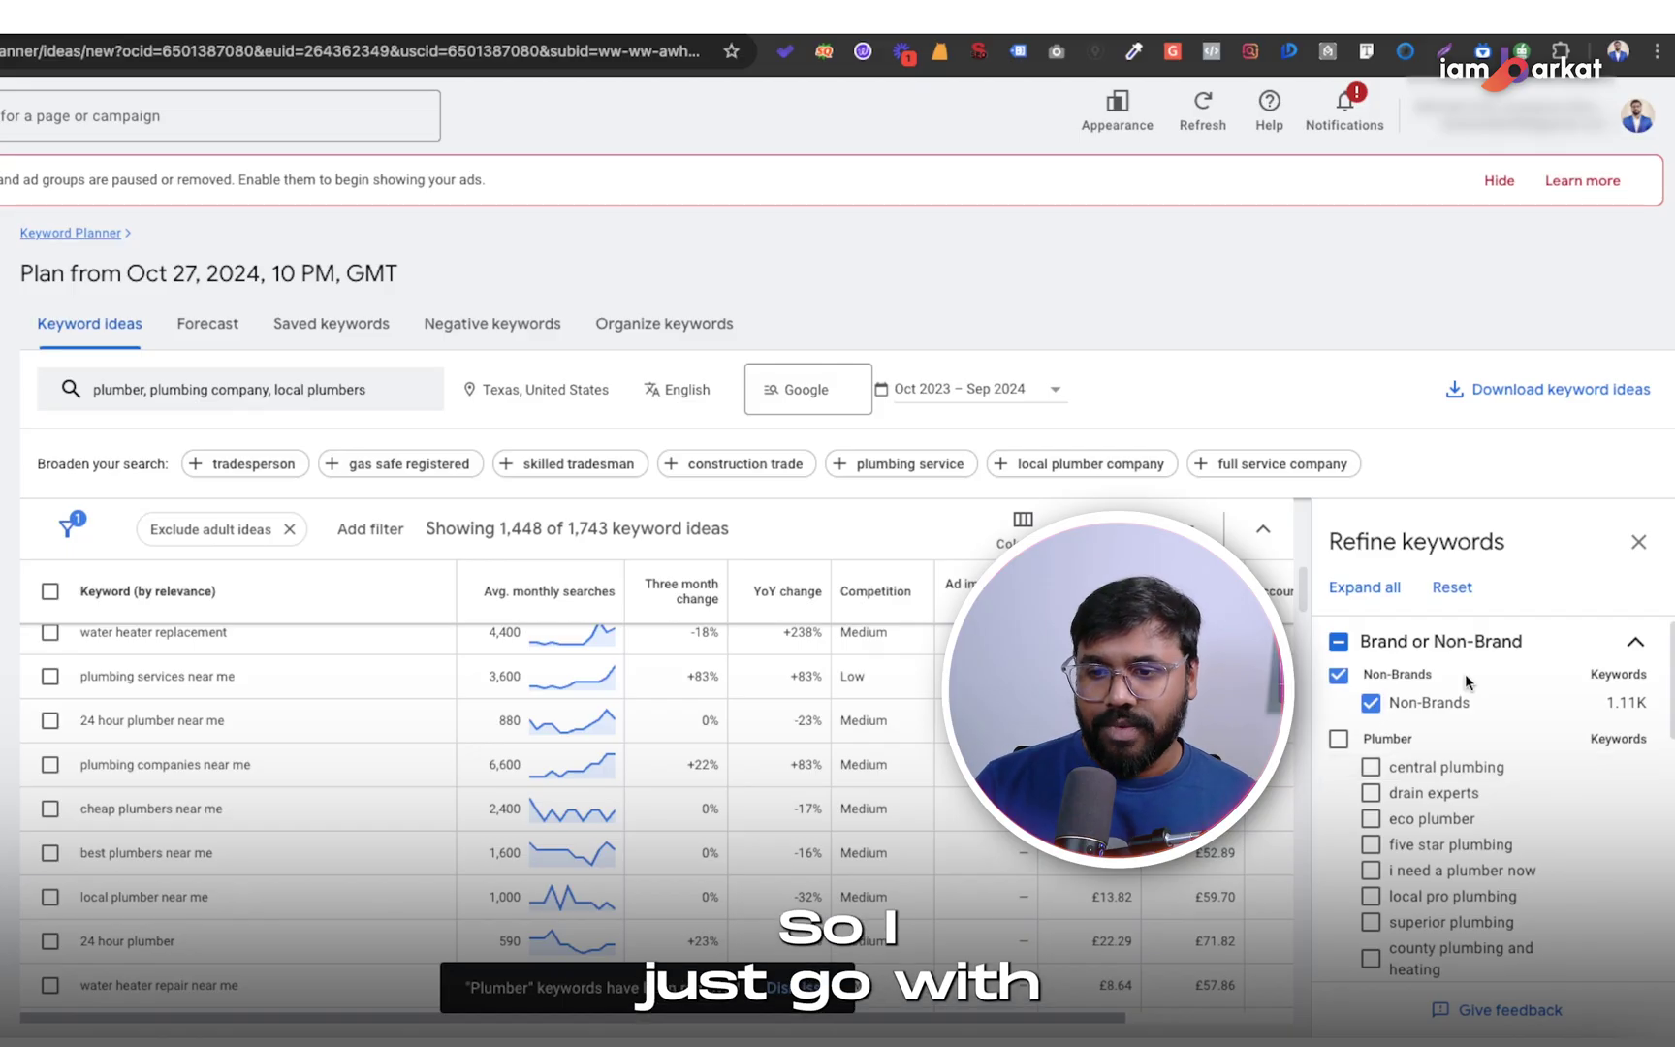
{"action": "scroll", "coordinate": [1510, 697], "scroll_direction": "down", "scroll_amount": 1}
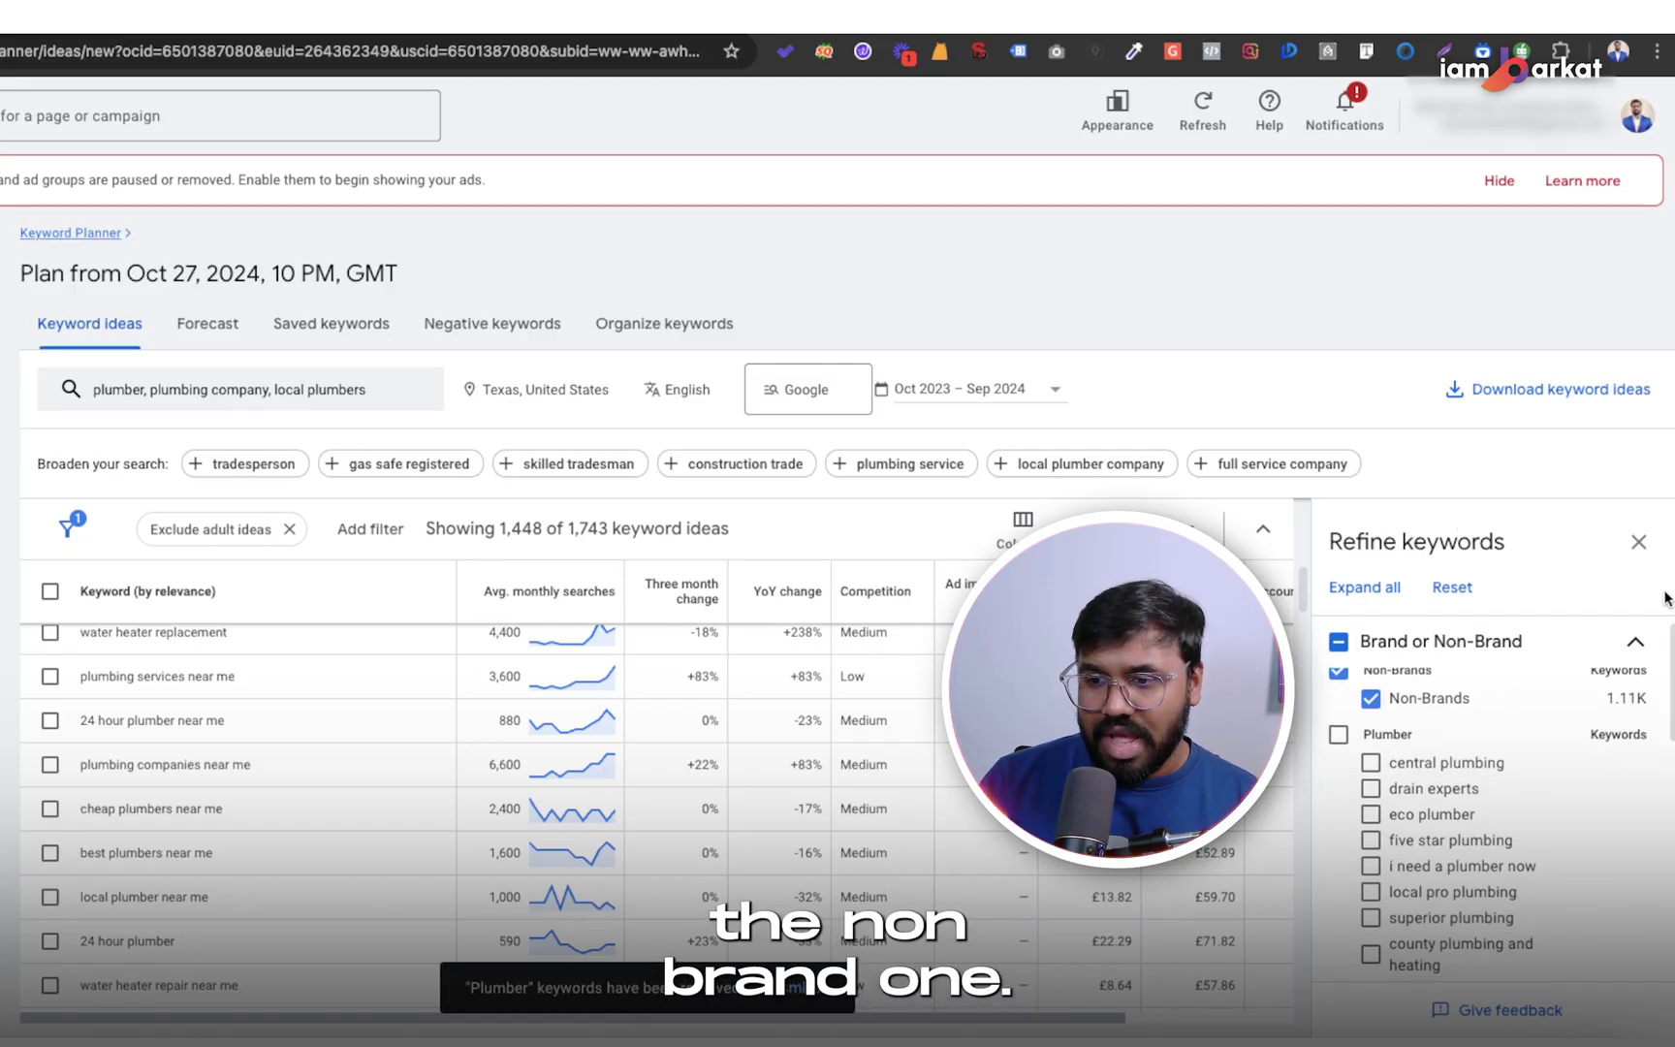
{"action": "left_click", "coordinate": [1635, 642]}
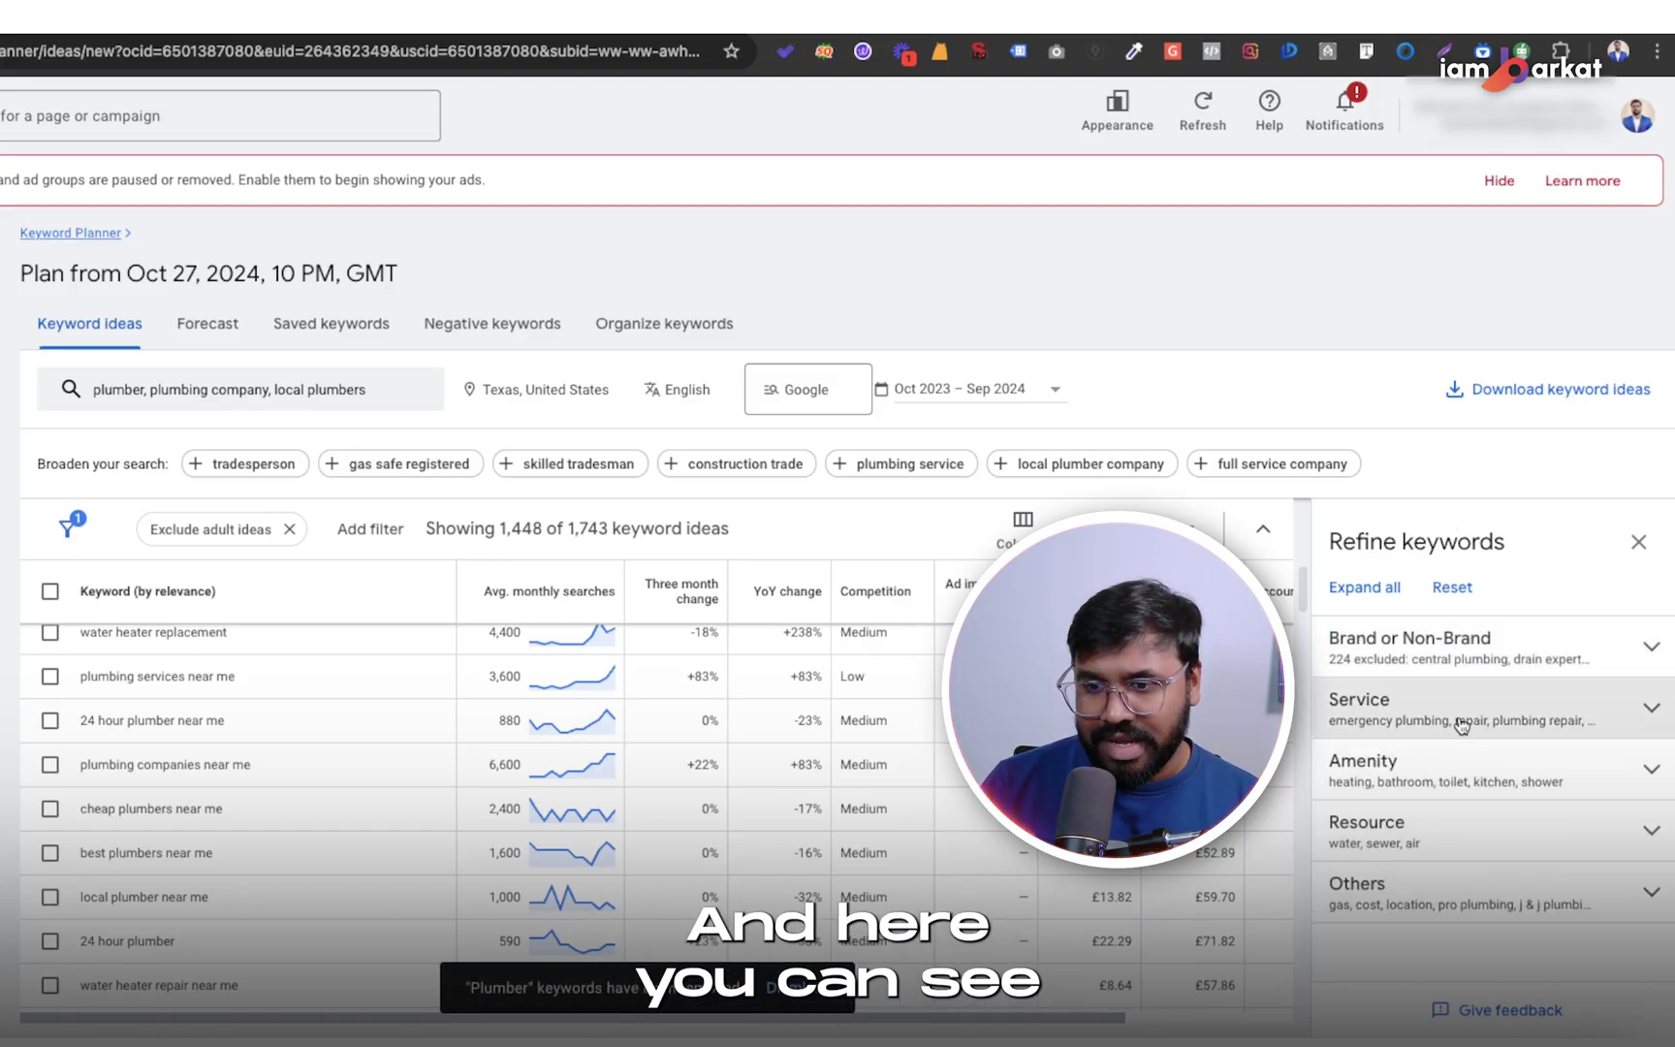
Look through the Service refinements, paying attention to "emergency plumbing", and collapse the group without changes
{"action": "left_click", "coordinate": [1461, 725]}
{"action": "scroll", "coordinate": [1364, 802], "scroll_direction": "down", "scroll_amount": 2}
{"action": "scroll", "coordinate": [1365, 803], "scroll_direction": "up", "scroll_amount": 1}
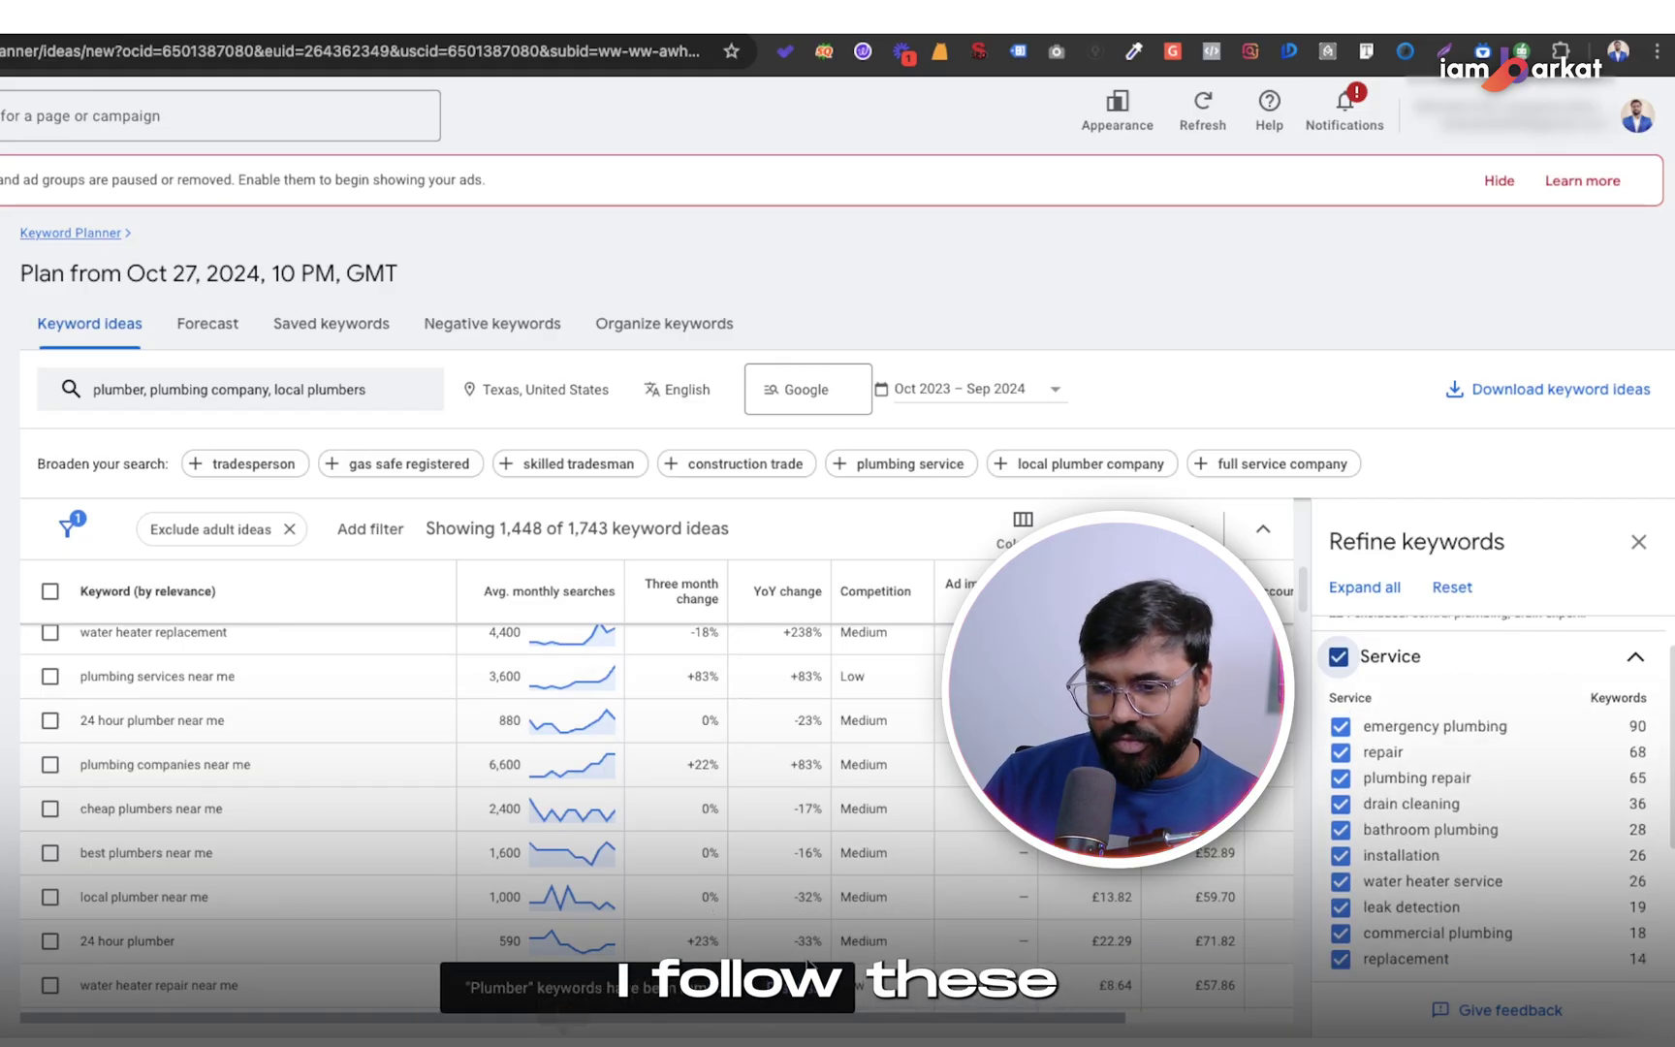
{"action": "triple_click", "coordinate": [1376, 736]}
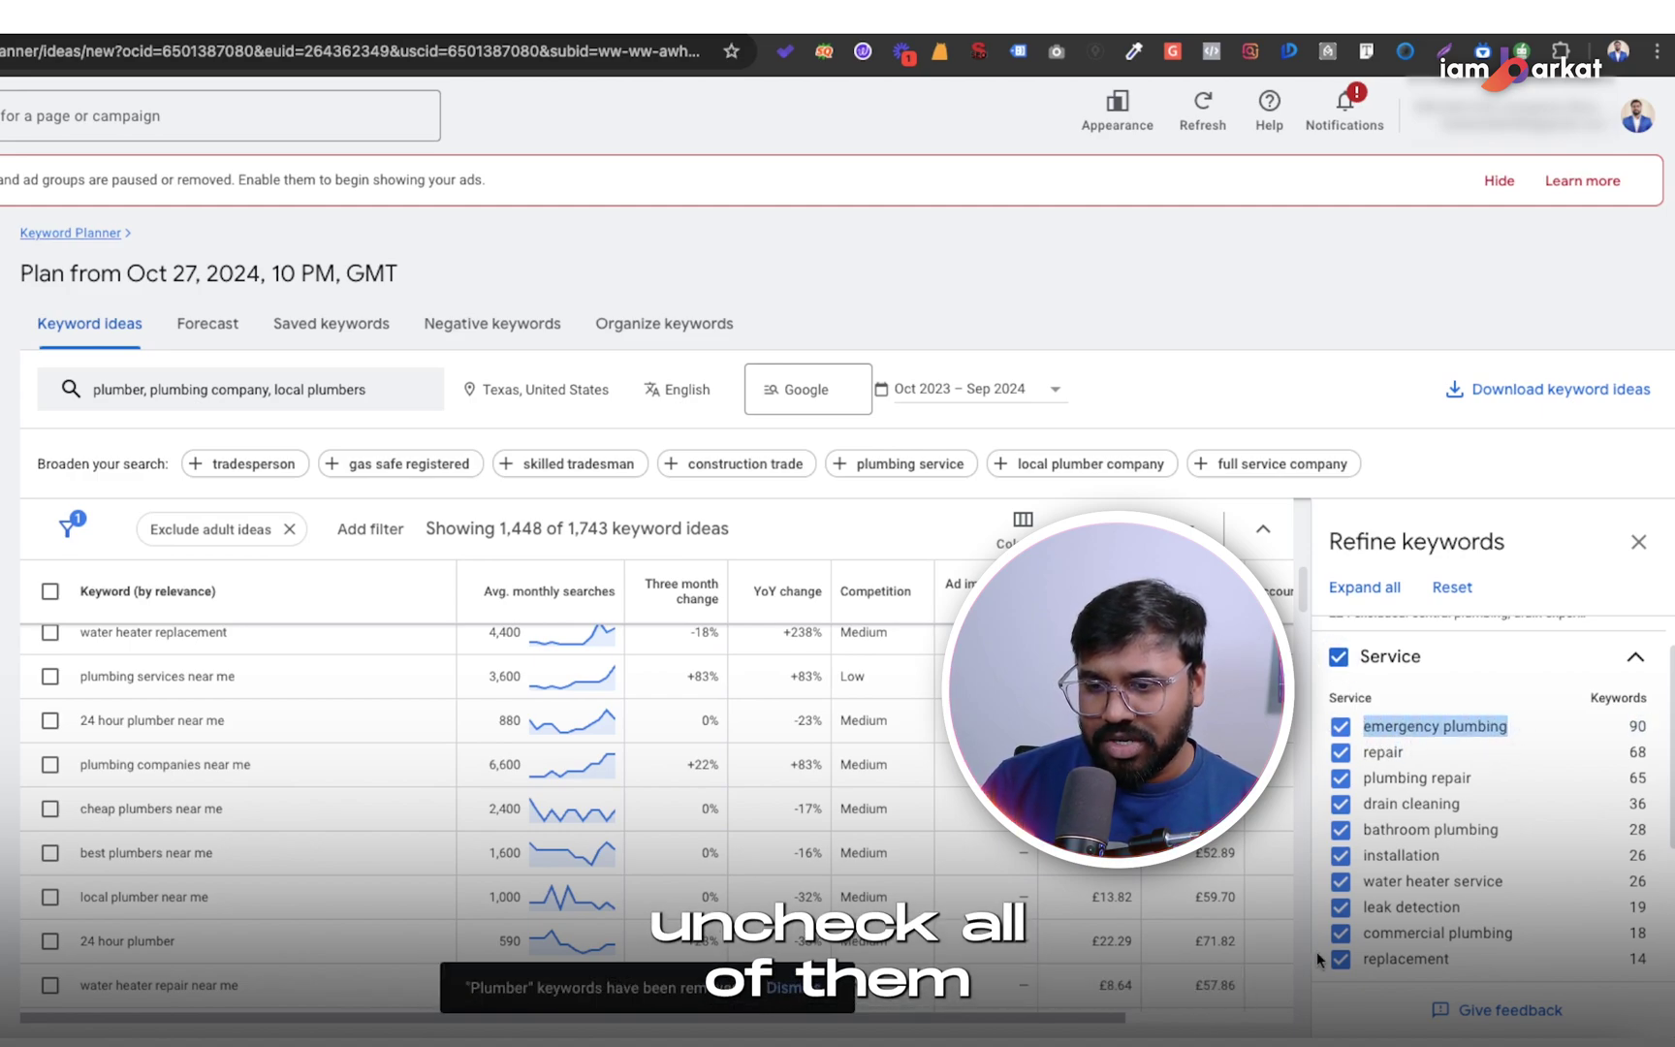
{"action": "left_click_drag", "start_coordinate": [1371, 726], "coordinate": [1478, 717]}
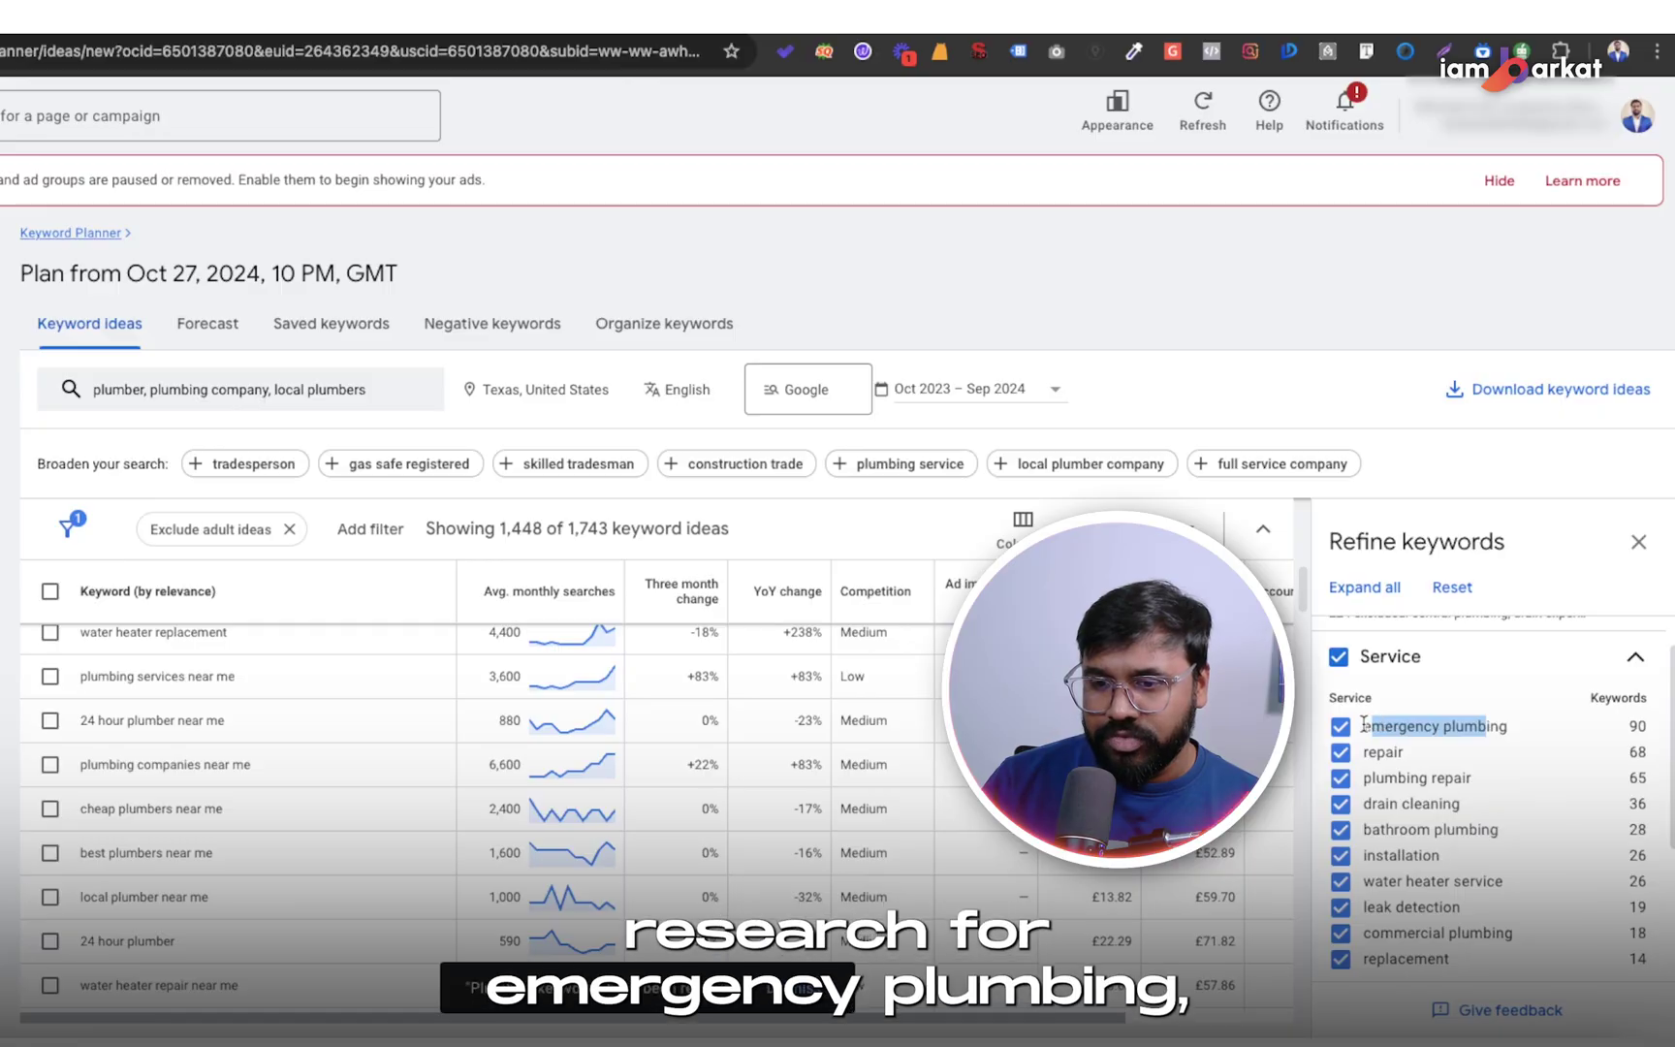
{"action": "left_click_drag", "start_coordinate": [1362, 726], "coordinate": [1499, 727]}
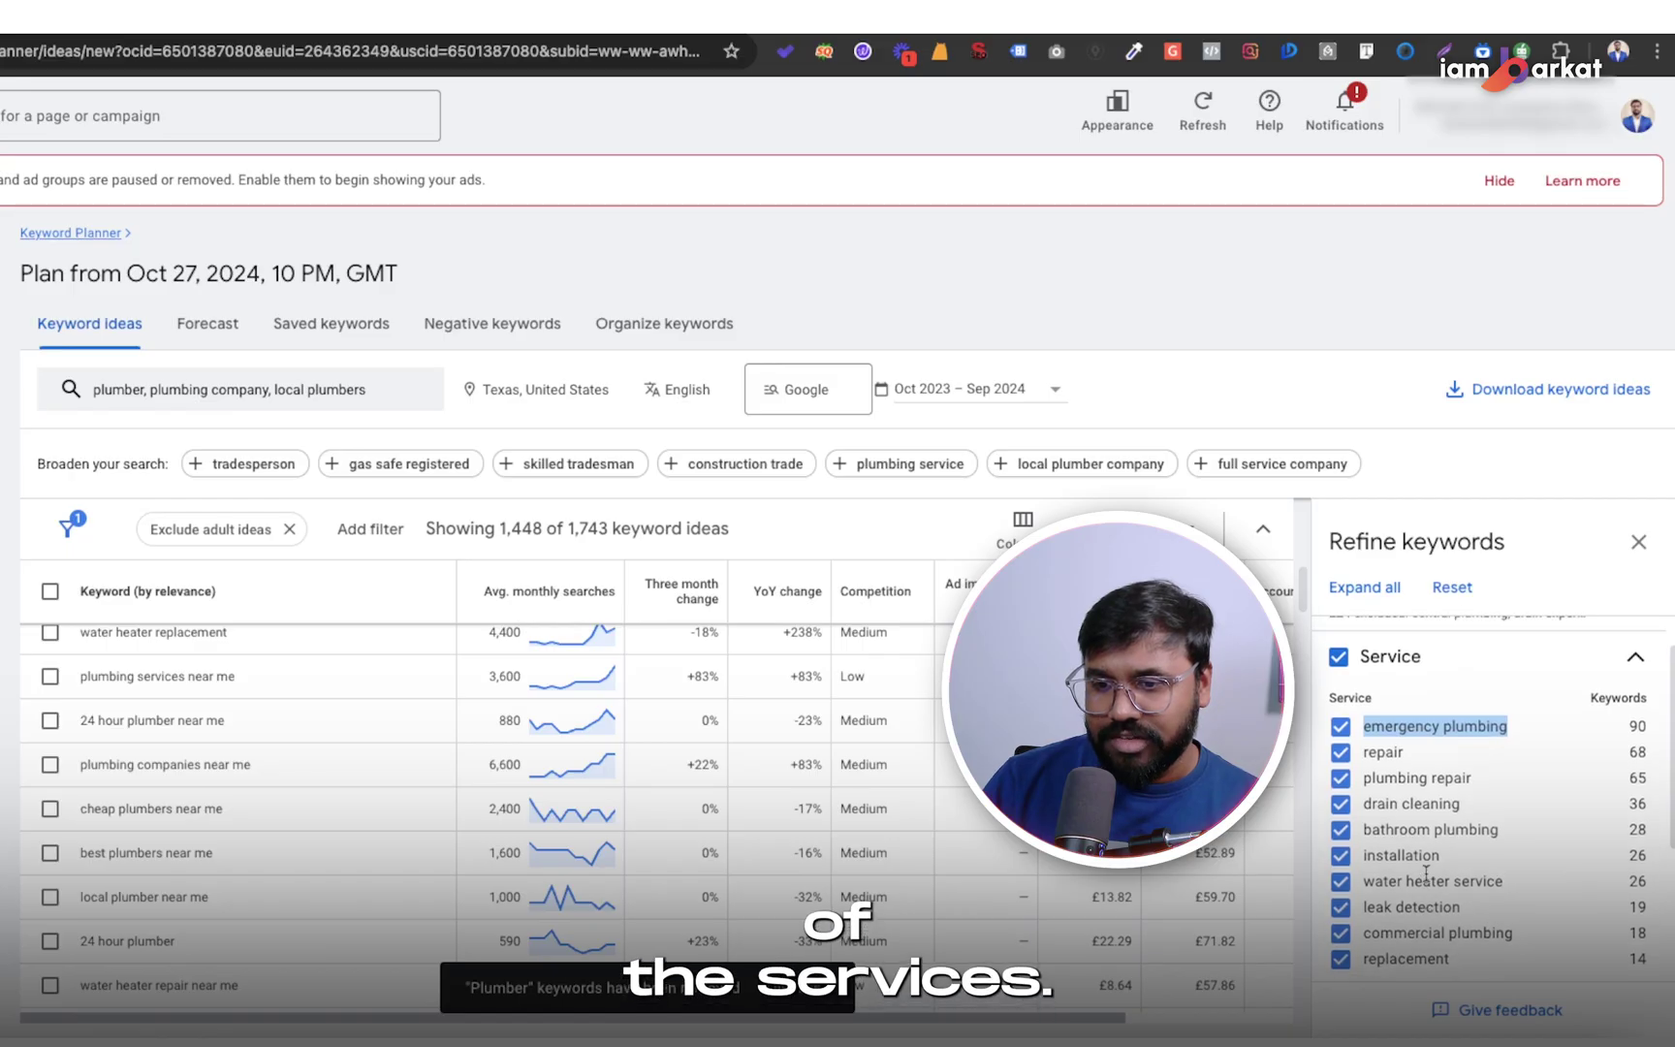
{"action": "left_click", "coordinate": [1627, 661]}
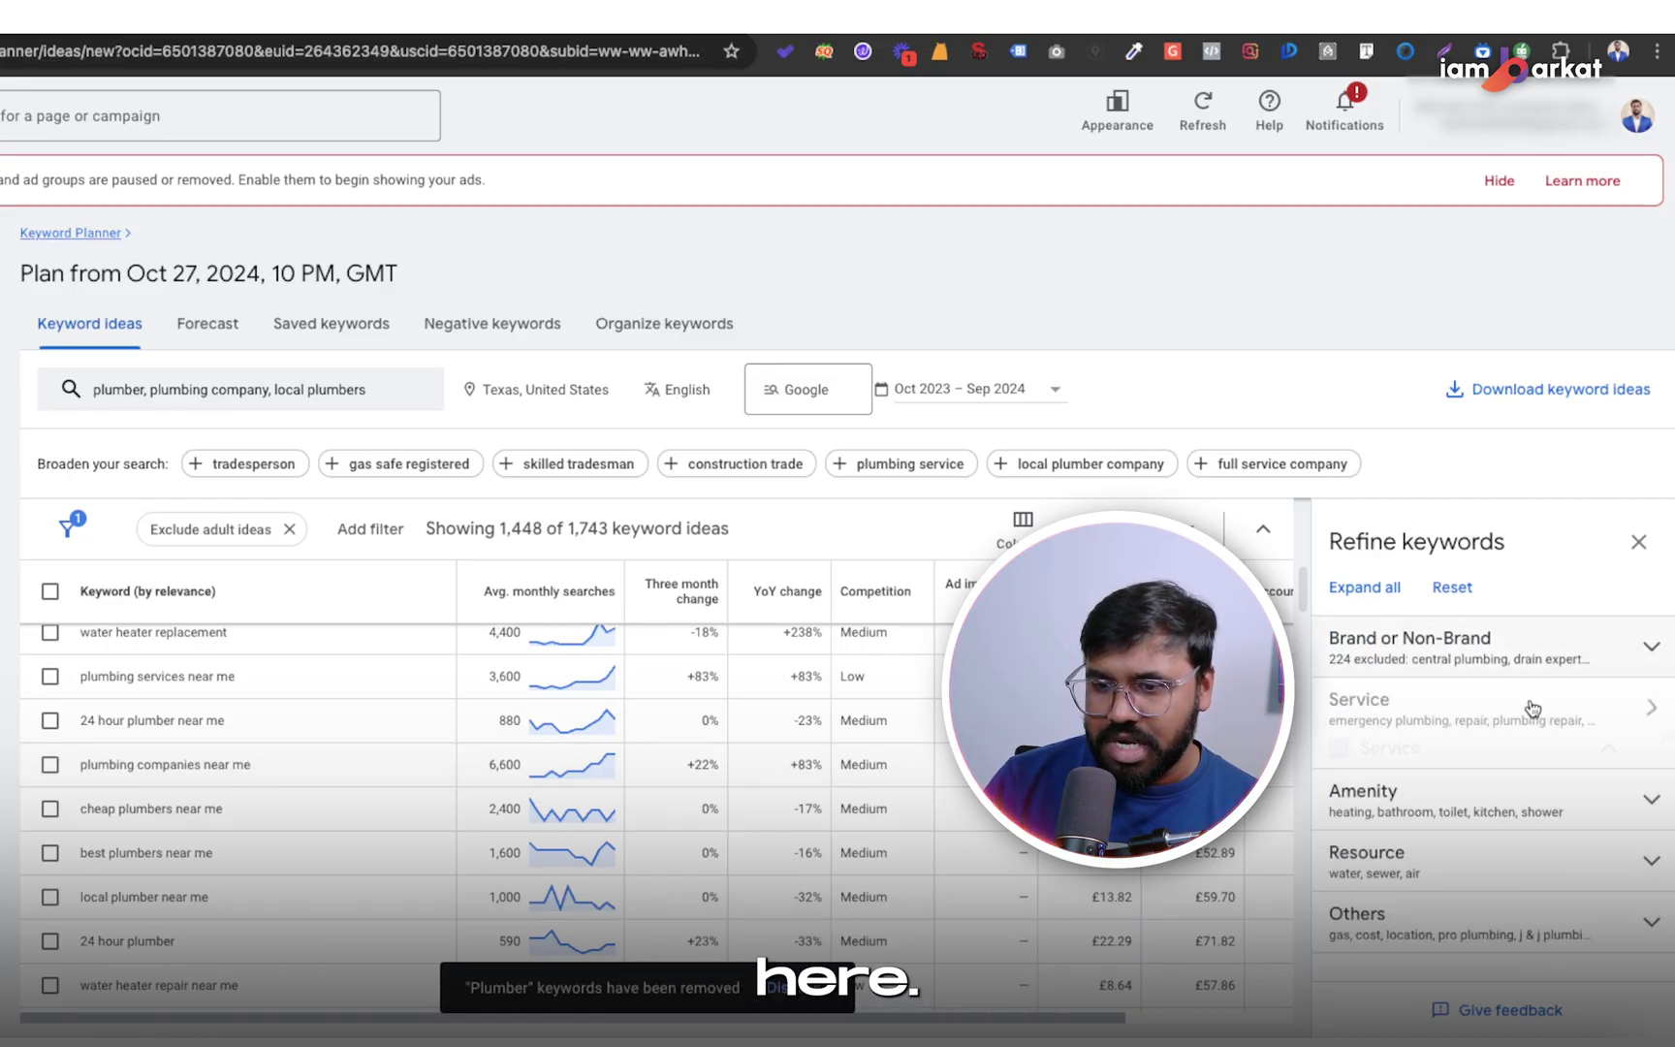
Expand the Amenity refinements and look through the listed amenities
{"action": "left_click", "coordinate": [1421, 756]}
{"action": "scroll", "coordinate": [1422, 737], "scroll_direction": "down", "scroll_amount": 2}
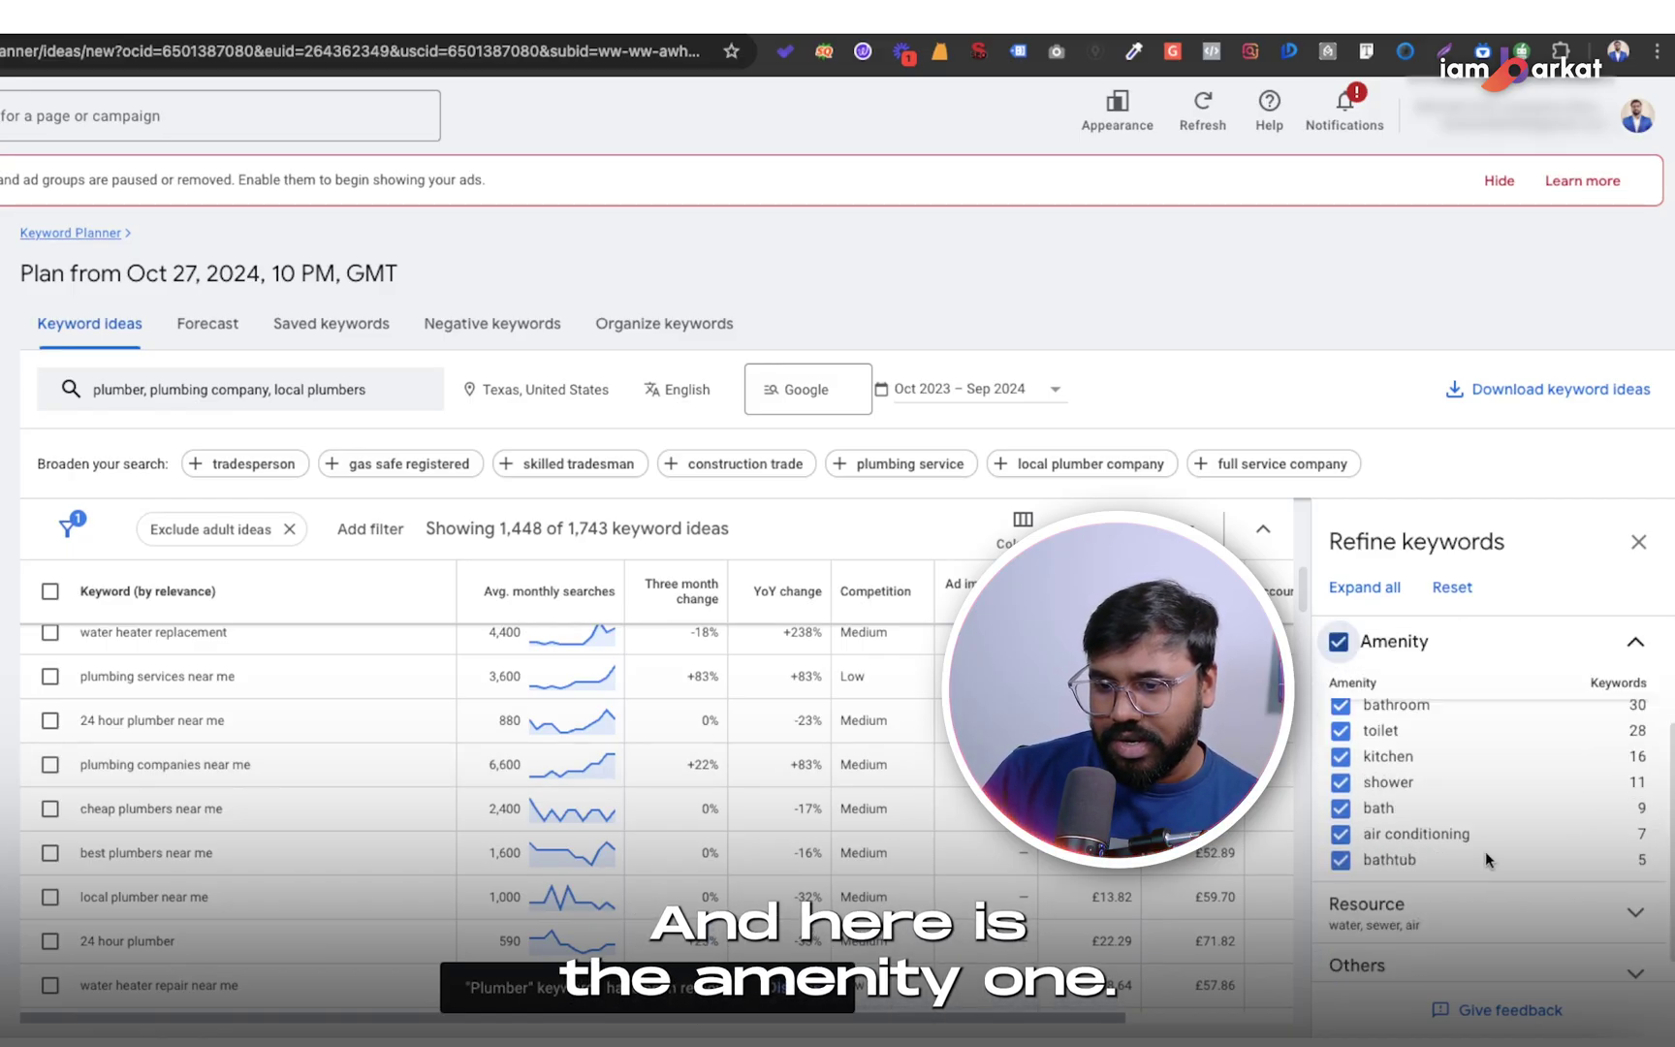
{"action": "scroll", "coordinate": [1396, 743], "scroll_direction": "up", "scroll_amount": 1}
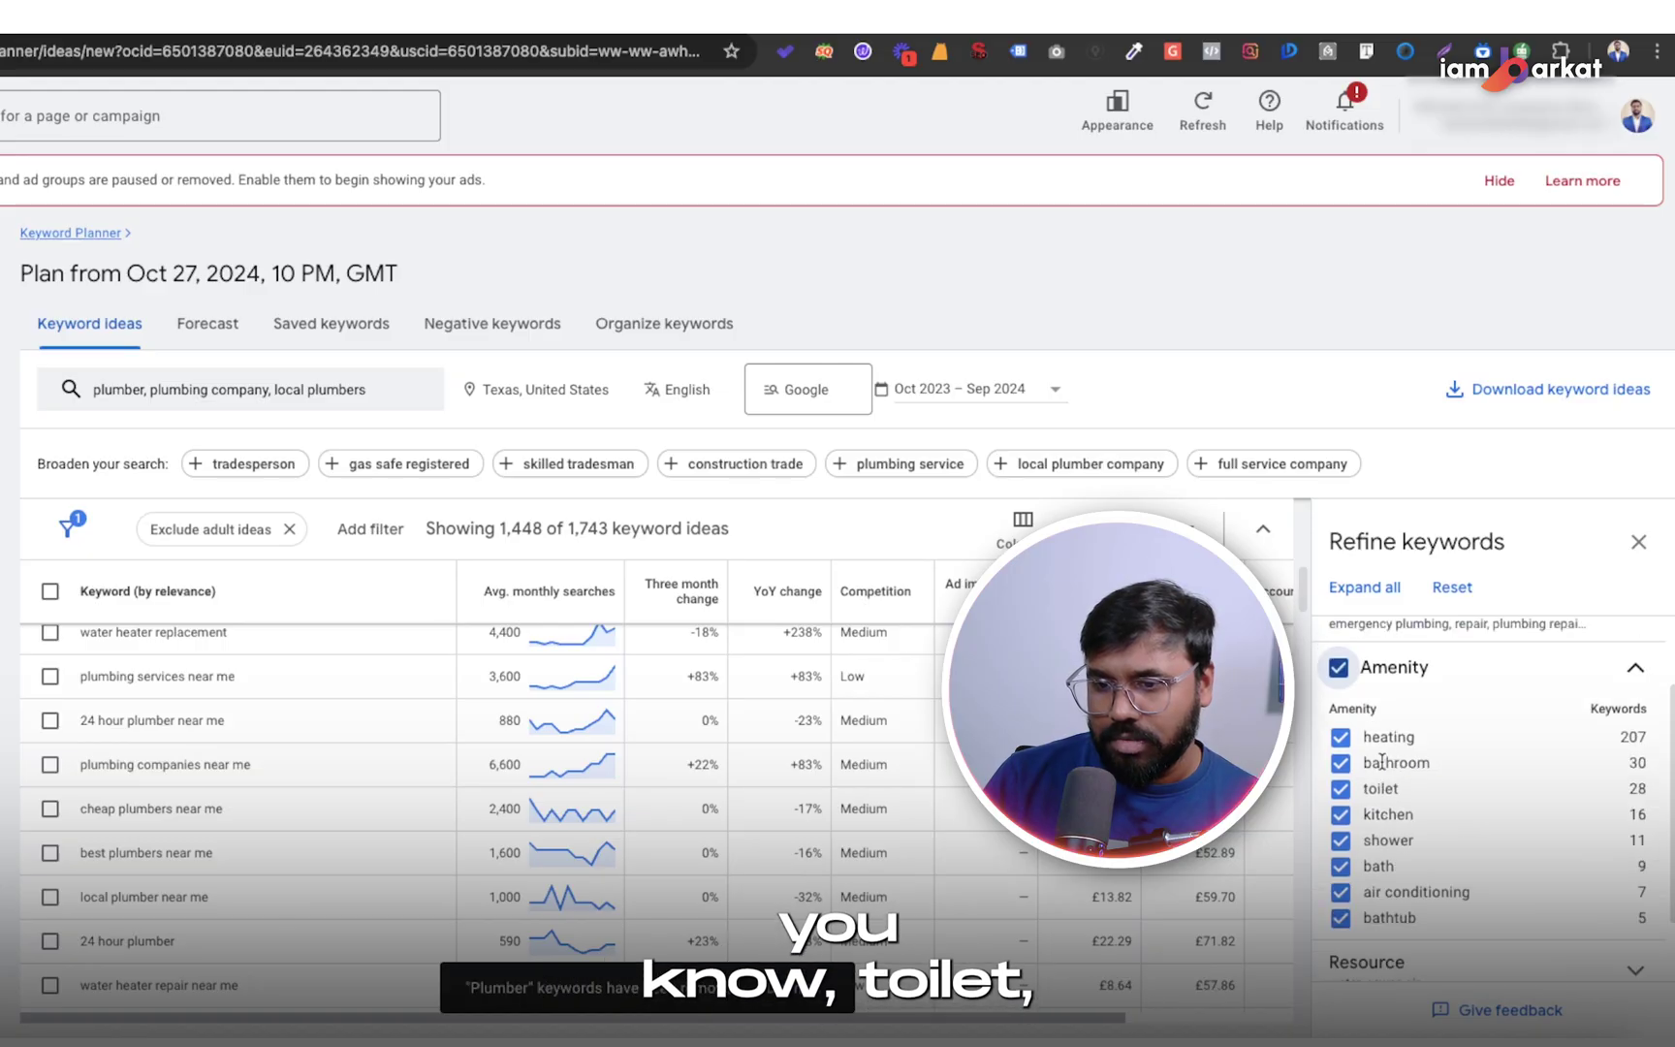
{"action": "scroll", "coordinate": [1410, 819], "scroll_direction": "down", "scroll_amount": 1}
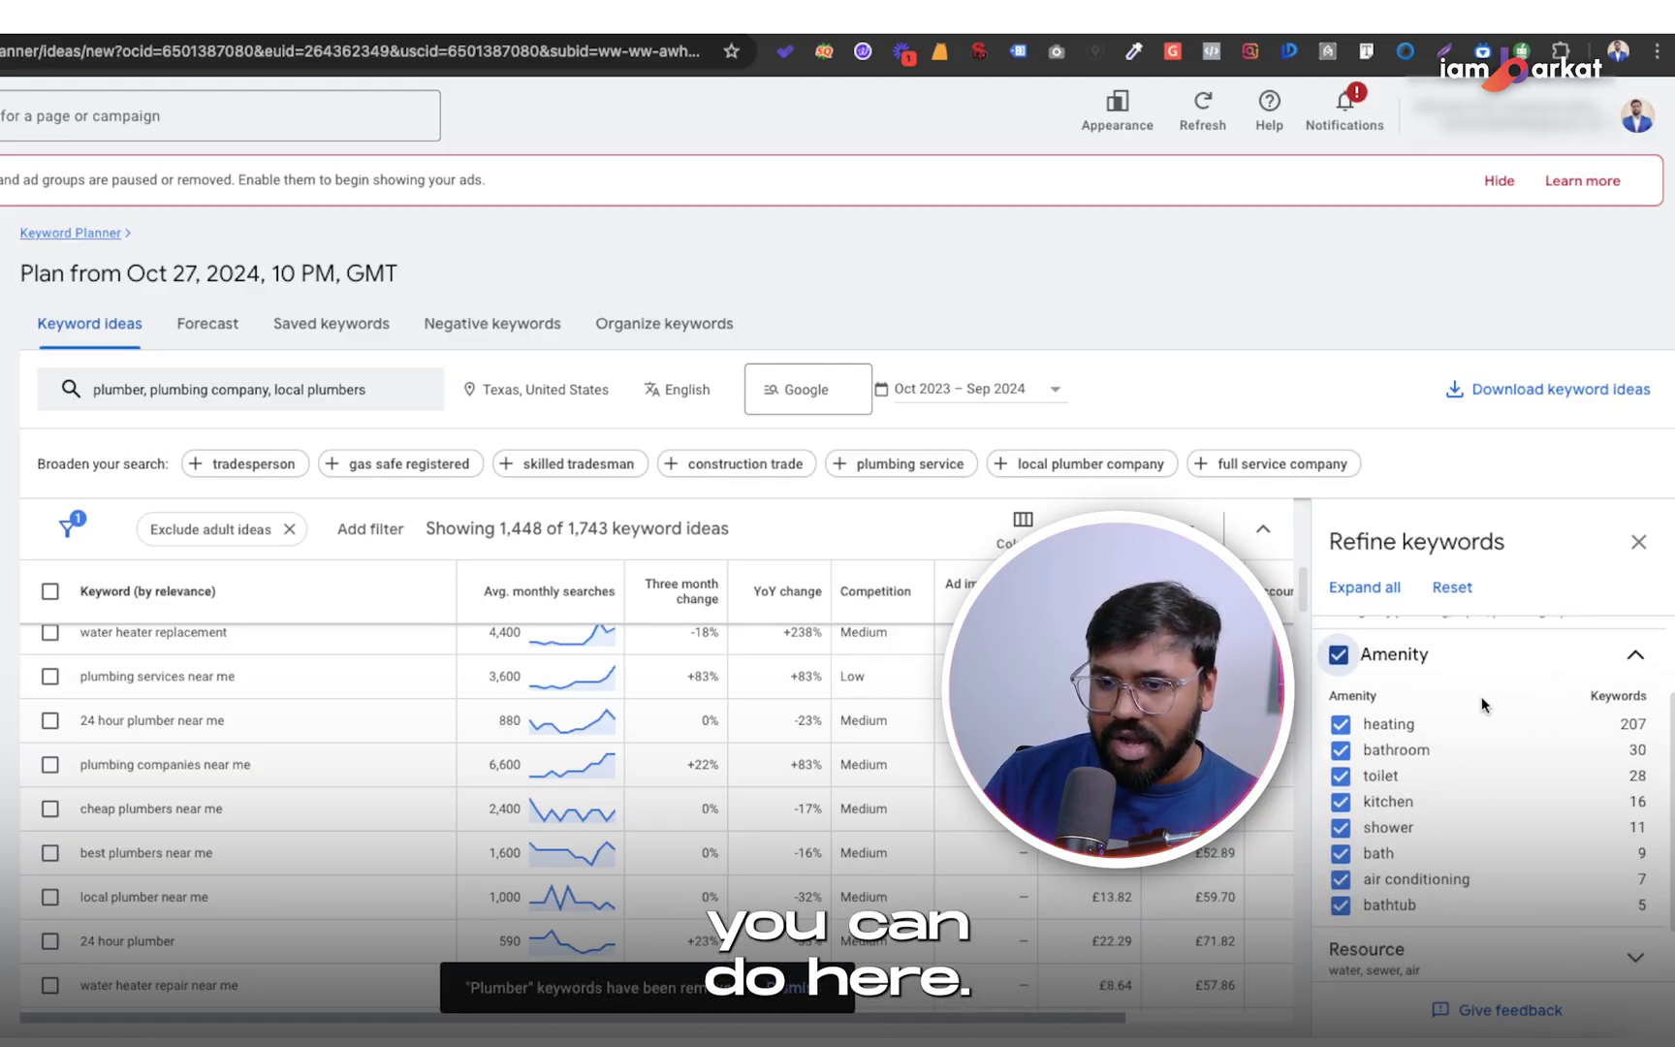
Exclude the "air conditioning" keywords from the Amenity refinements, keep "heating" included, and collapse the group
{"action": "left_click", "coordinate": [1339, 725]}
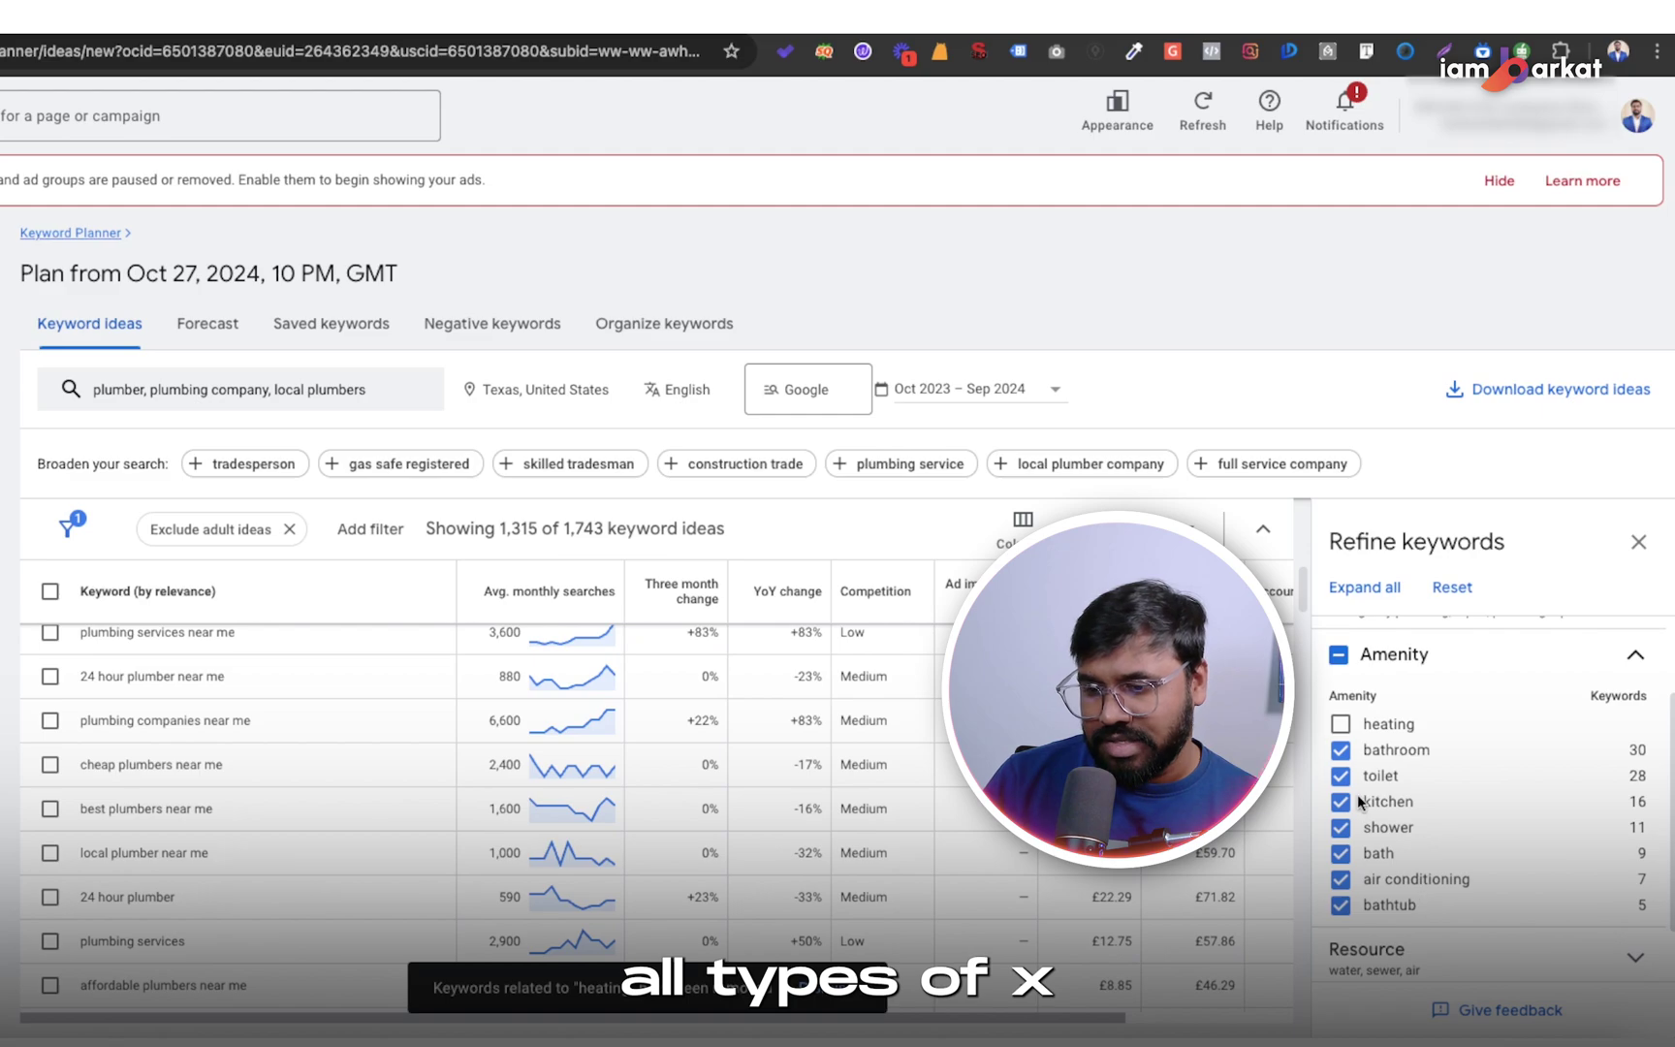
{"action": "left_click", "coordinate": [1339, 724]}
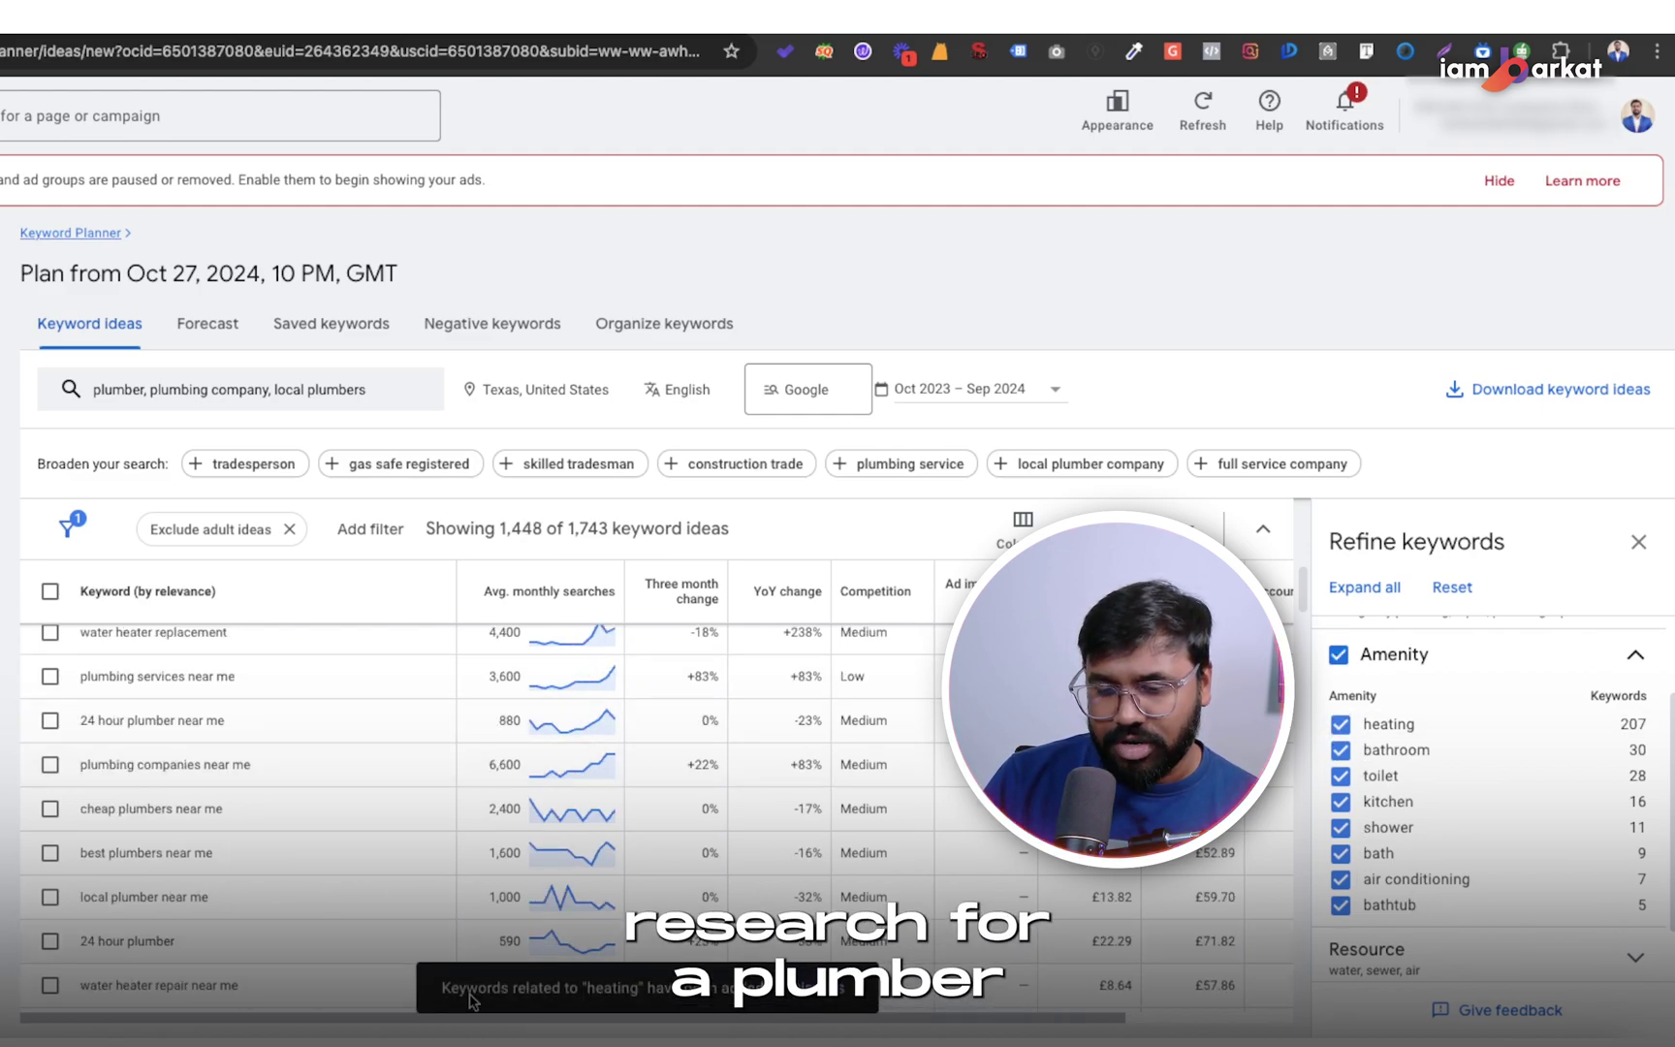
{"action": "left_click", "coordinate": [1340, 879]}
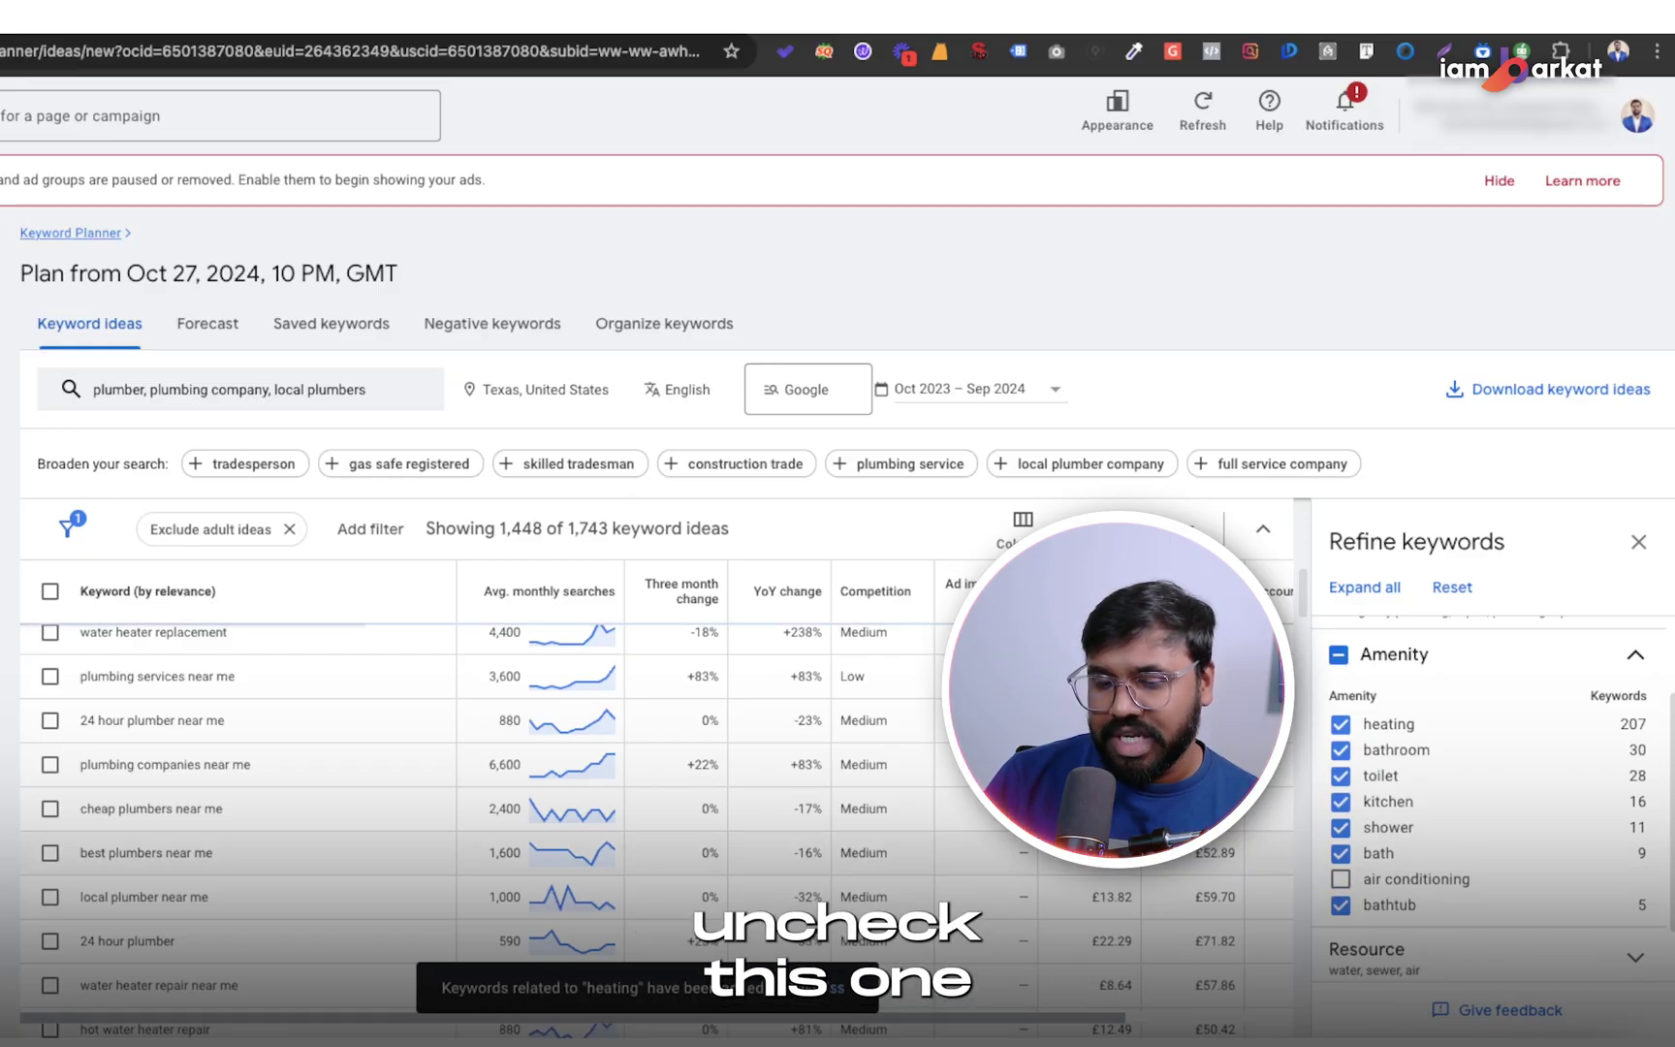
{"action": "scroll", "coordinate": [460, 724], "scroll_direction": "down", "scroll_amount": 2}
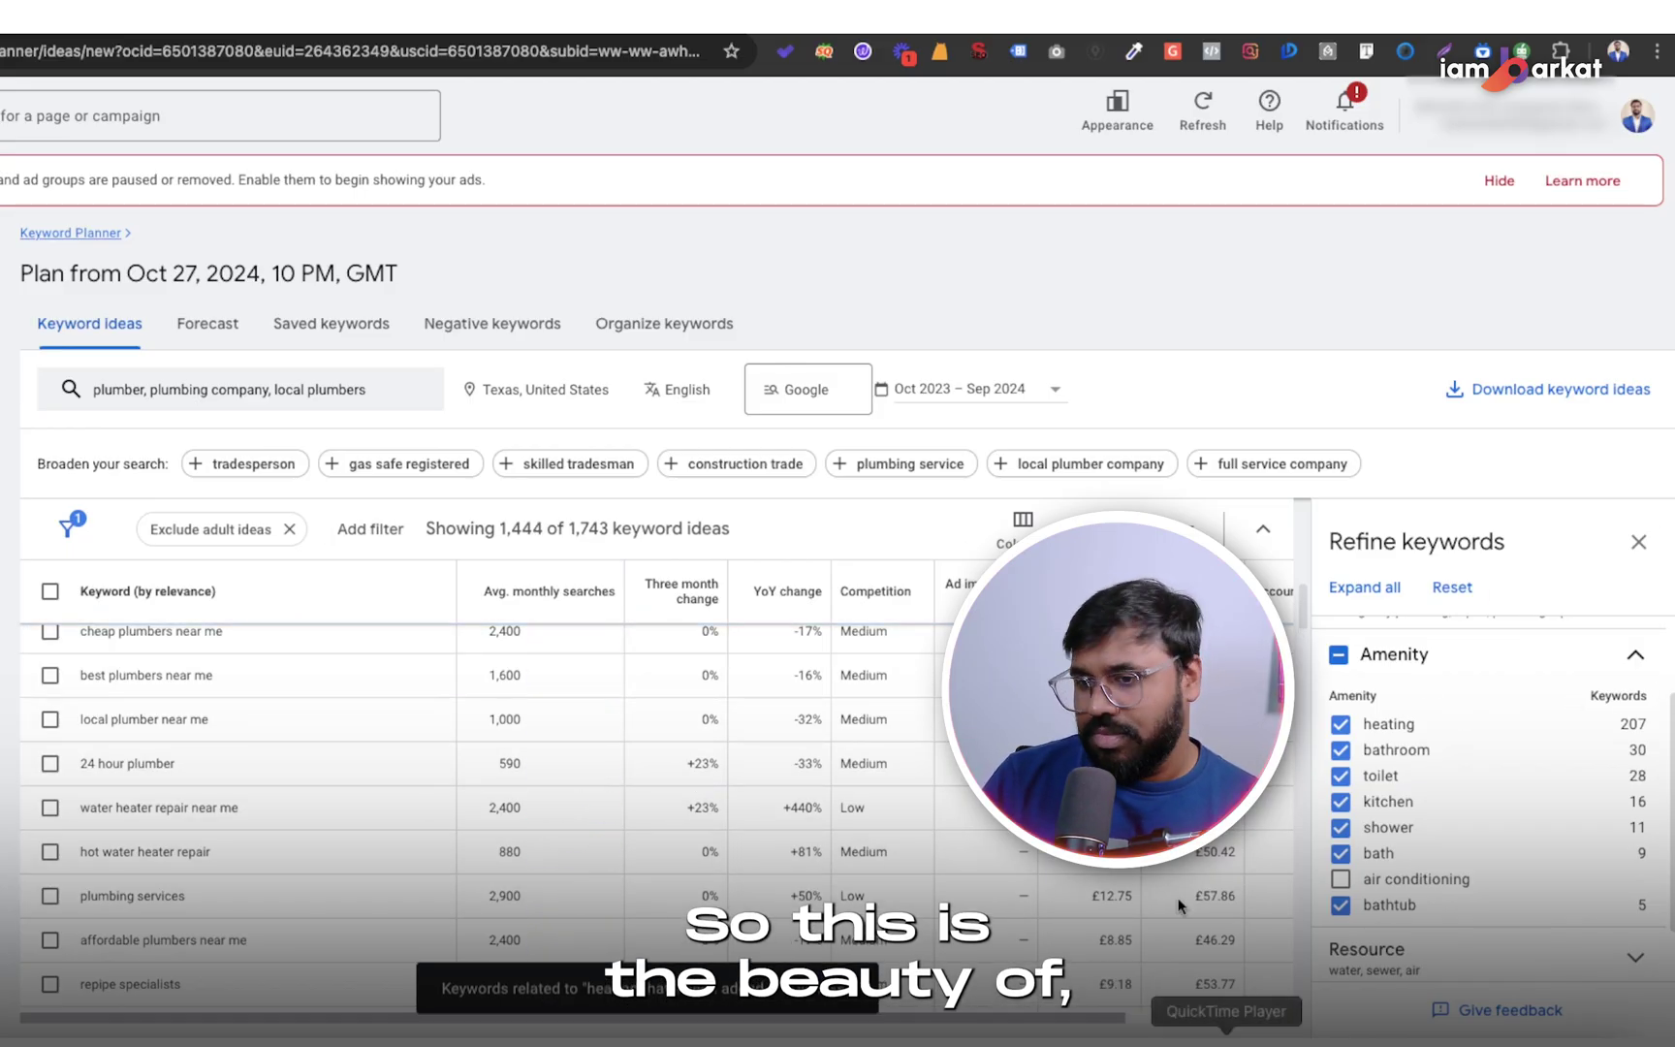
{"action": "left_click", "coordinate": [1627, 669]}
Try excluding the "air" keywords in the Resource refinements, include them again and collapse the group
{"action": "left_click", "coordinate": [1381, 845]}
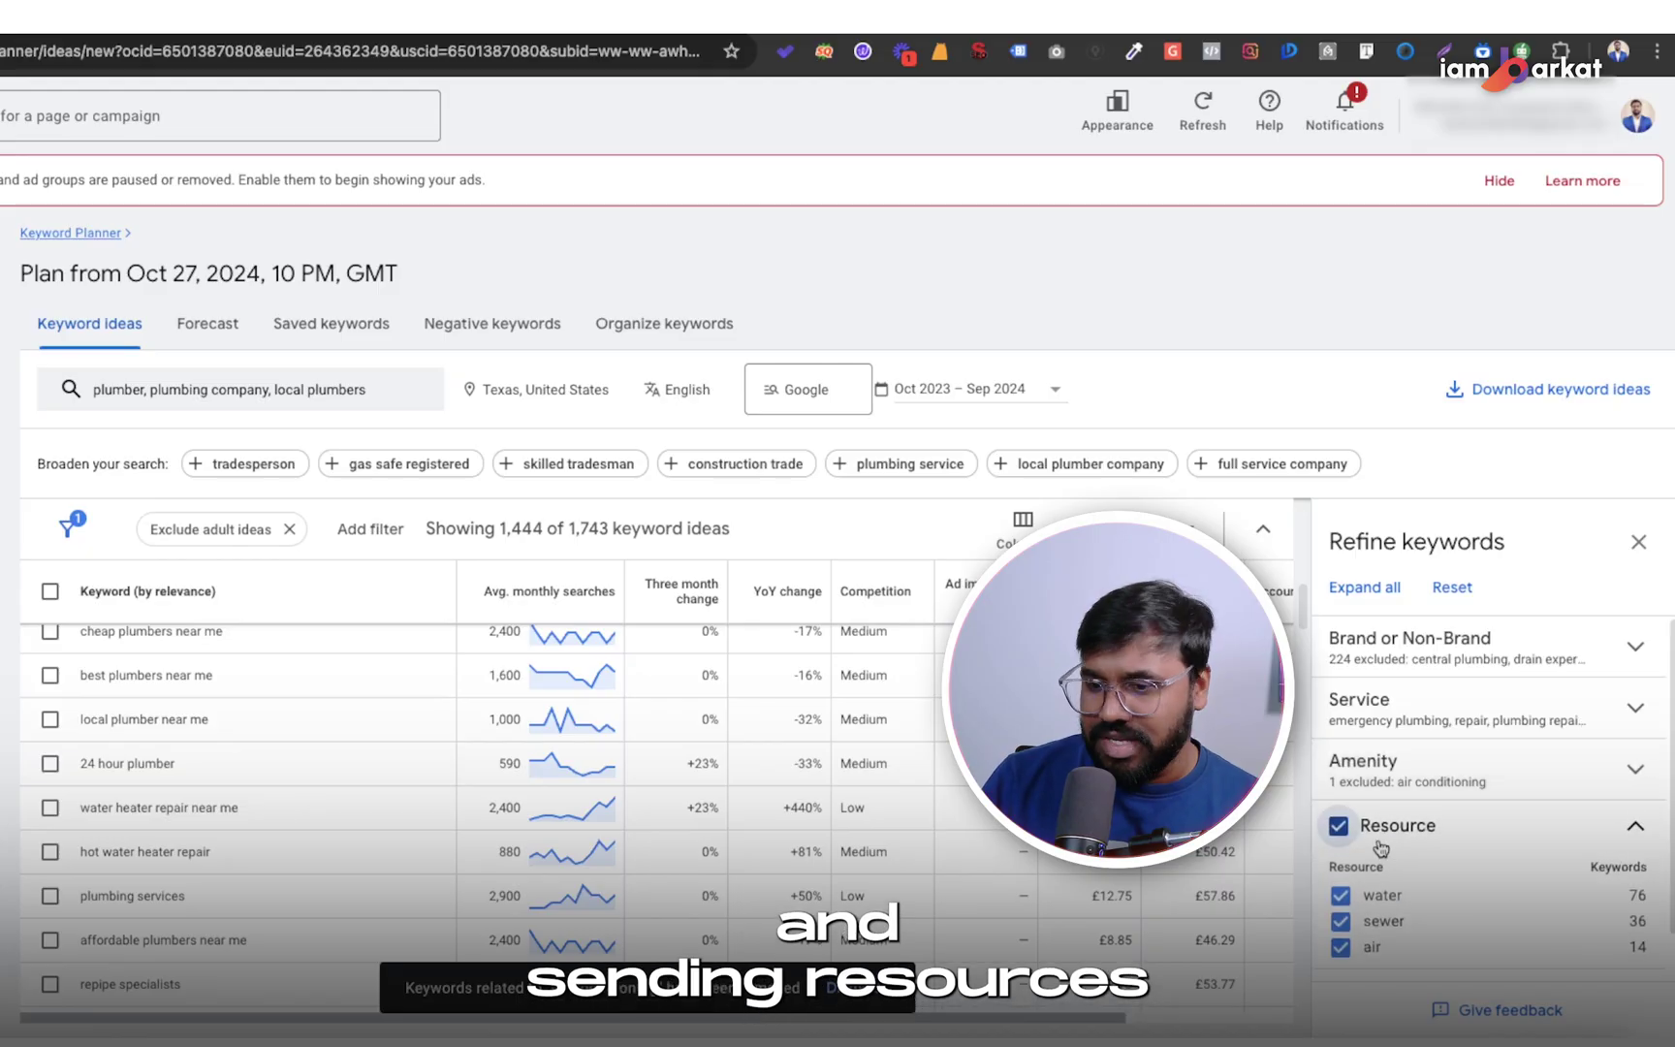
{"action": "scroll", "coordinate": [1405, 872], "scroll_direction": "down", "scroll_amount": 1}
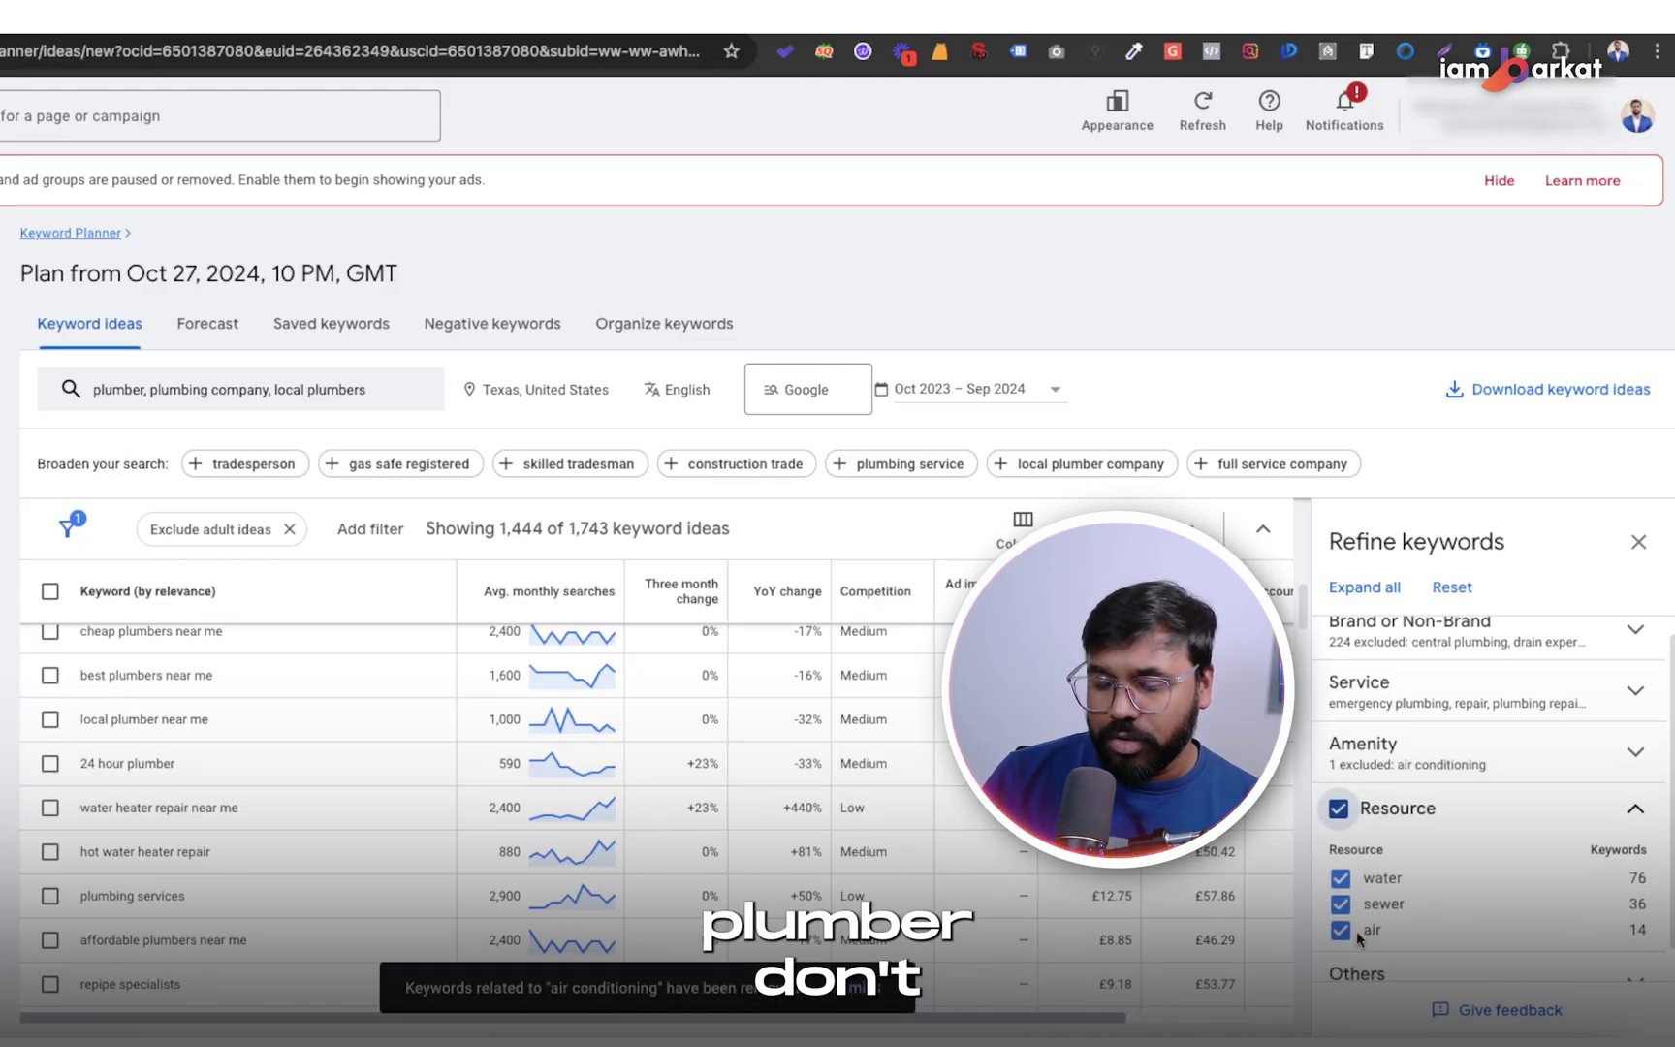
{"action": "left_click", "coordinate": [1340, 931]}
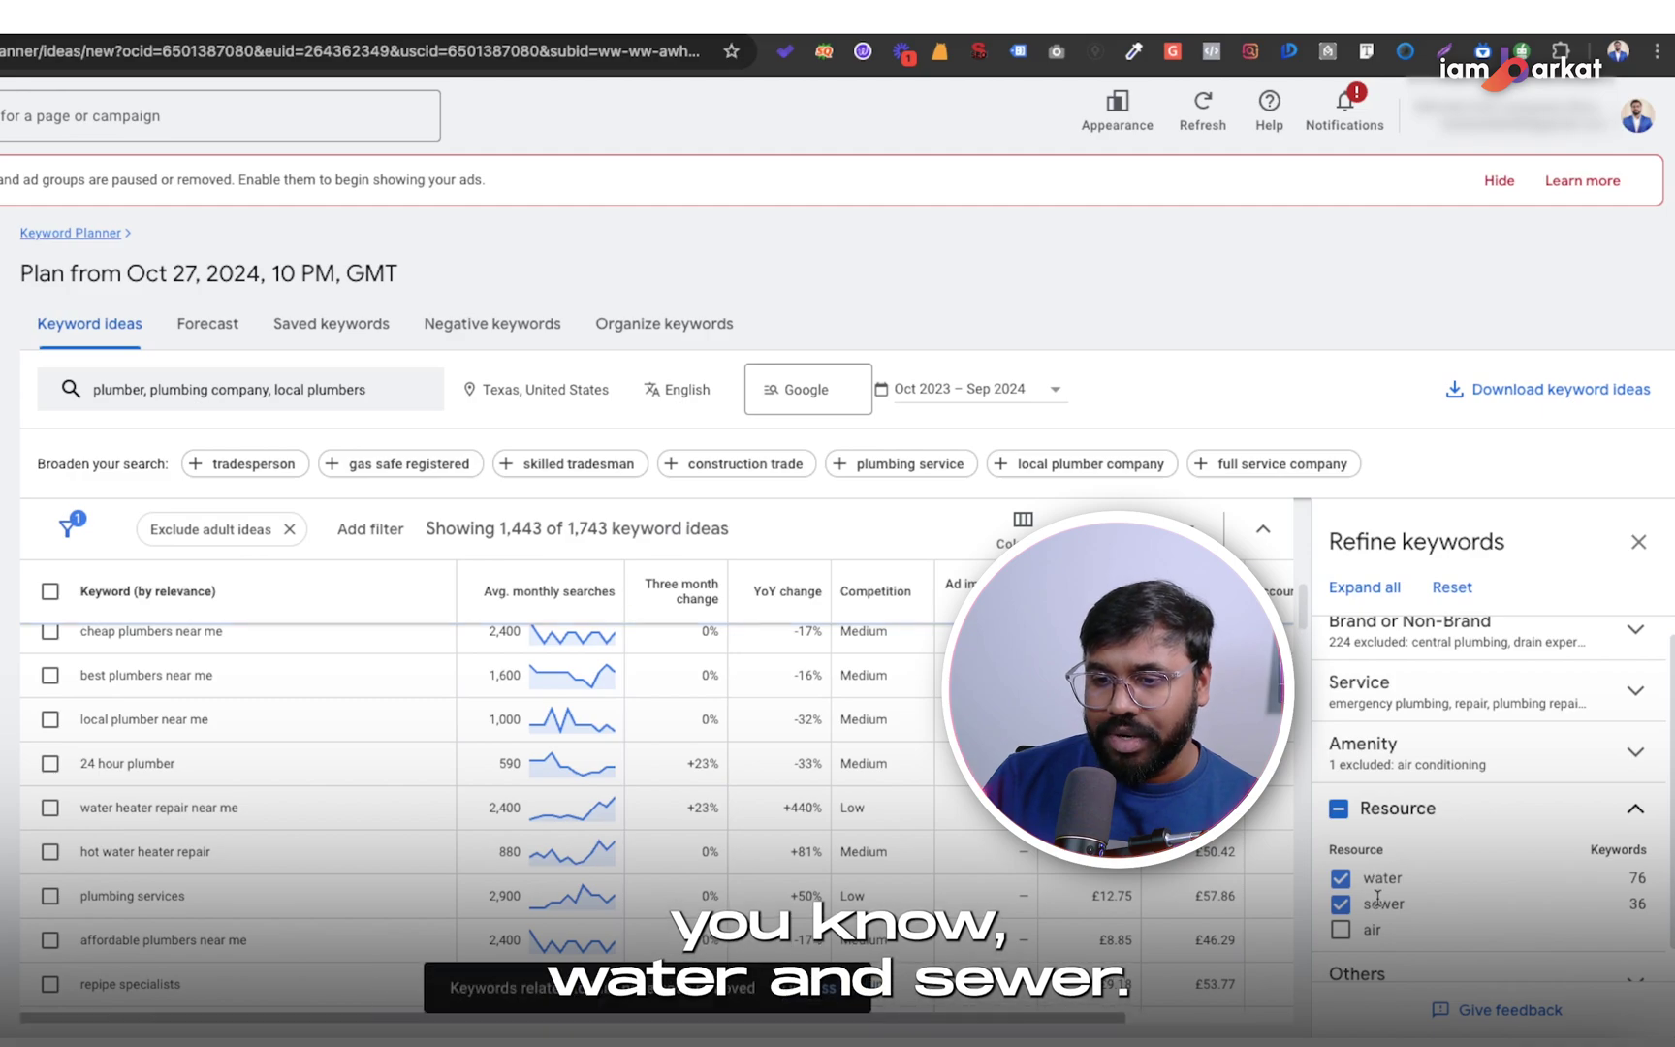
{"action": "left_click", "coordinate": [1343, 931]}
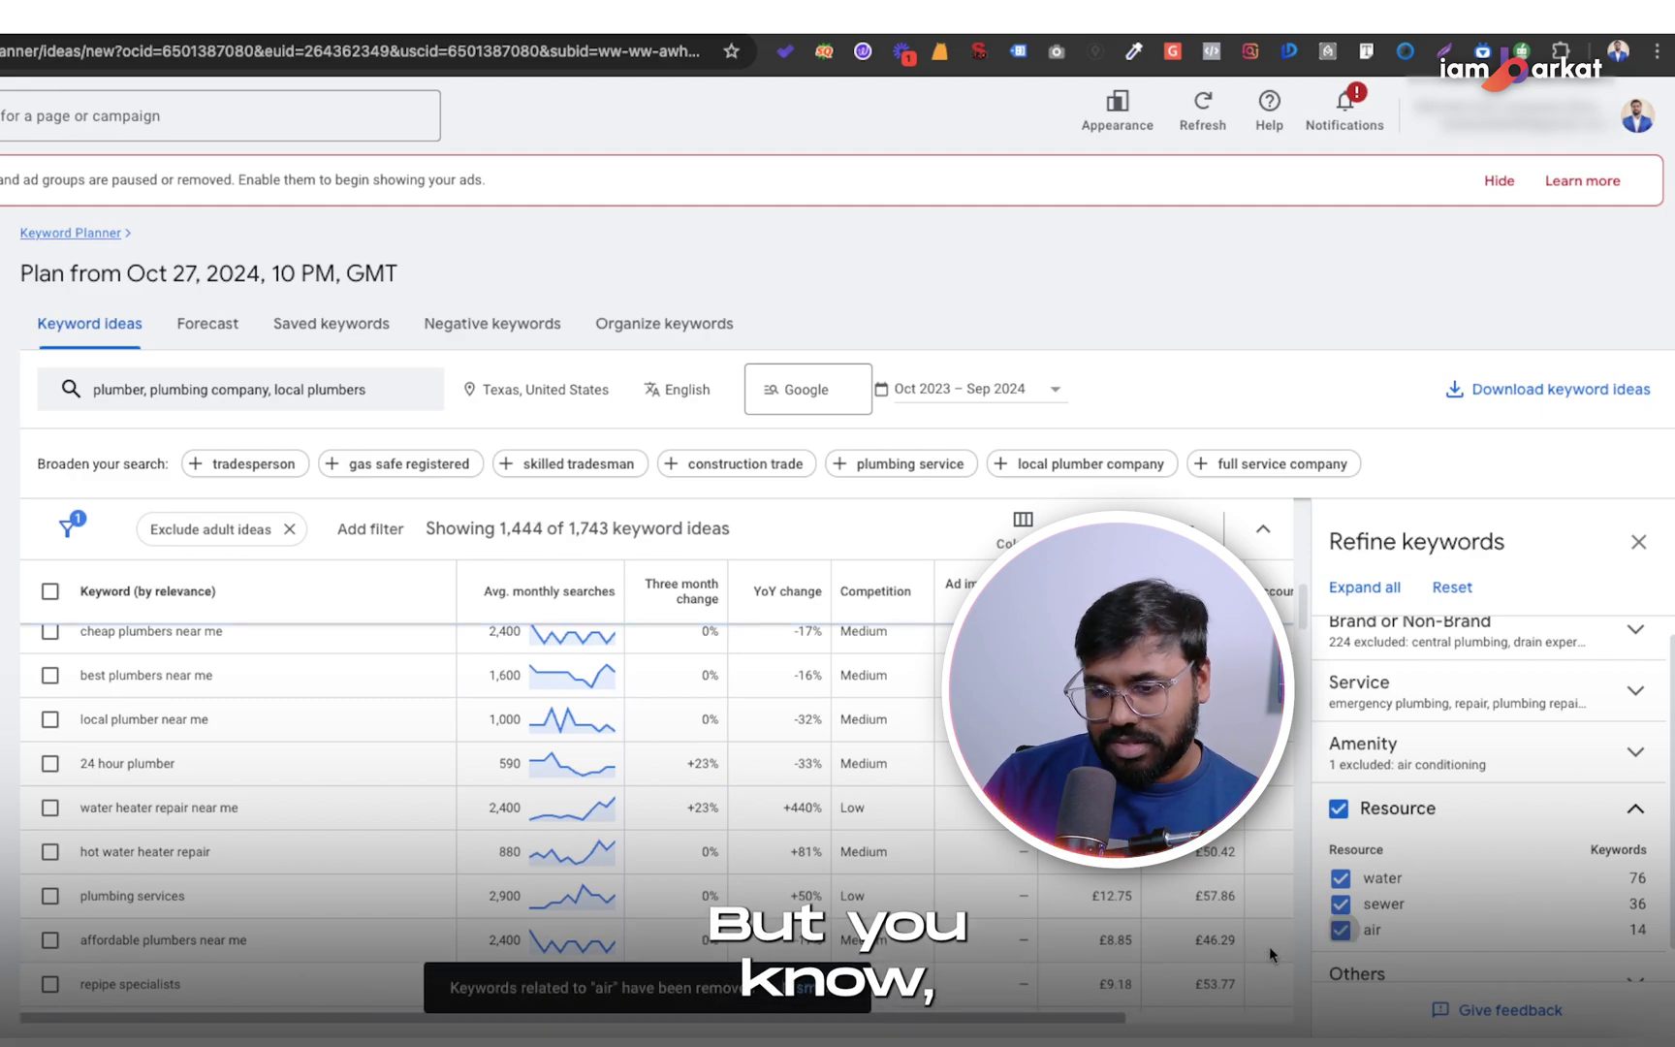
{"action": "left_click", "coordinate": [1413, 812]}
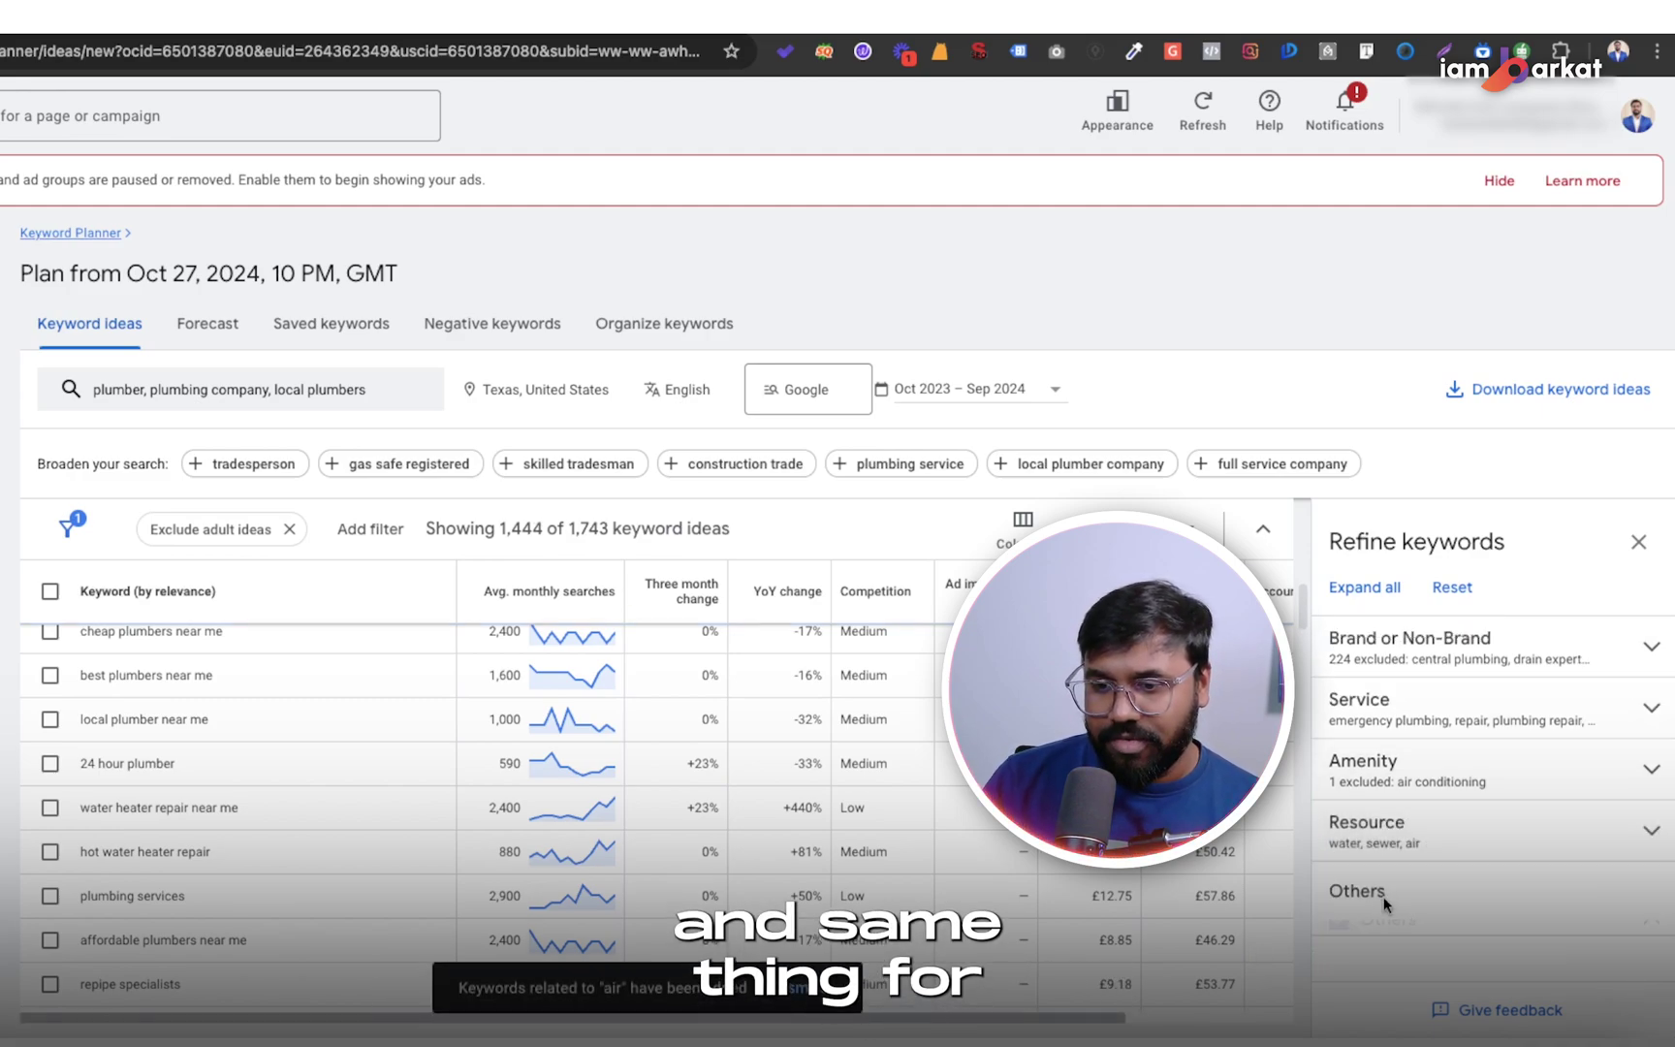
Try excluding "pro plumbing", "j & j plumbing" and "fitter" in the Others refinements, and include them again
{"action": "left_click", "coordinate": [1417, 877]}
{"action": "left_click", "coordinate": [1340, 764]}
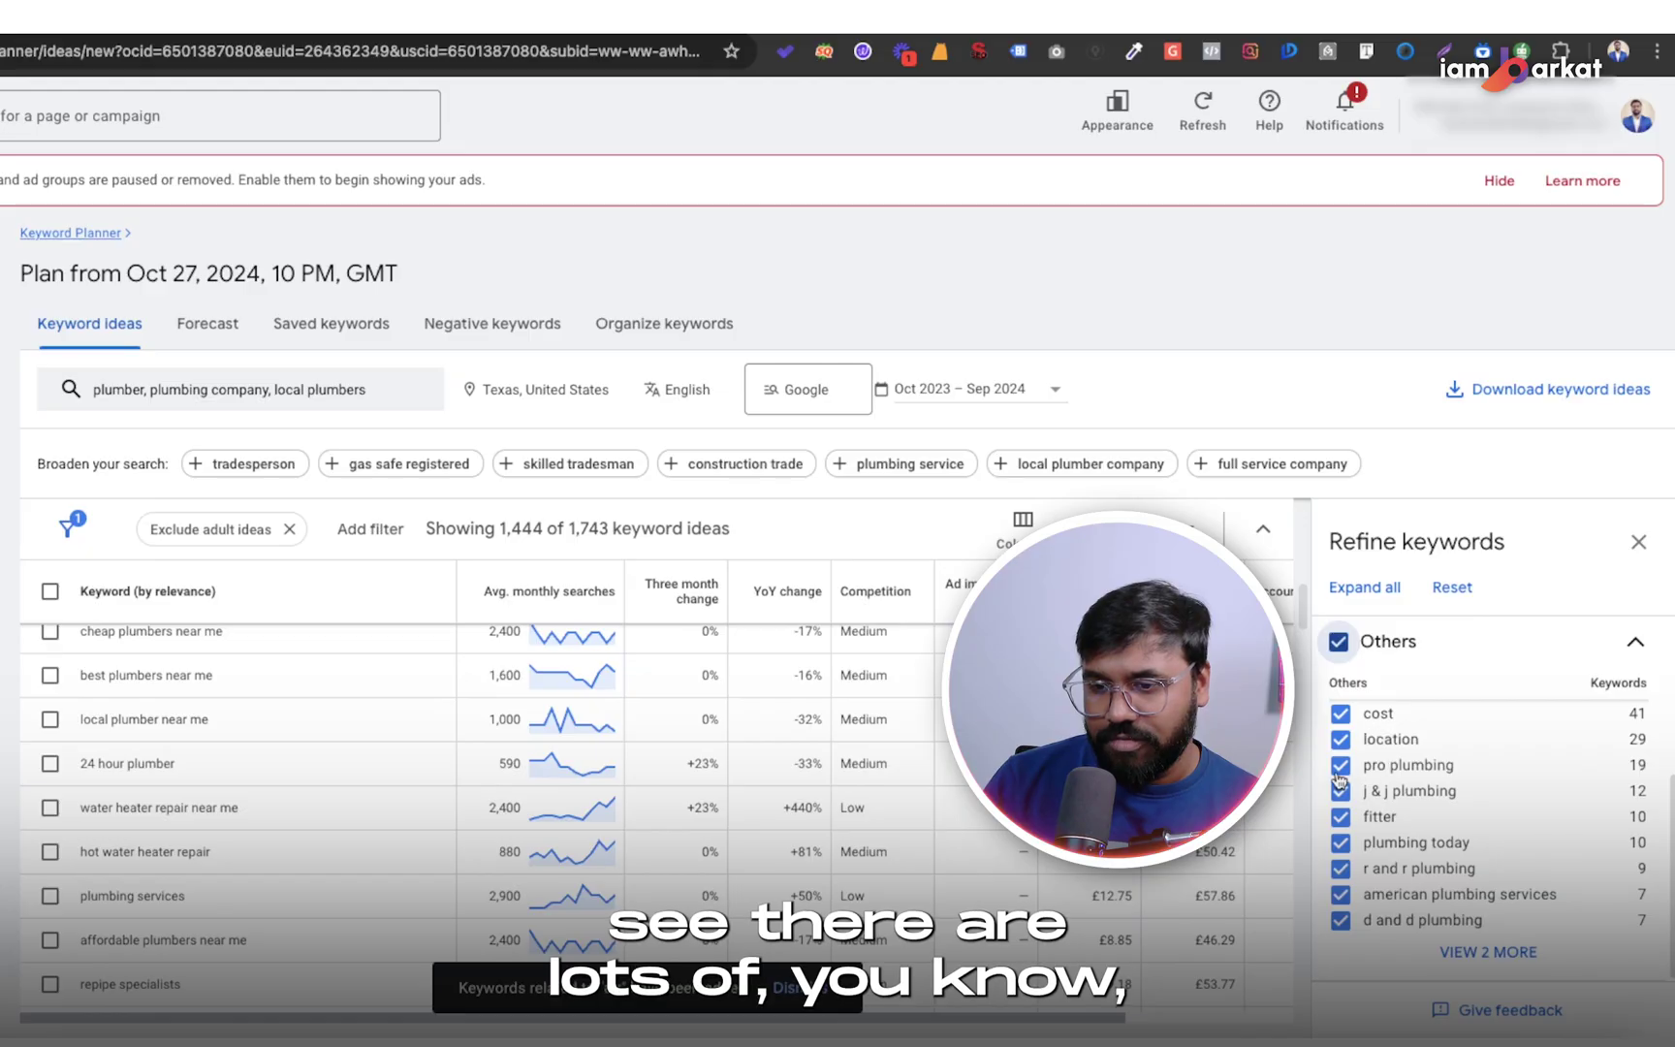
{"action": "left_click", "coordinate": [1340, 816]}
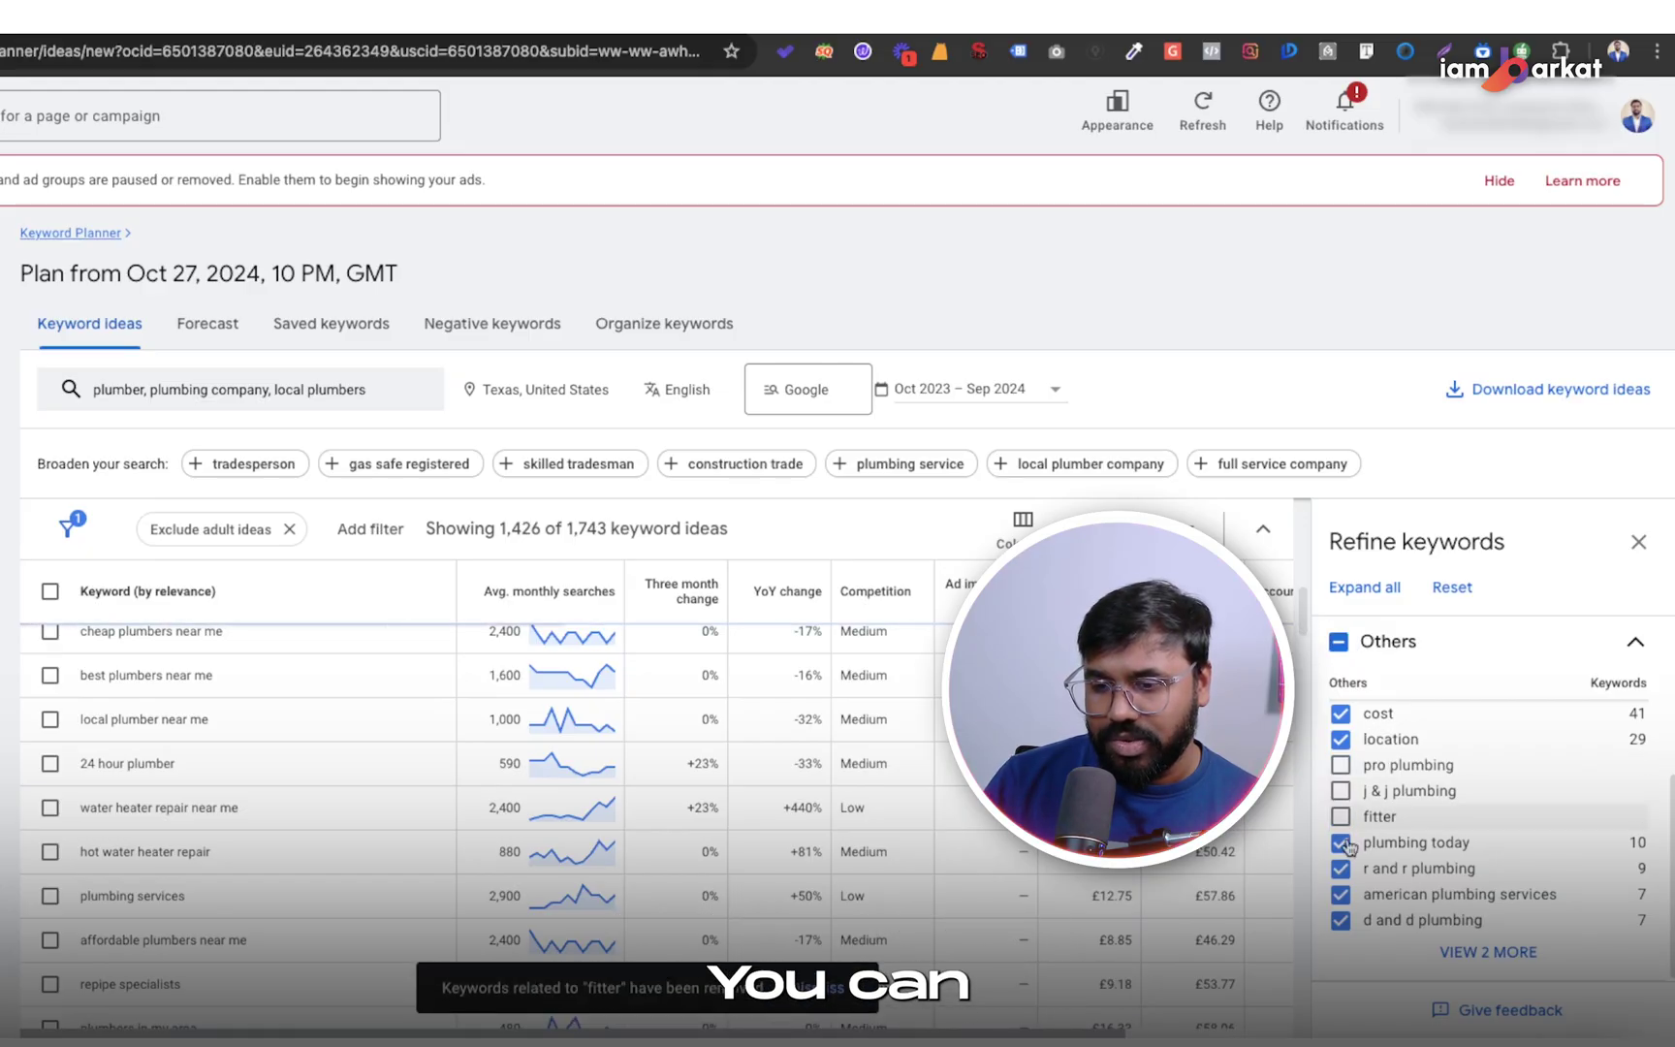
{"action": "left_click", "coordinate": [1341, 765]}
{"action": "left_click", "coordinate": [1340, 790]}
{"action": "left_click", "coordinate": [1341, 790]}
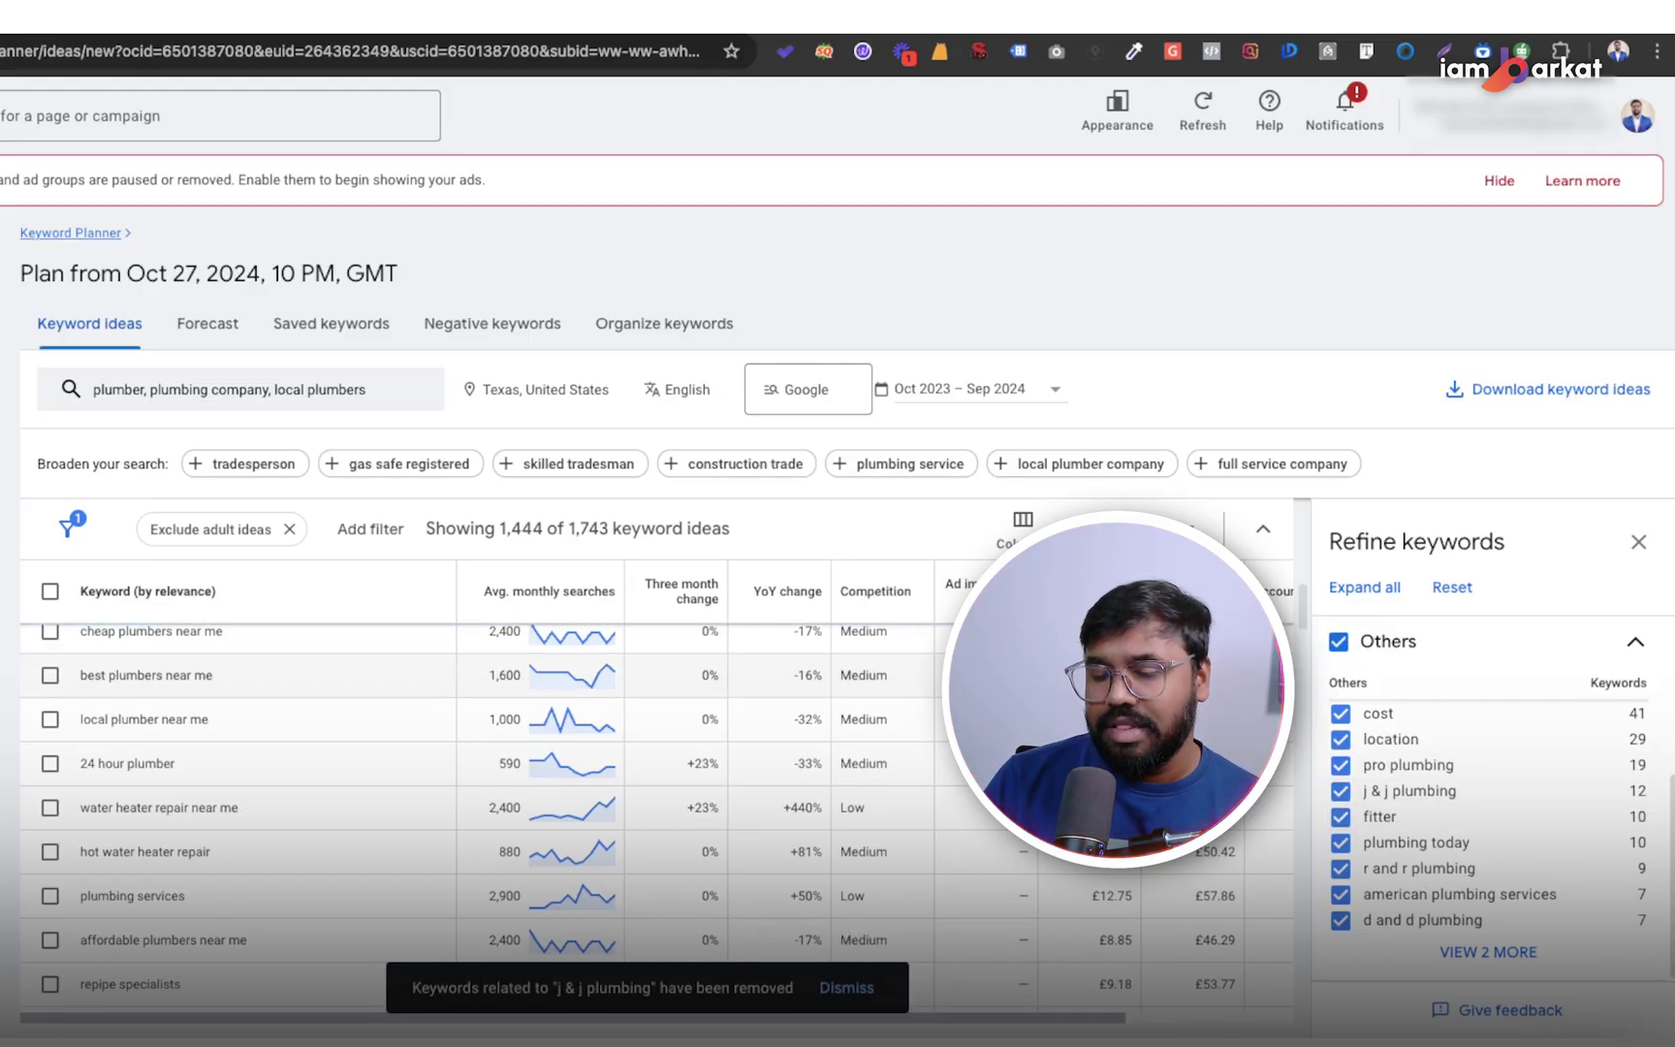
Include the "fitter" keywords in the Others refinements again and reopen the keyword refinements beside the ideas list
{"action": "left_click", "coordinate": [1341, 816]}
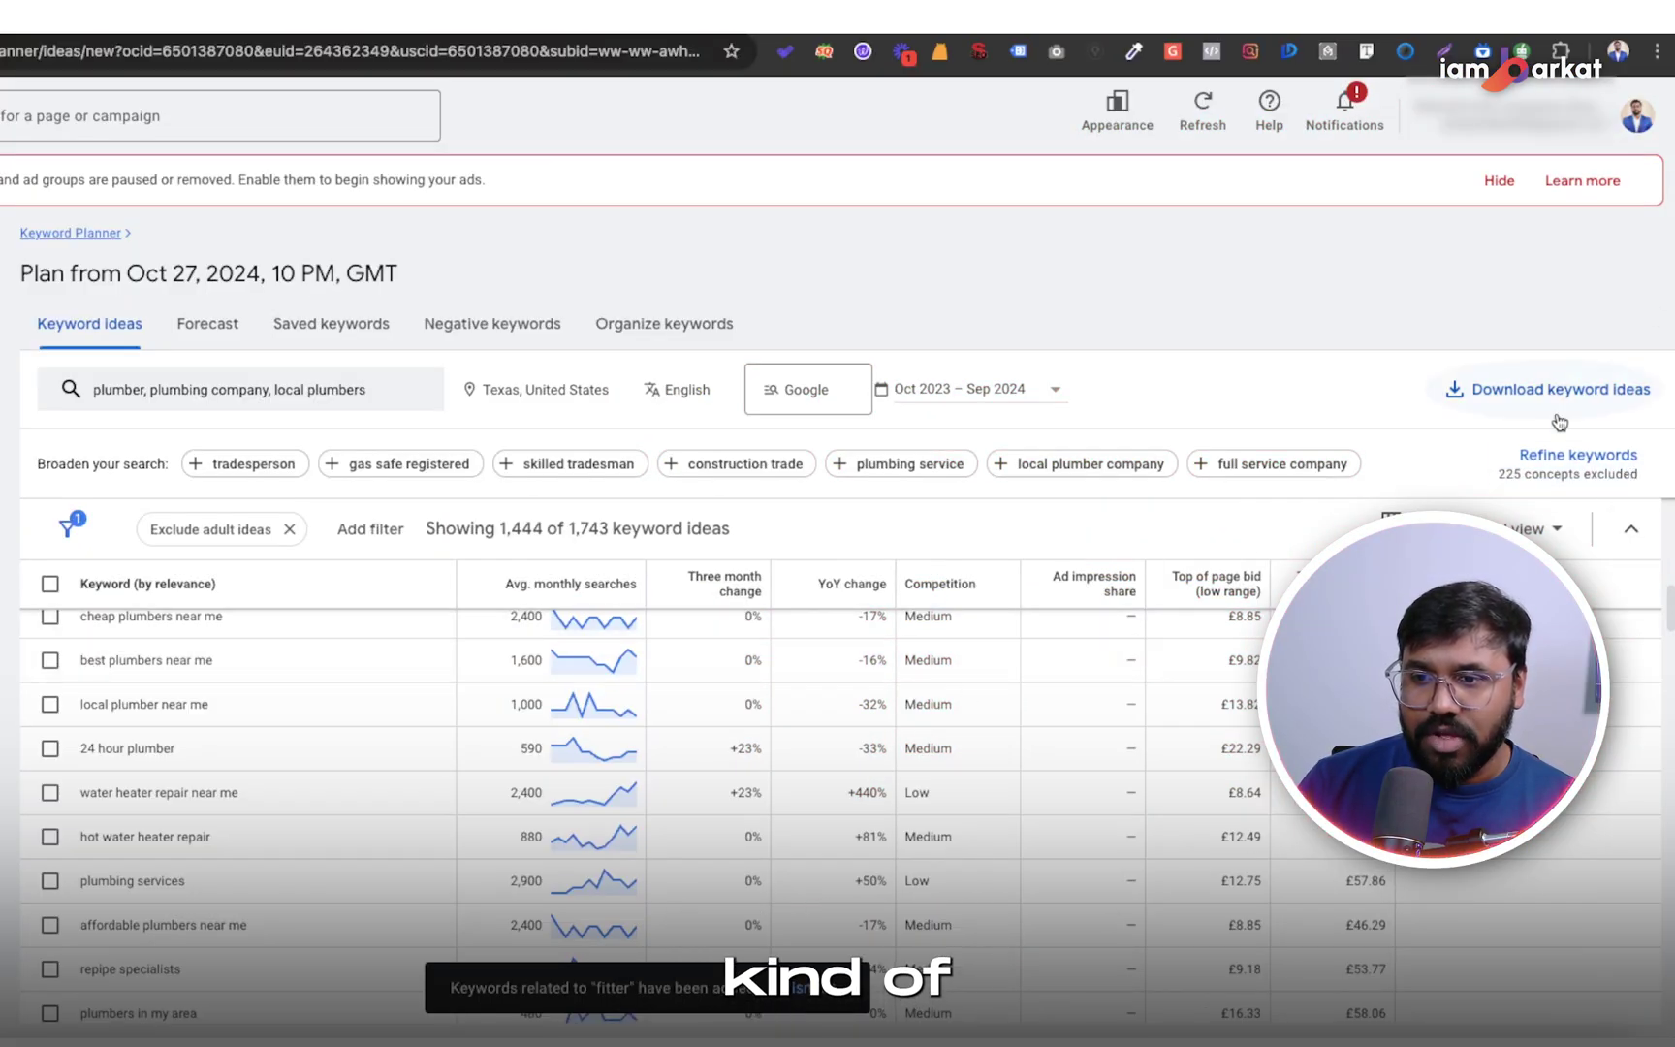
{"action": "left_click", "coordinate": [1576, 455]}
{"action": "scroll", "coordinate": [647, 679], "scroll_direction": "down", "scroll_amount": 2}
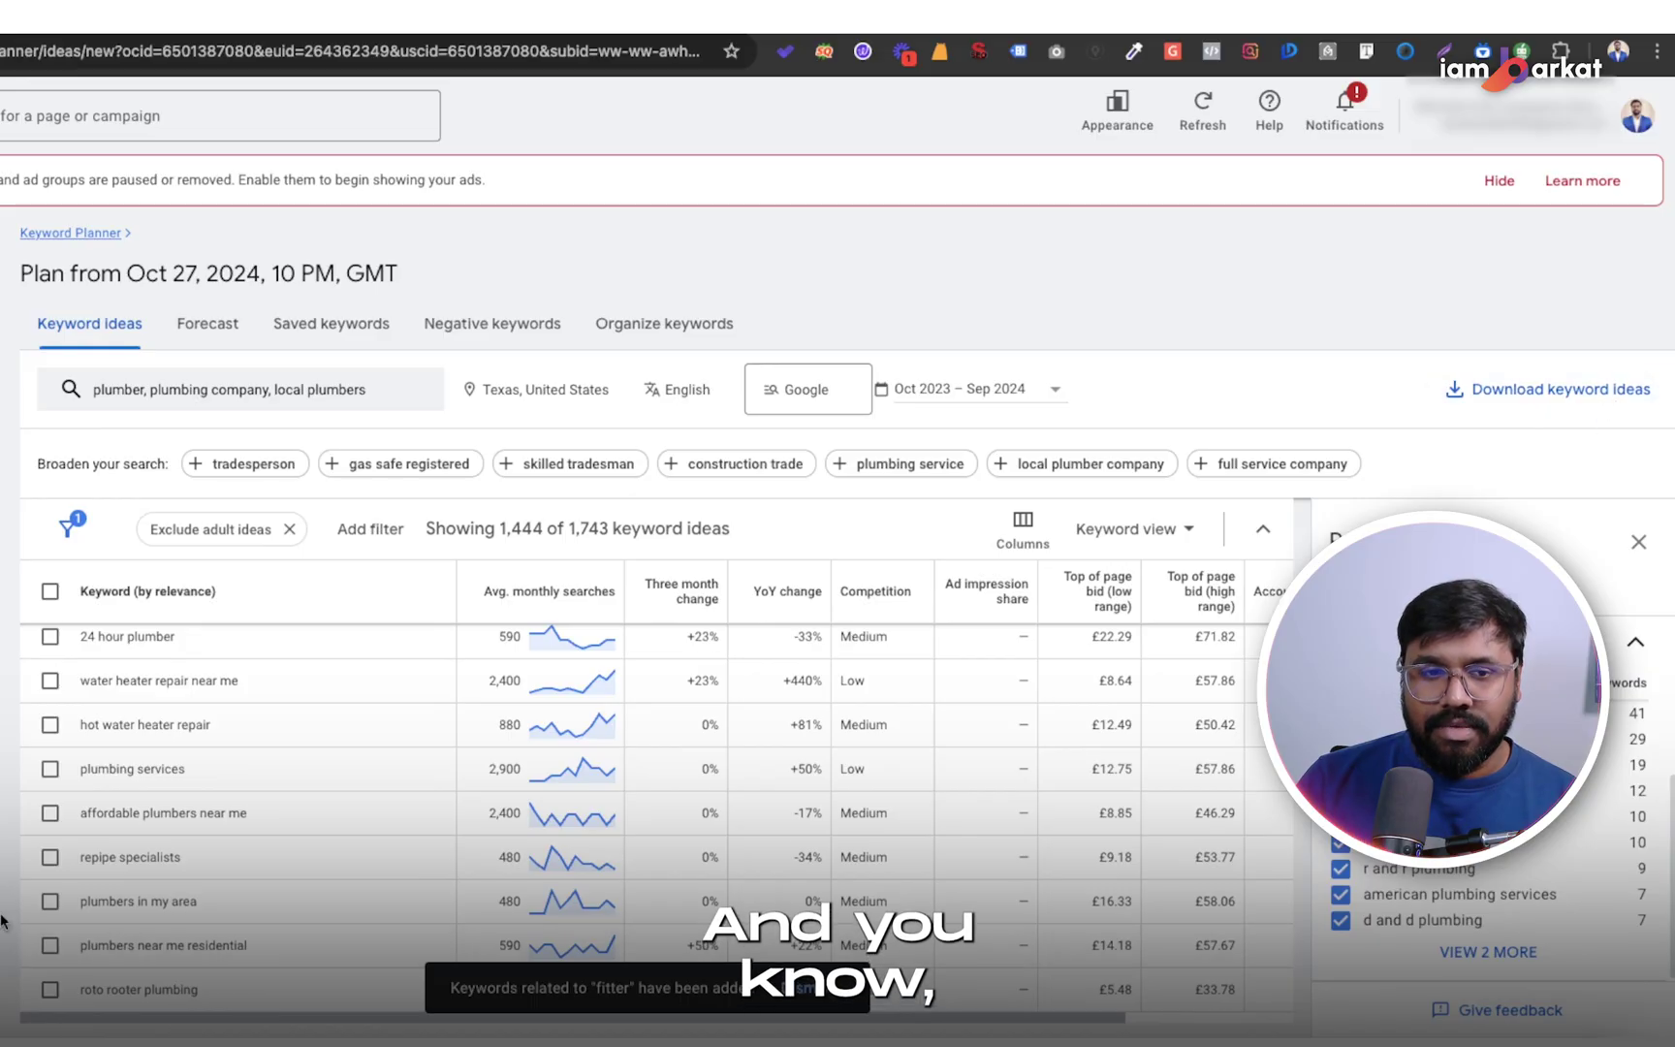
View the available date range options for the keyword statistics and close them, keeping the last 12 months
{"action": "scroll", "coordinate": [3, 919], "scroll_direction": "down", "scroll_amount": 5}
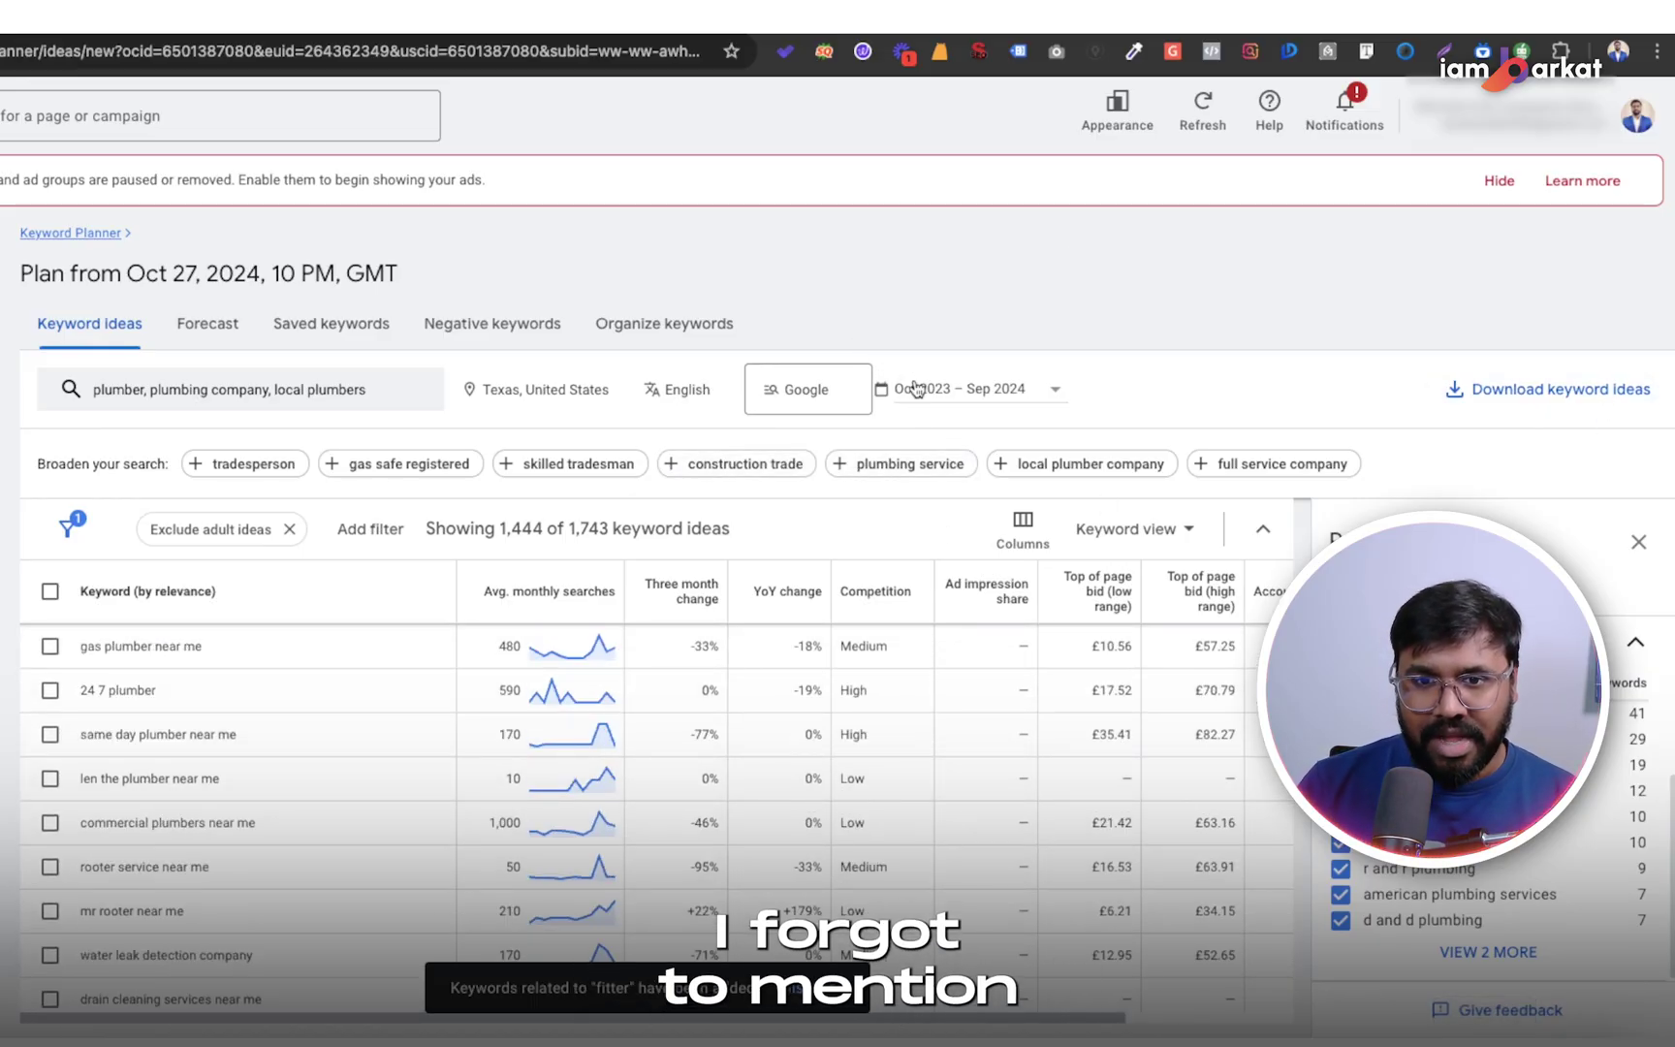
{"action": "left_click", "coordinate": [942, 399]}
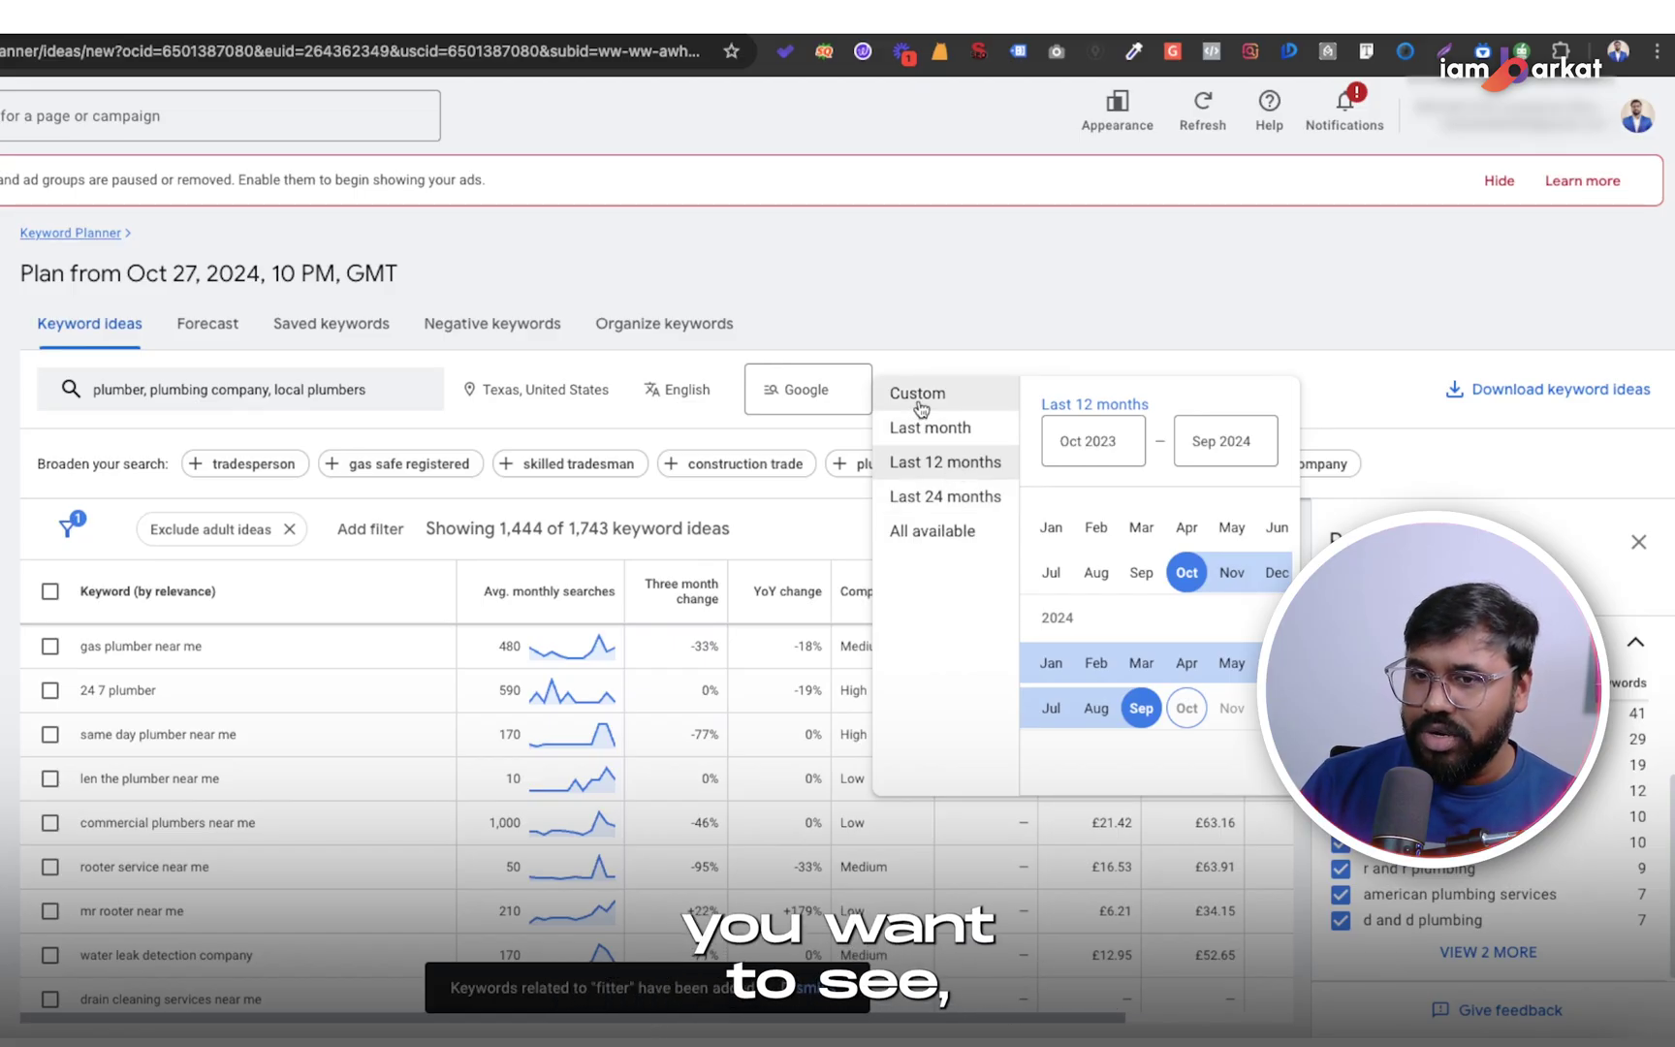
{"action": "left_click", "coordinate": [983, 344]}
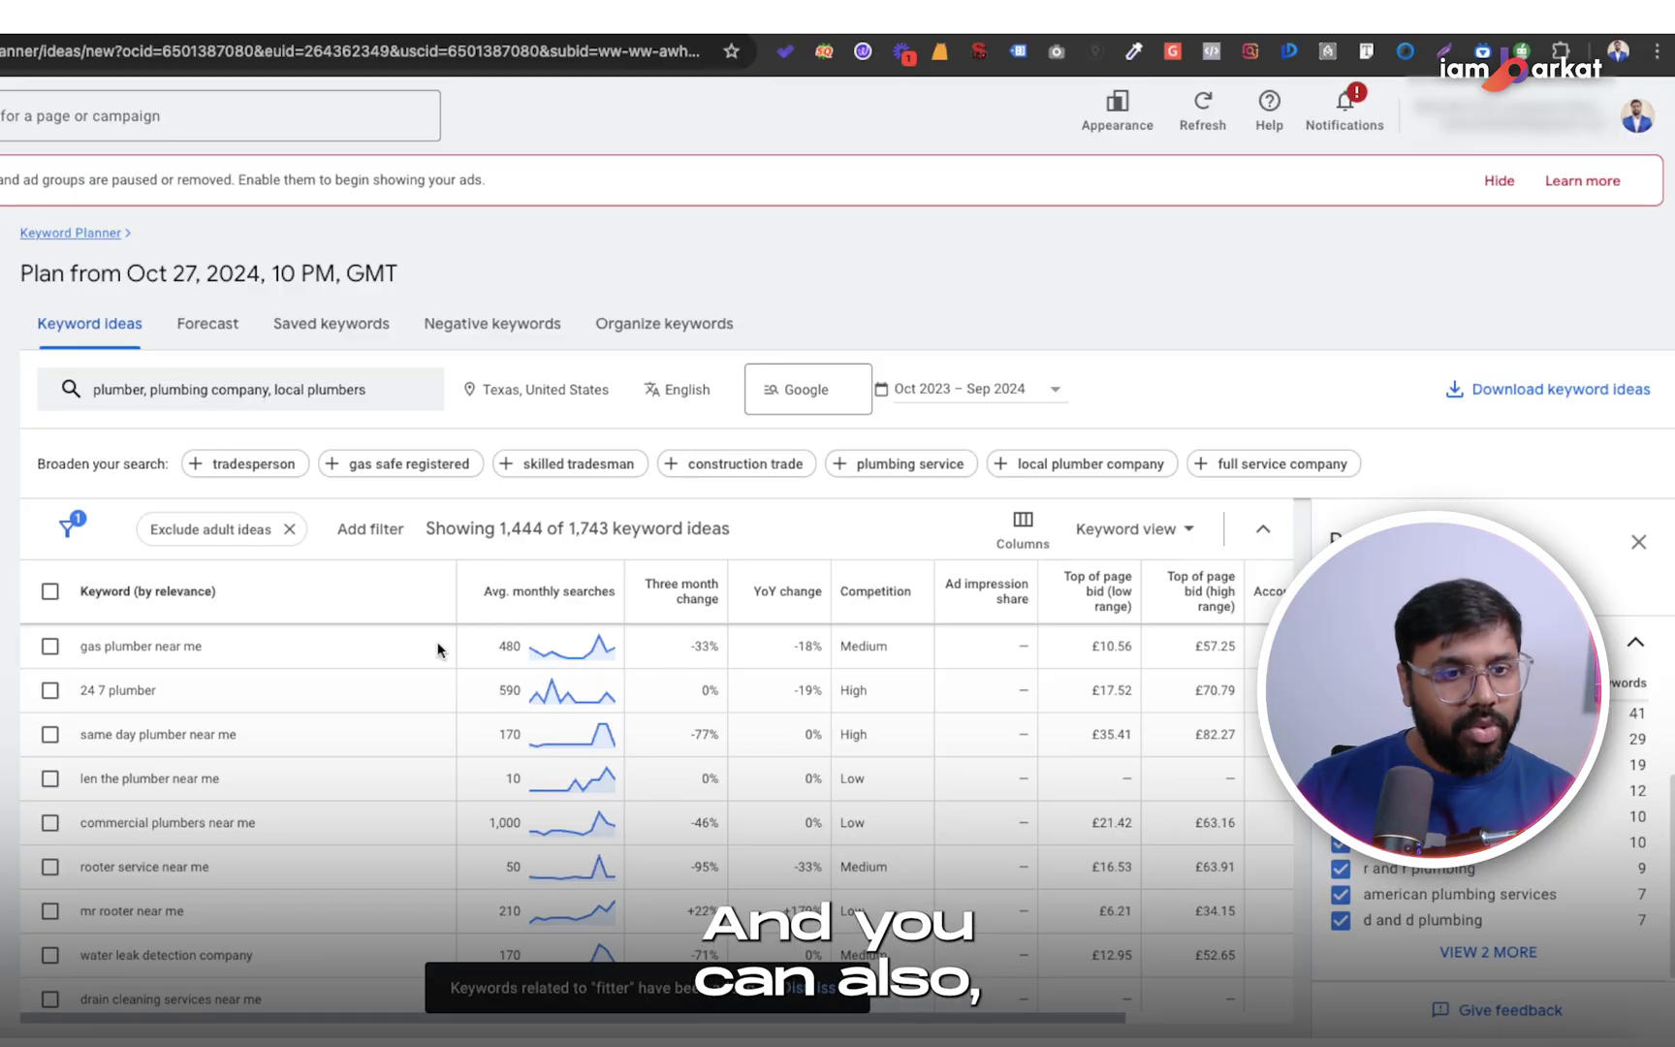
Try filtering the keyword ideas to text containing "plumber", look through the matches and remove that filter again
{"action": "left_click", "coordinate": [366, 548]}
{"action": "scroll", "coordinate": [407, 775], "scroll_direction": "down", "scroll_amount": 2}
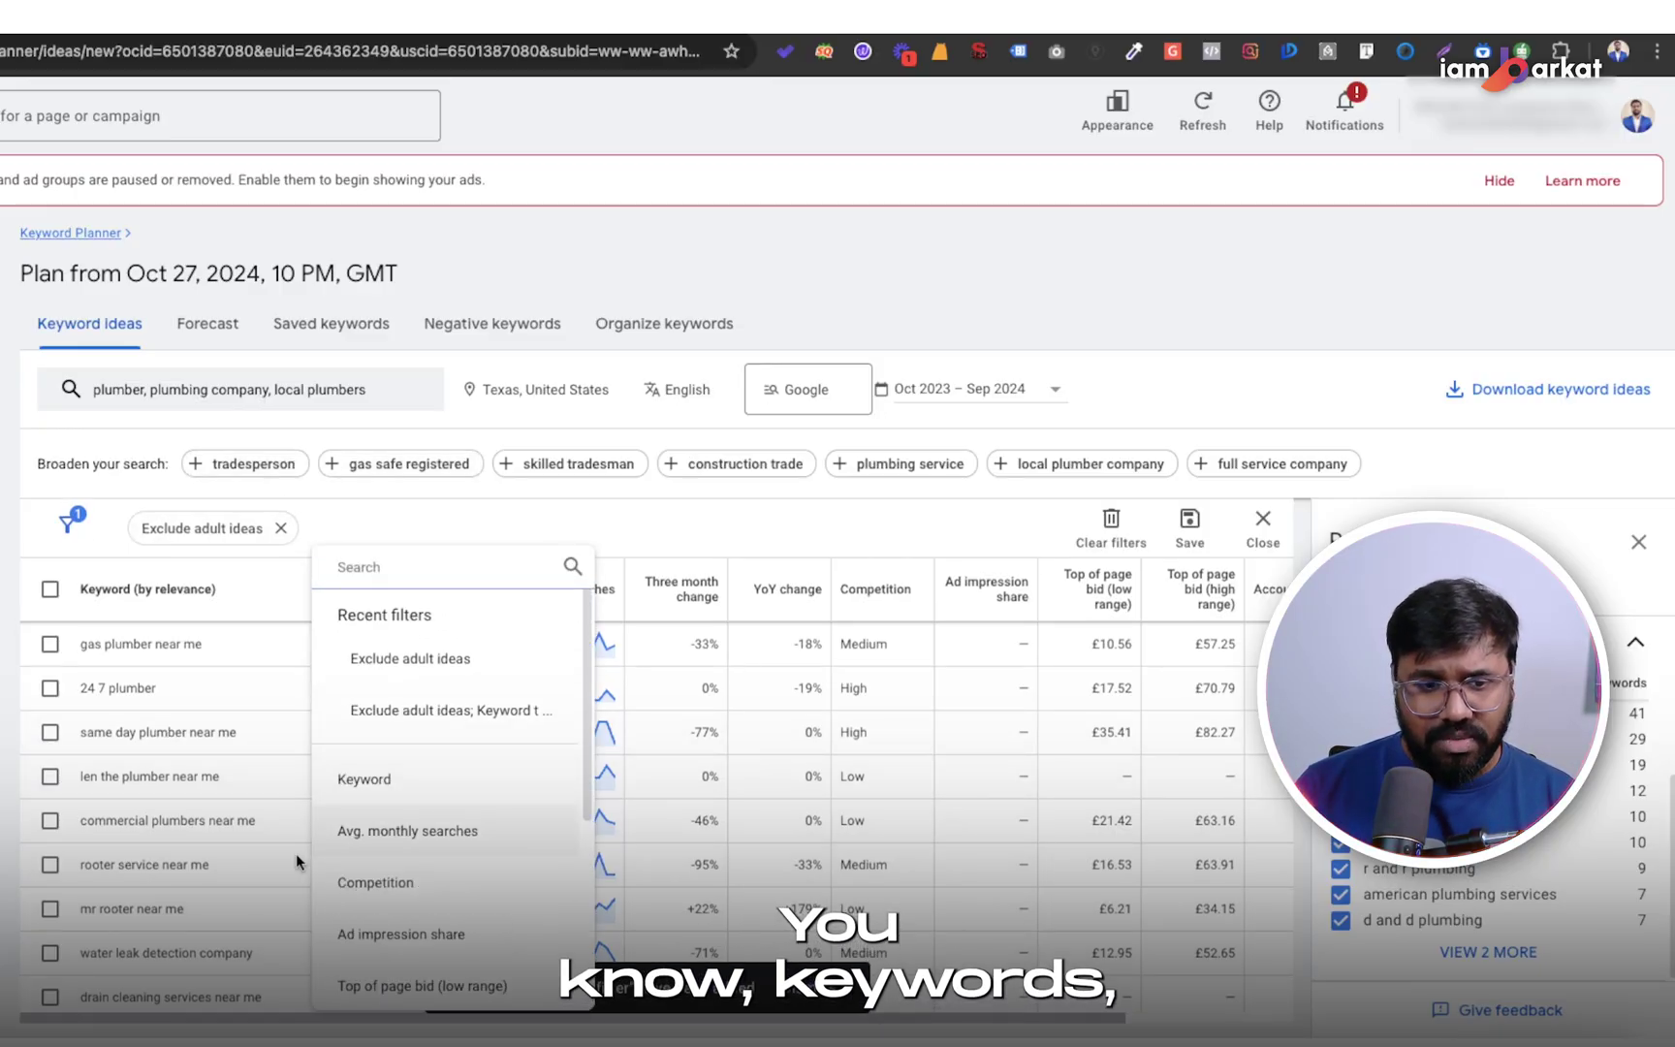
{"action": "left_click", "coordinate": [385, 785]}
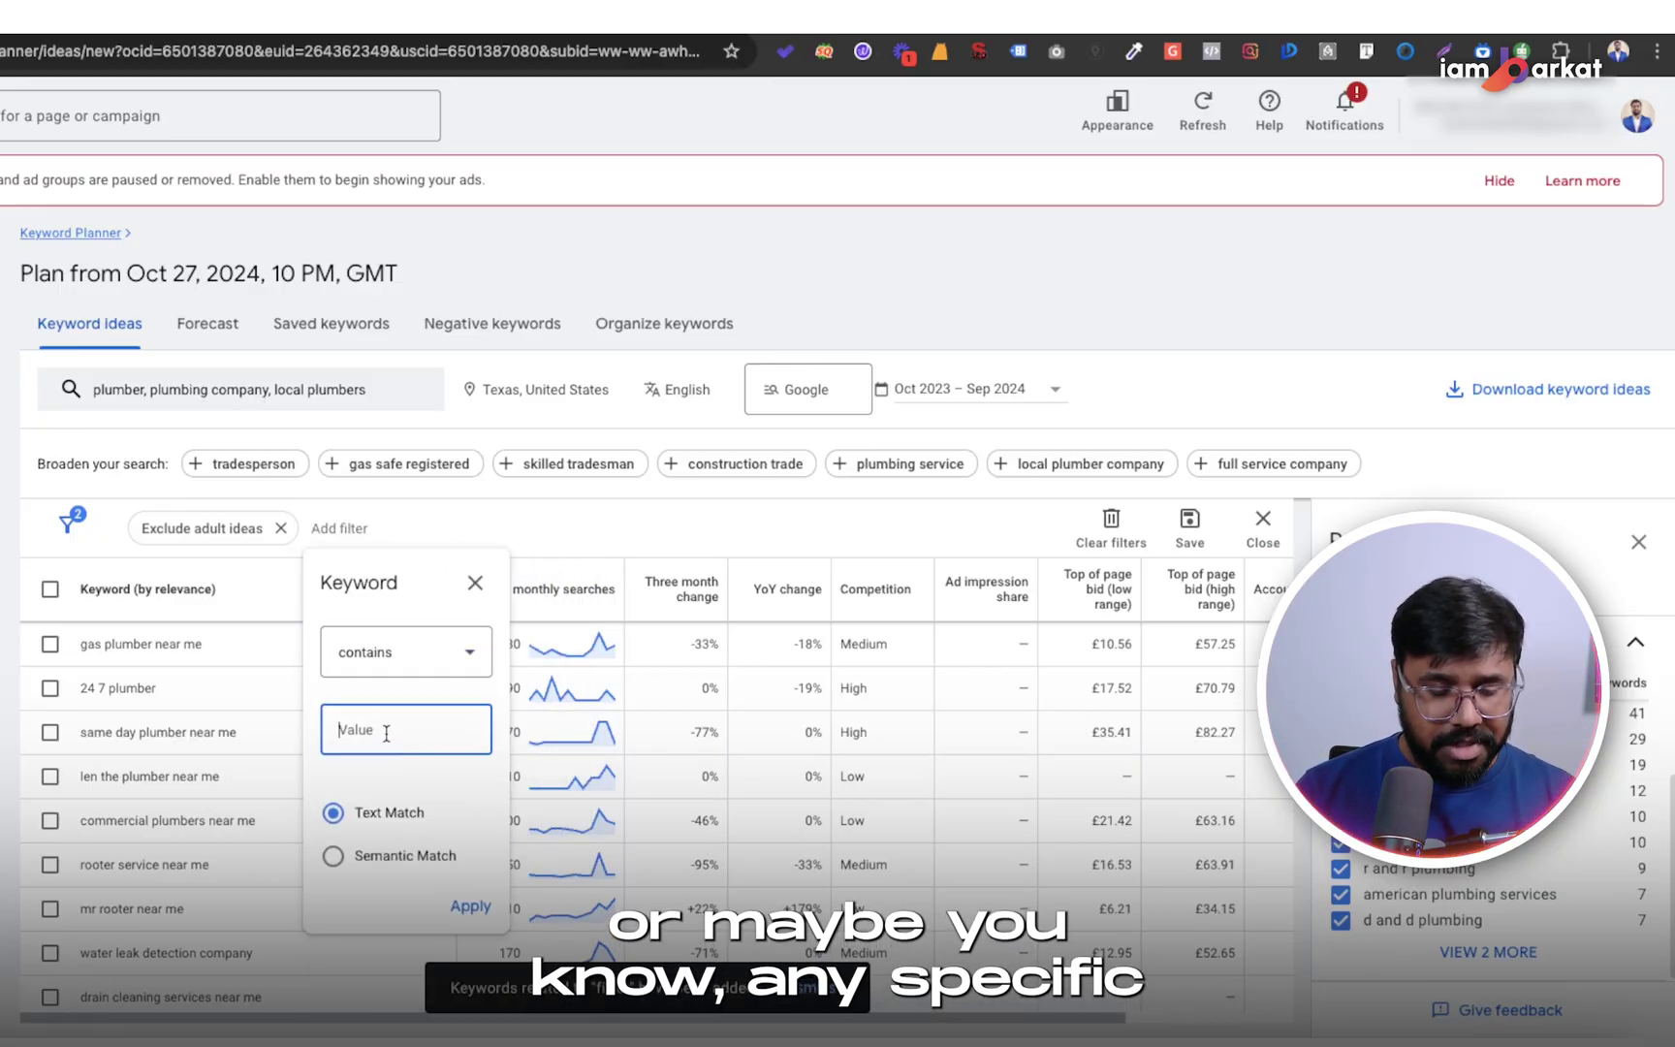
{"action": "type", "text": "plu"}
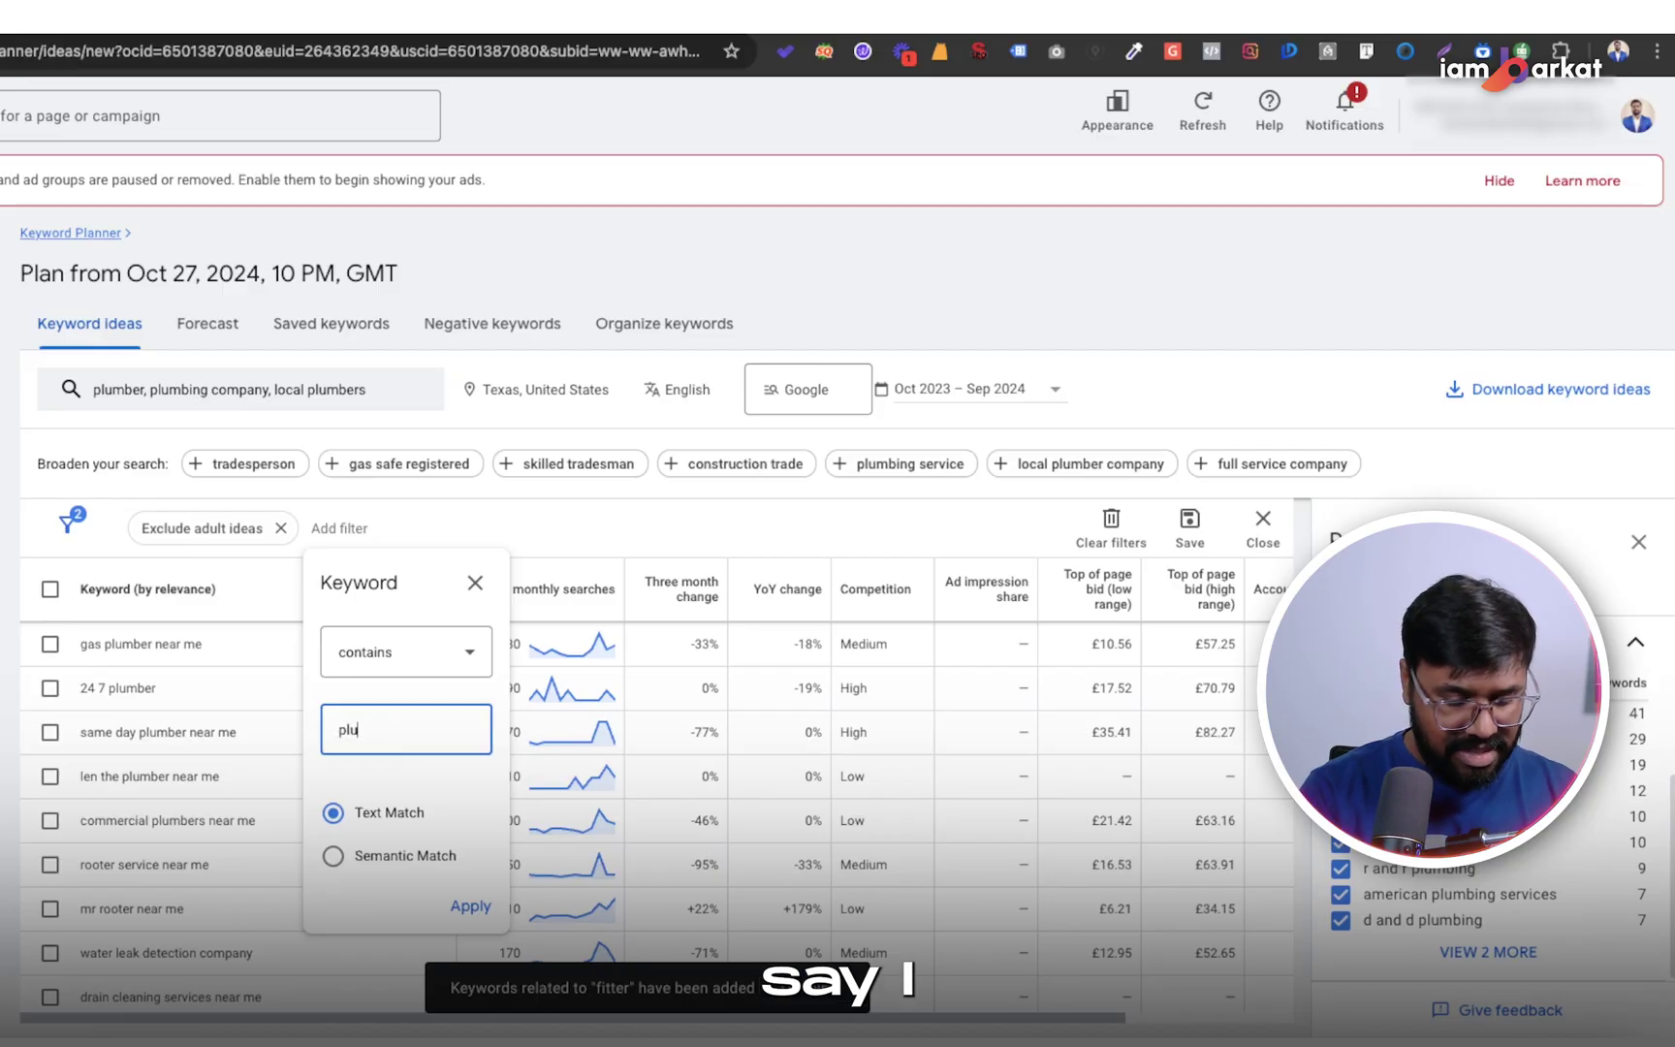
{"action": "type", "text": "mber"}
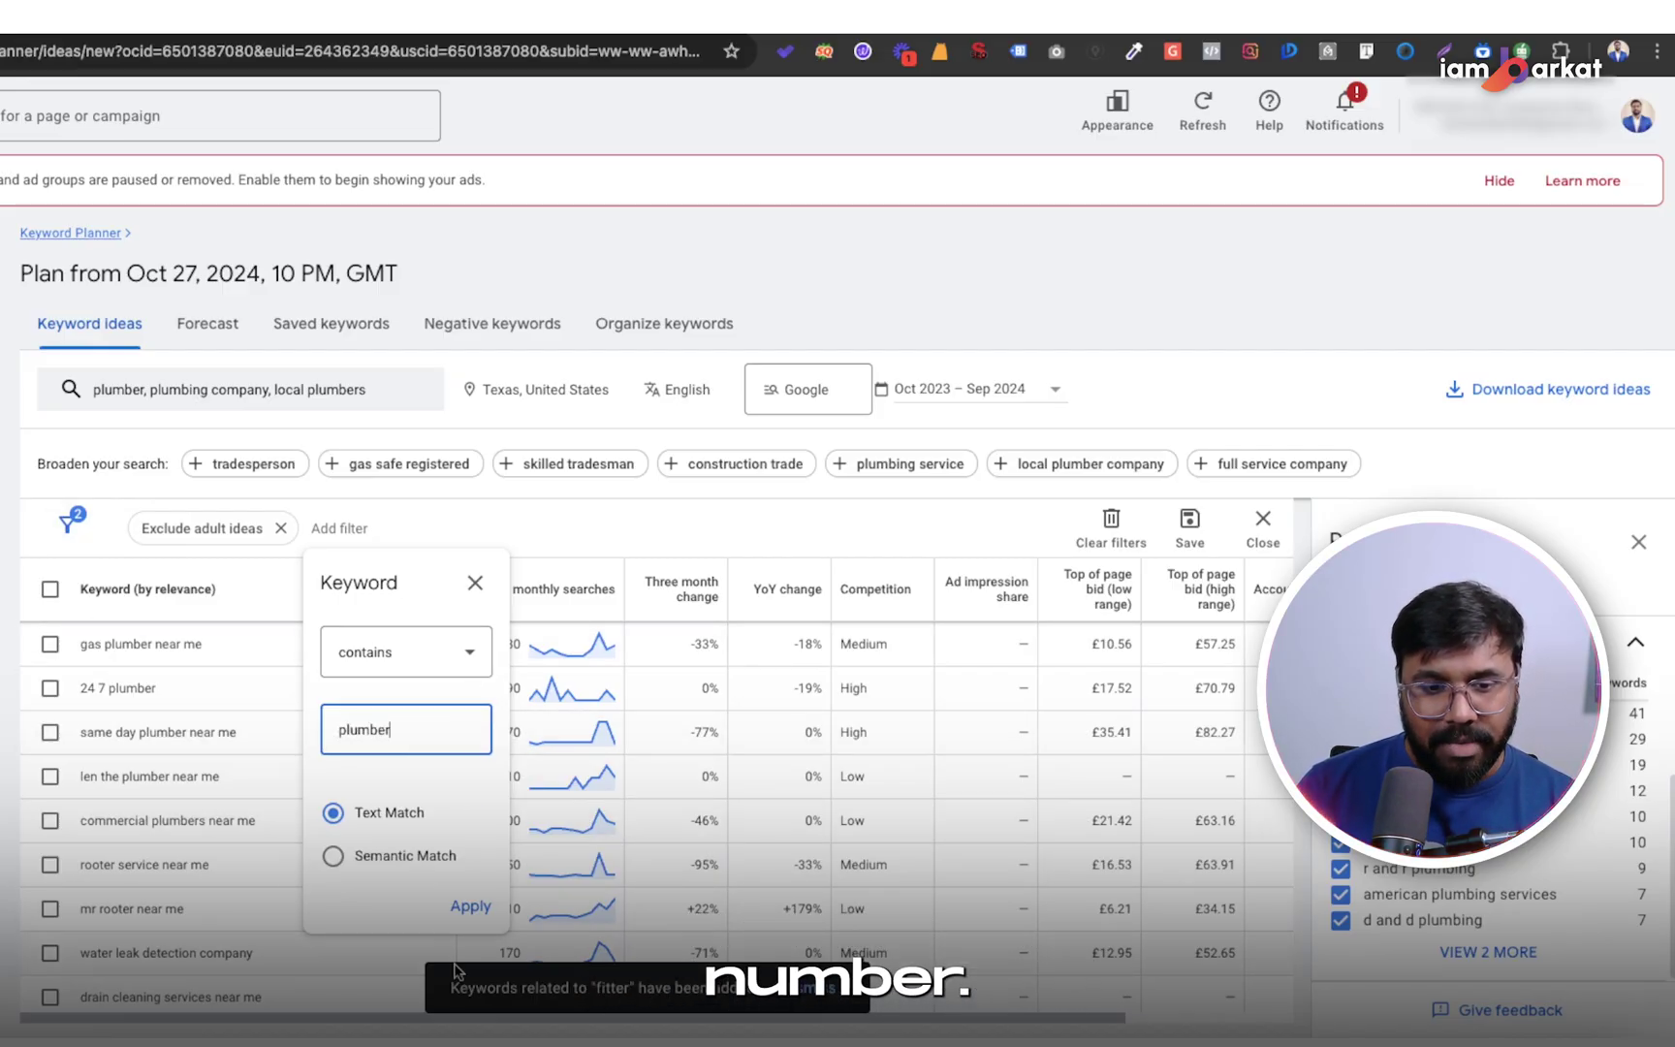
{"action": "left_click", "coordinate": [470, 908]}
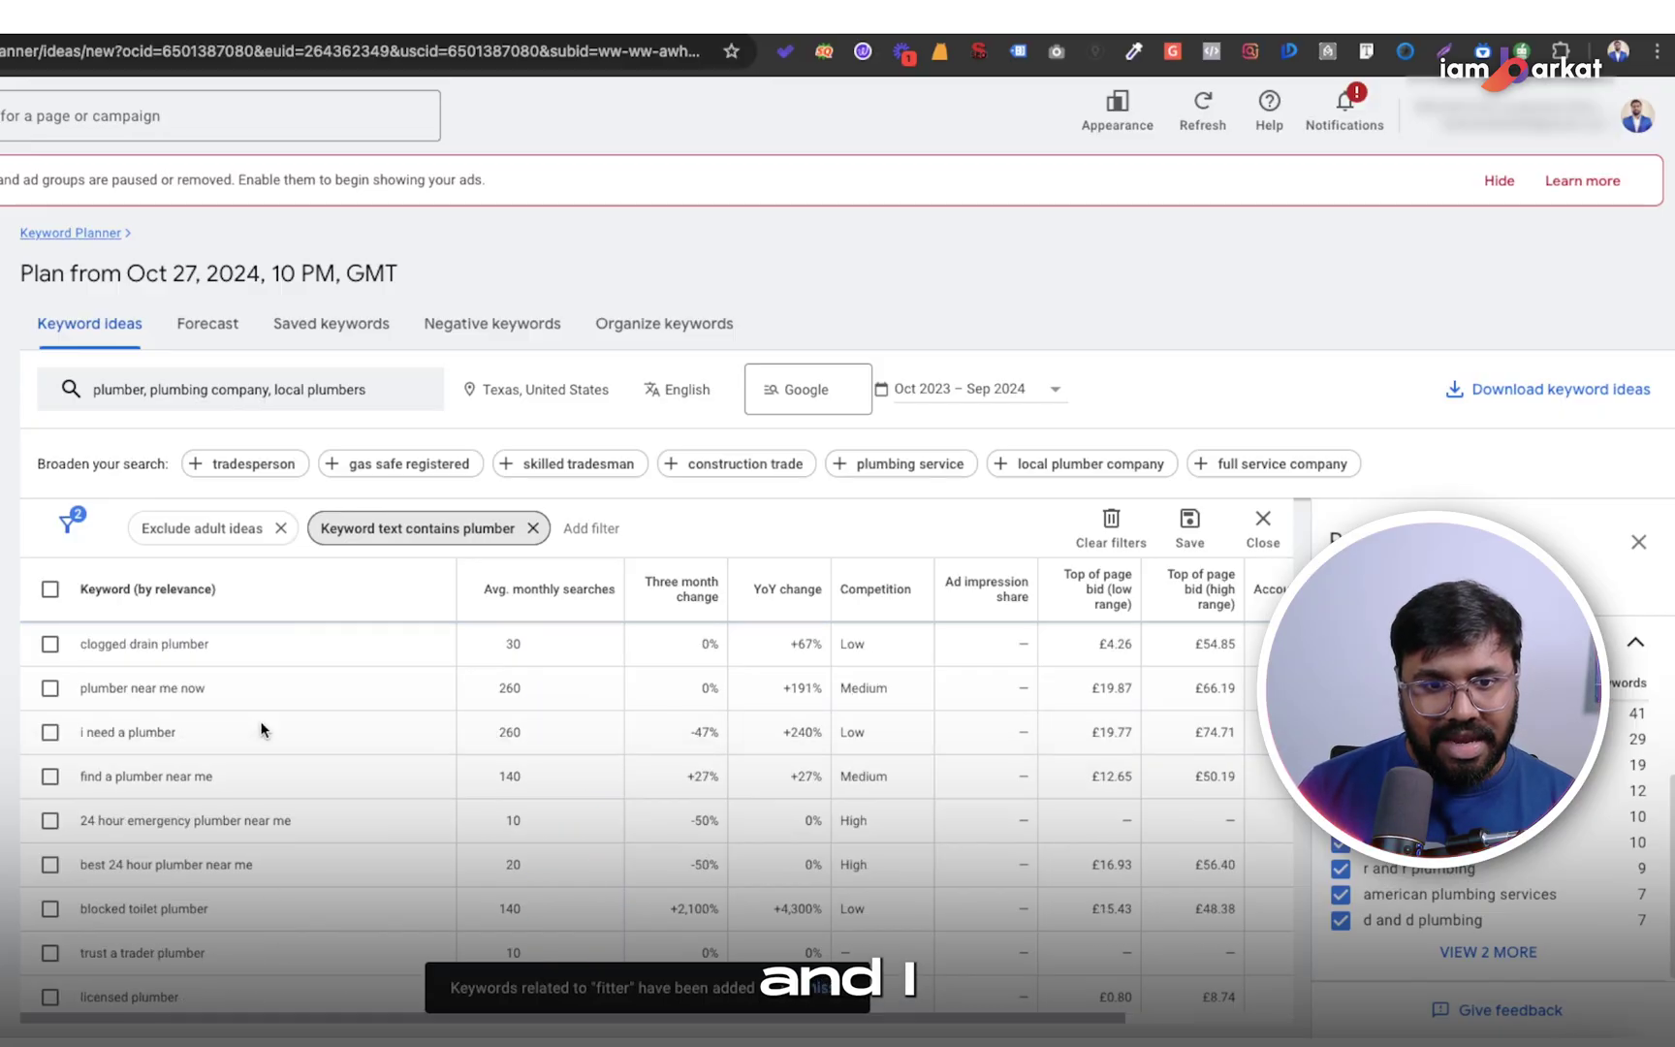
{"action": "scroll", "coordinate": [235, 795], "scroll_direction": "down", "scroll_amount": 10}
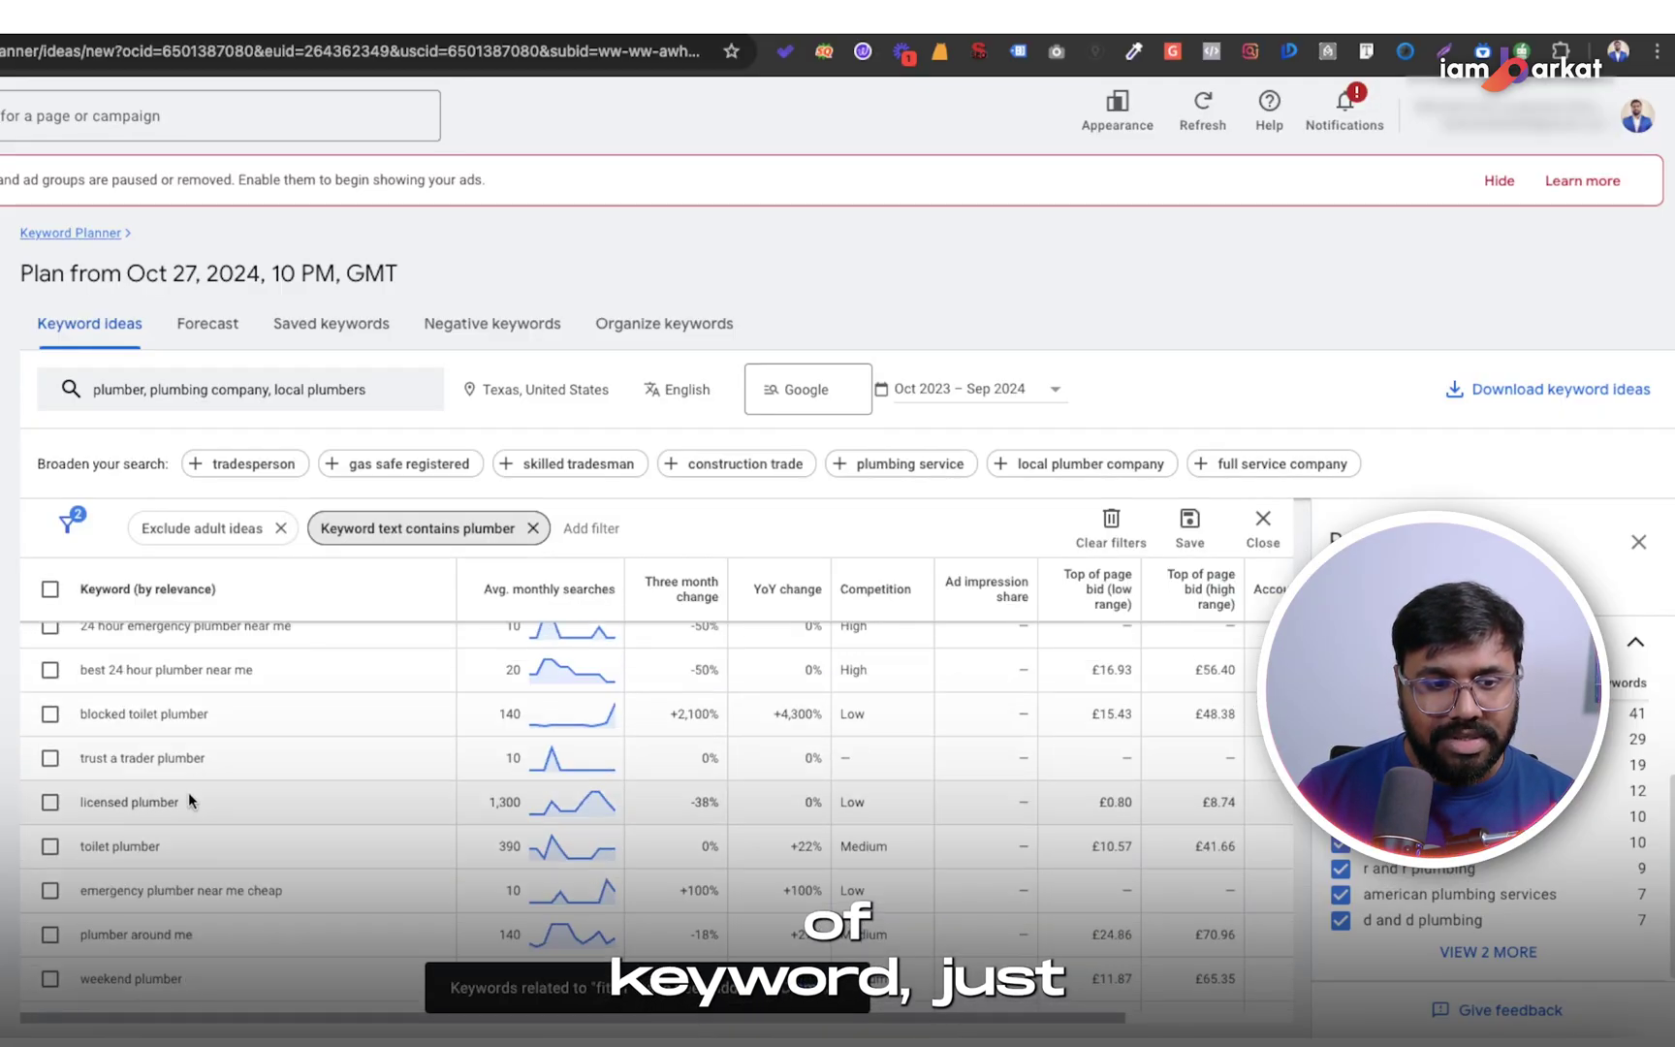
{"action": "left_click", "coordinate": [533, 529]}
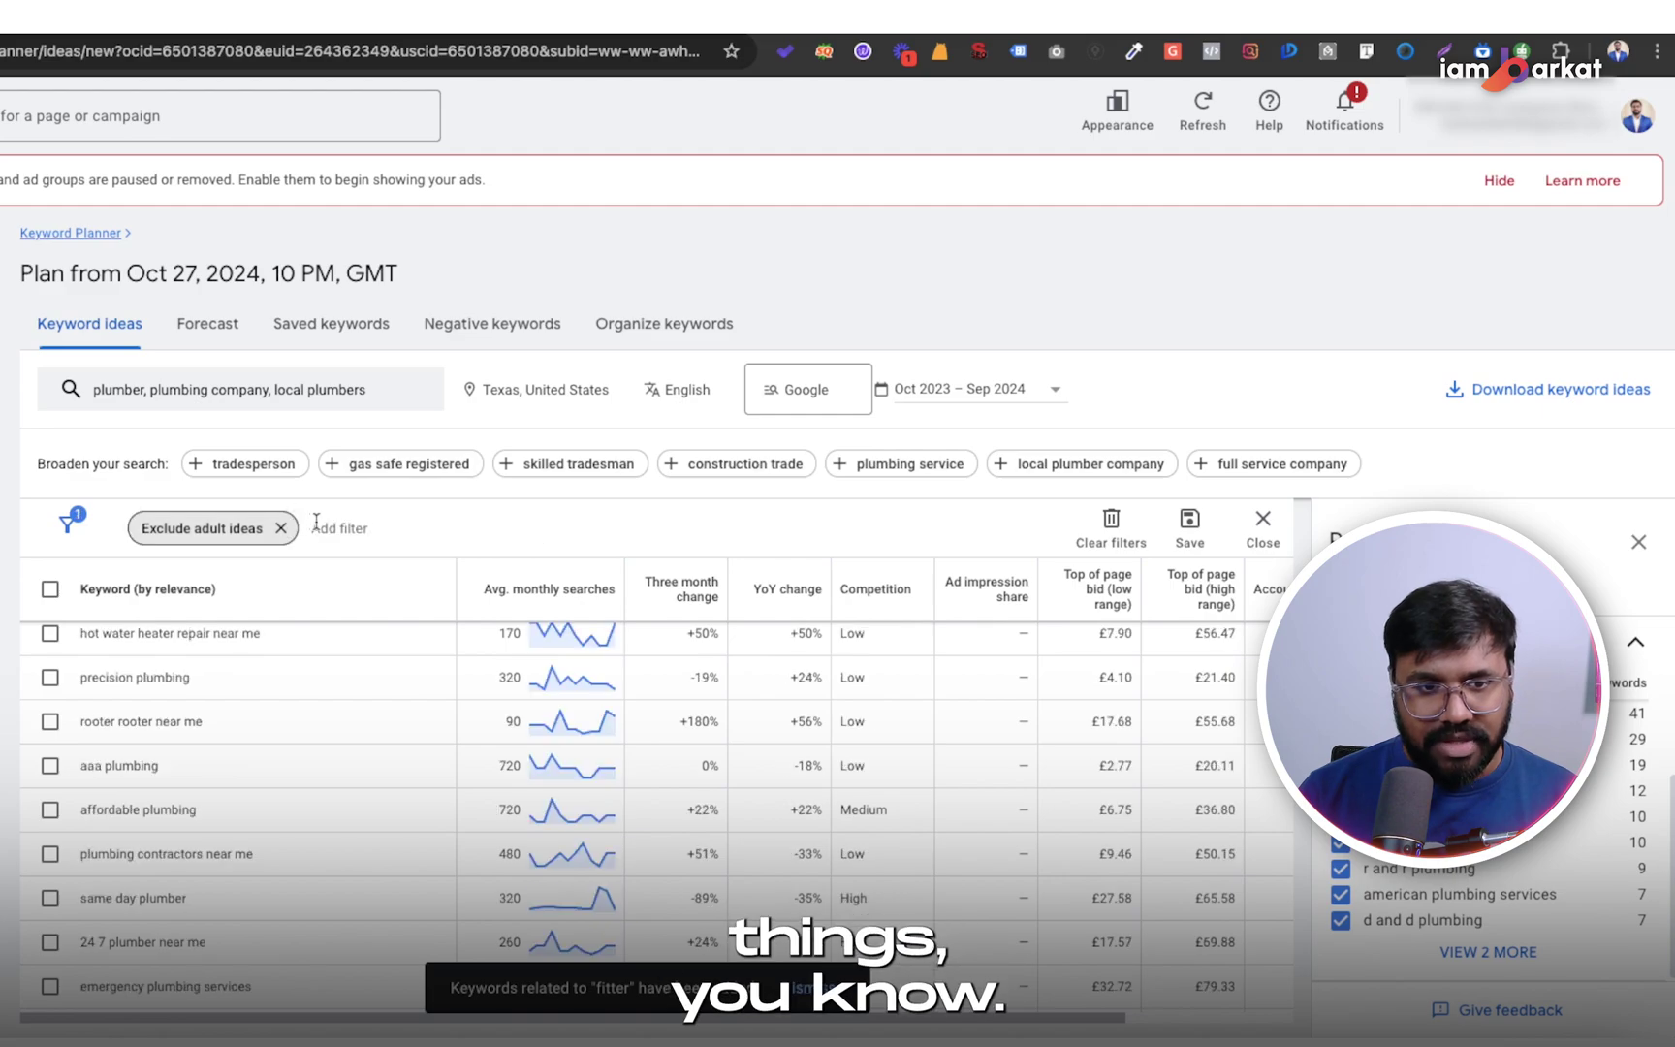
Look through the filter types offered for the keyword ideas, from average monthly searches to organic average position, without adding one
{"action": "left_click", "coordinate": [328, 528]}
{"action": "scroll", "coordinate": [438, 832], "scroll_direction": "down", "scroll_amount": 4}
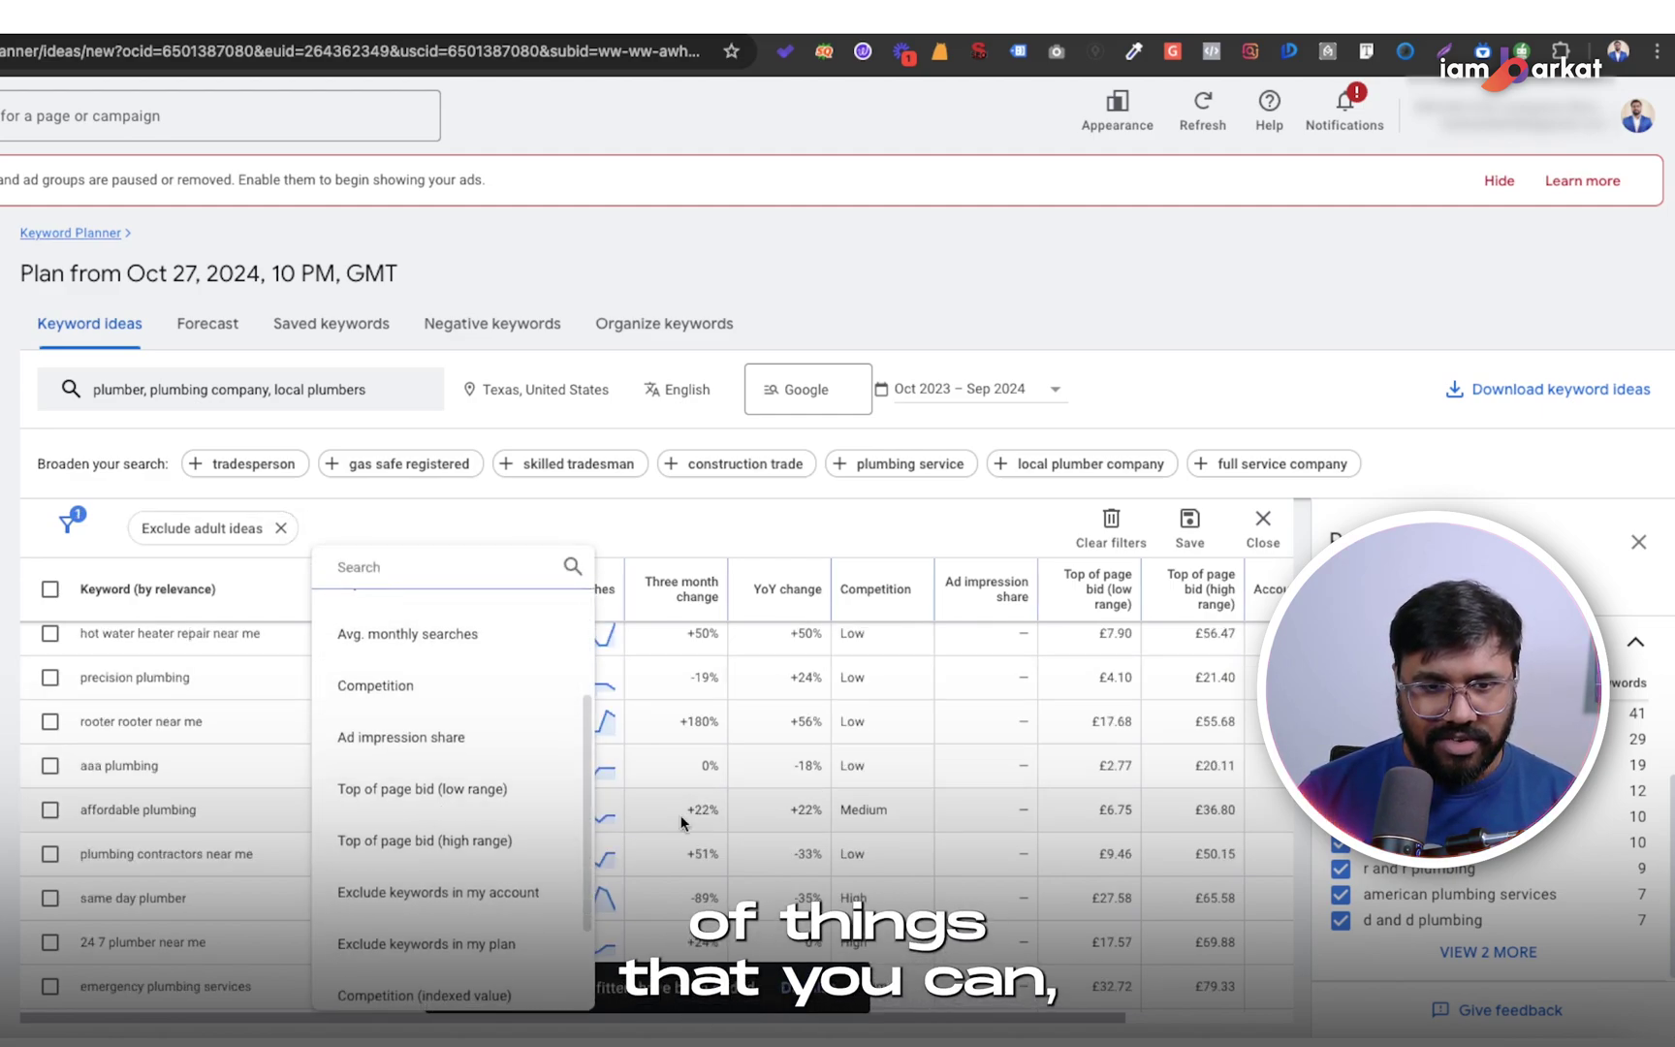
{"action": "scroll", "coordinate": [378, 785], "scroll_direction": "up", "scroll_amount": 1}
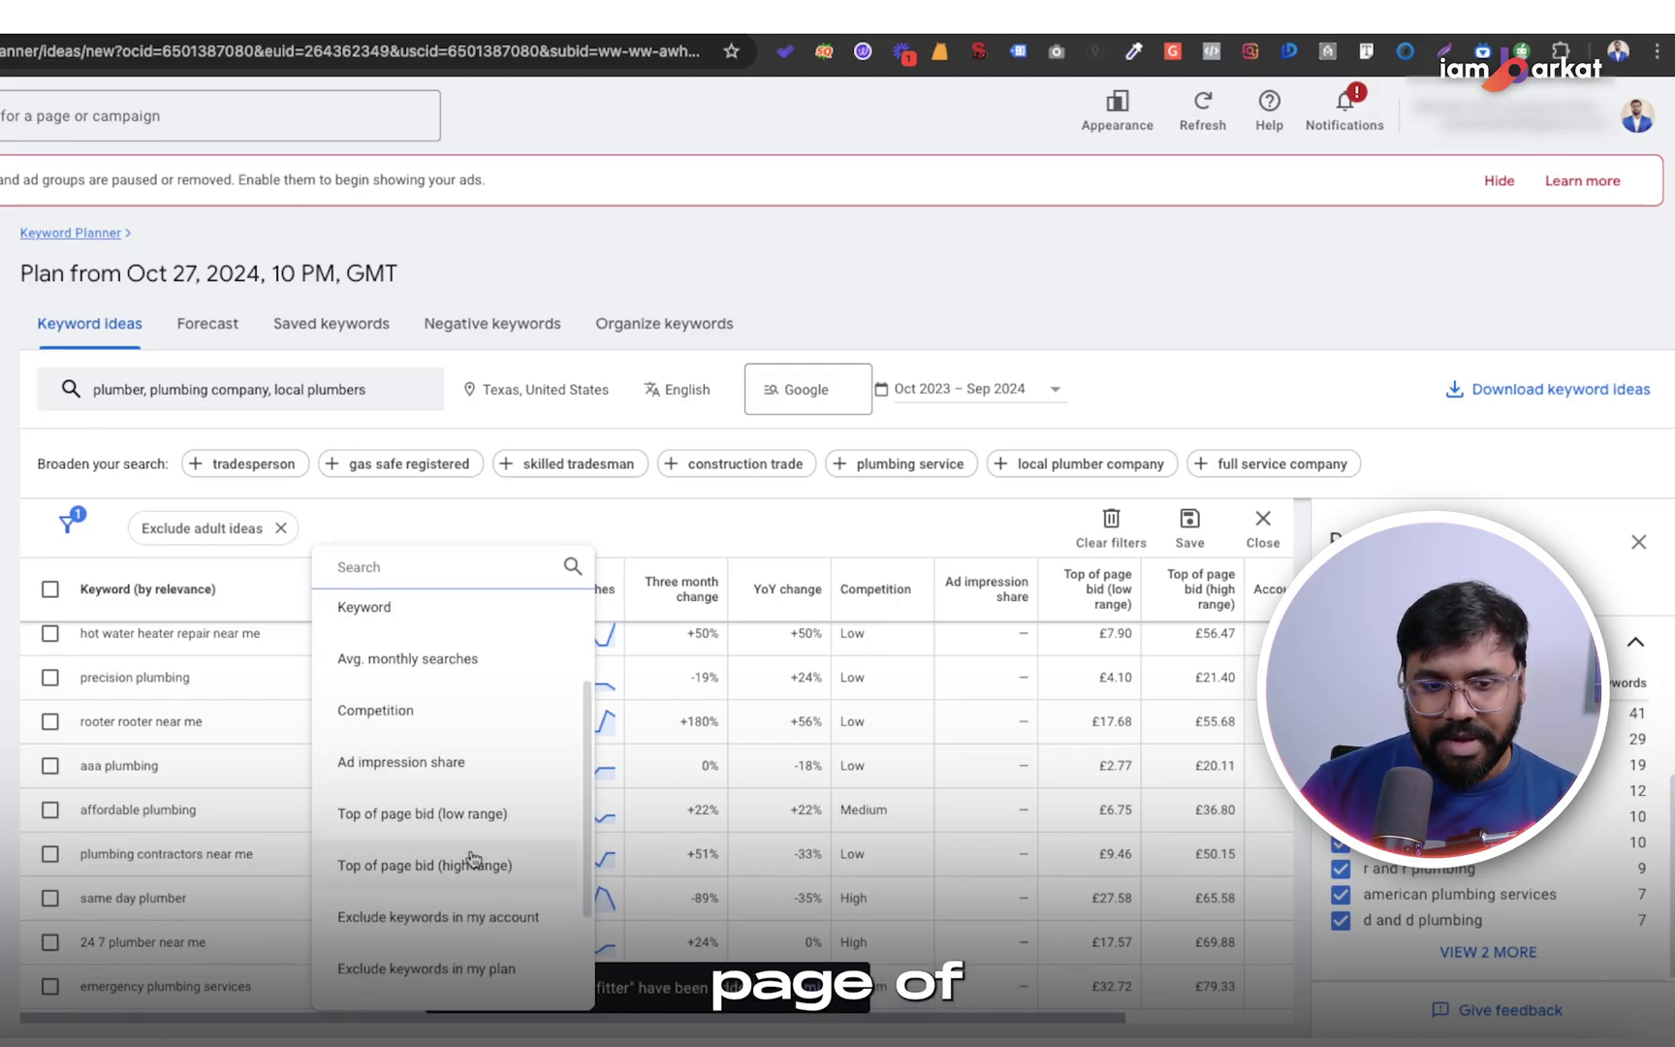
{"action": "scroll", "coordinate": [460, 872], "scroll_direction": "down", "scroll_amount": 3}
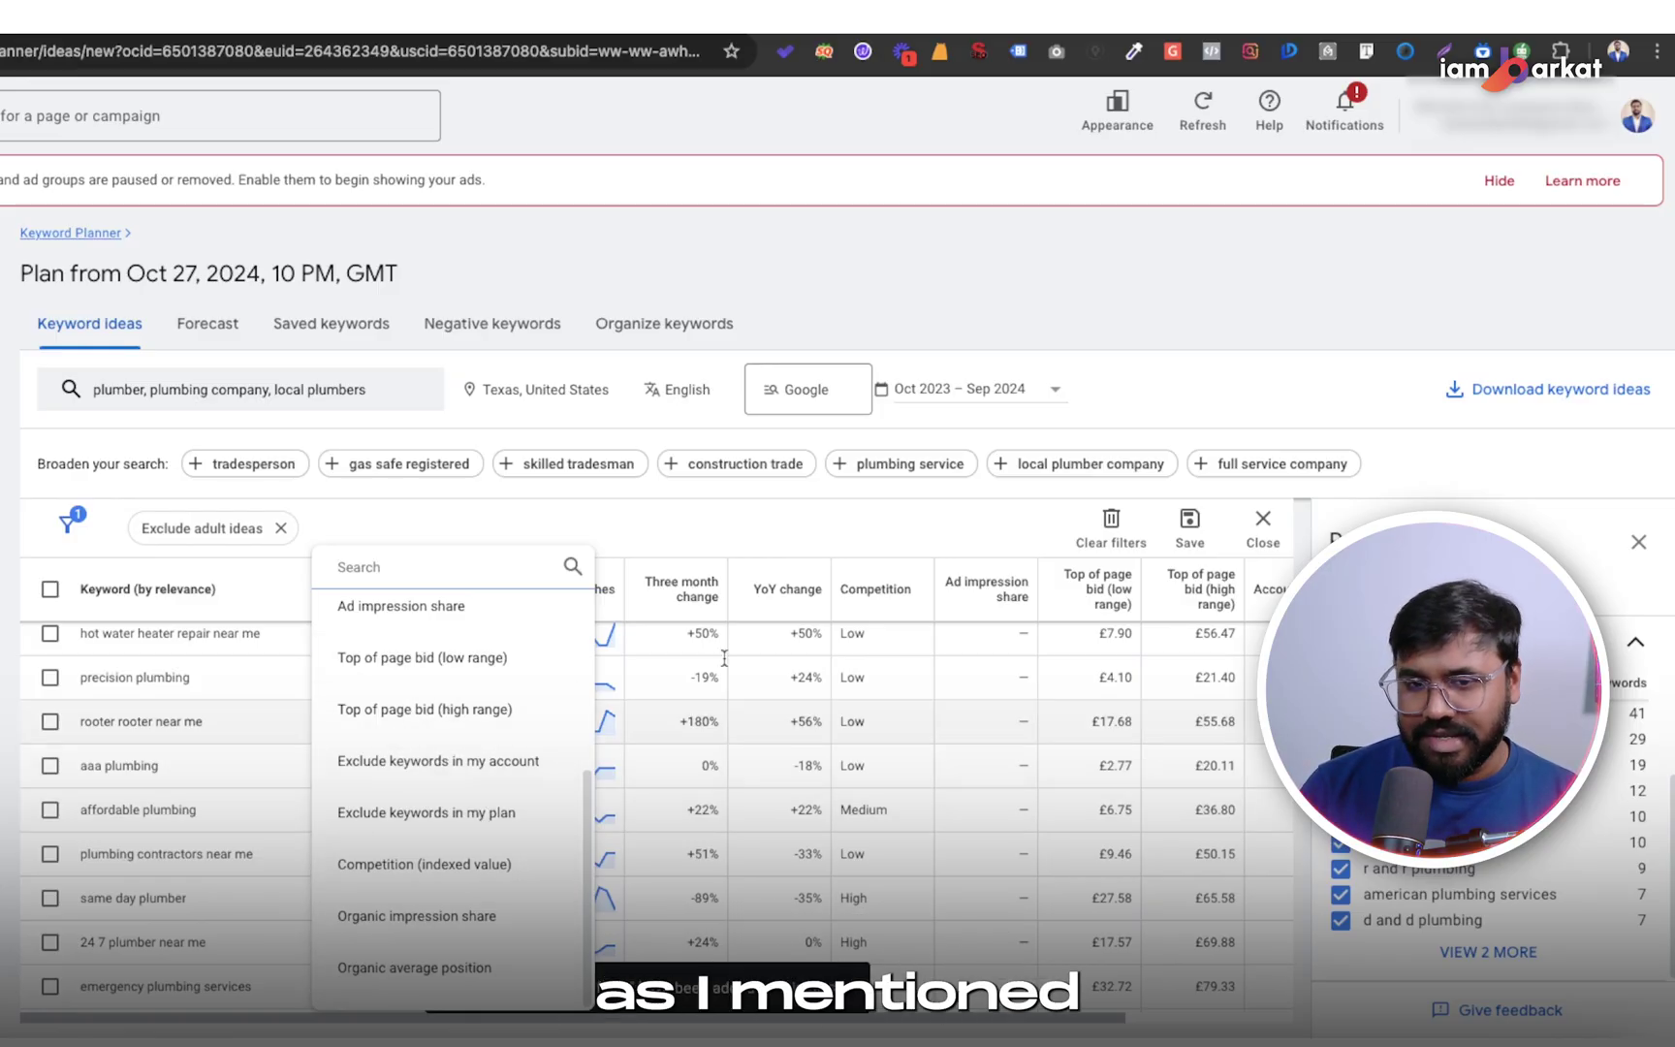
{"action": "left_click", "coordinate": [782, 496]}
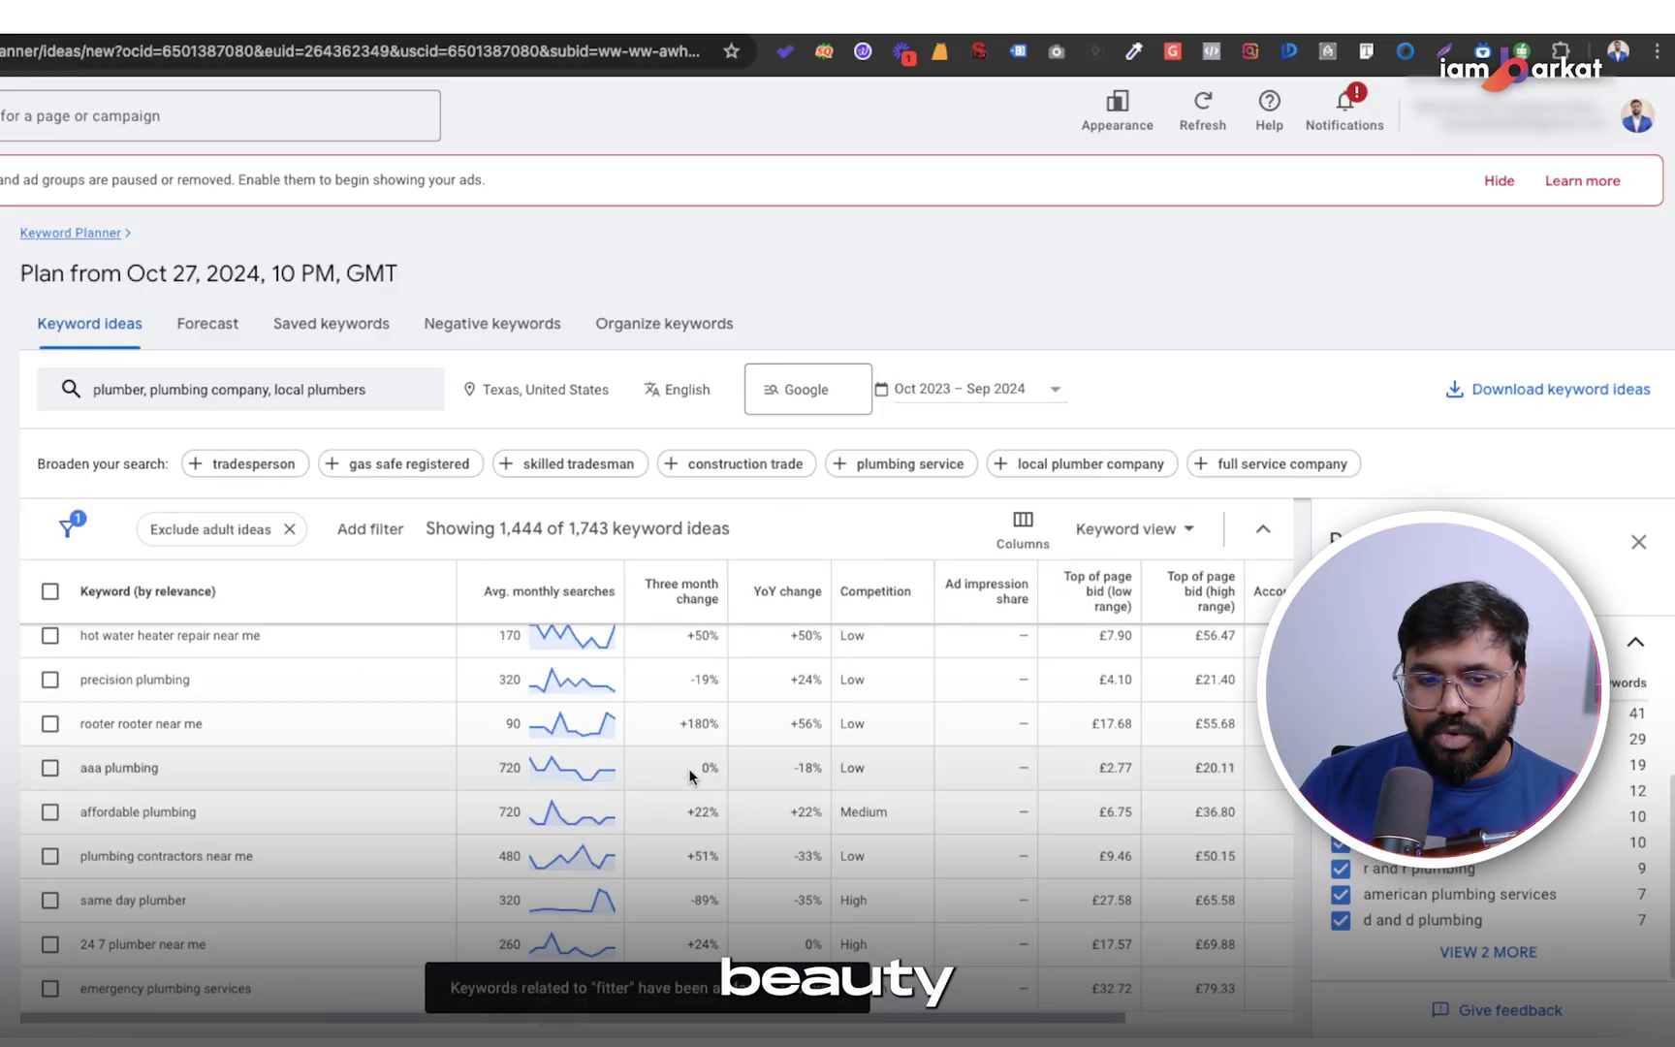
Review the search trend chart and keyword idea metrics, and look through the refinement groups for irrelevant keywords
{"action": "scroll", "coordinate": [712, 775], "scroll_direction": "up", "scroll_amount": 5}
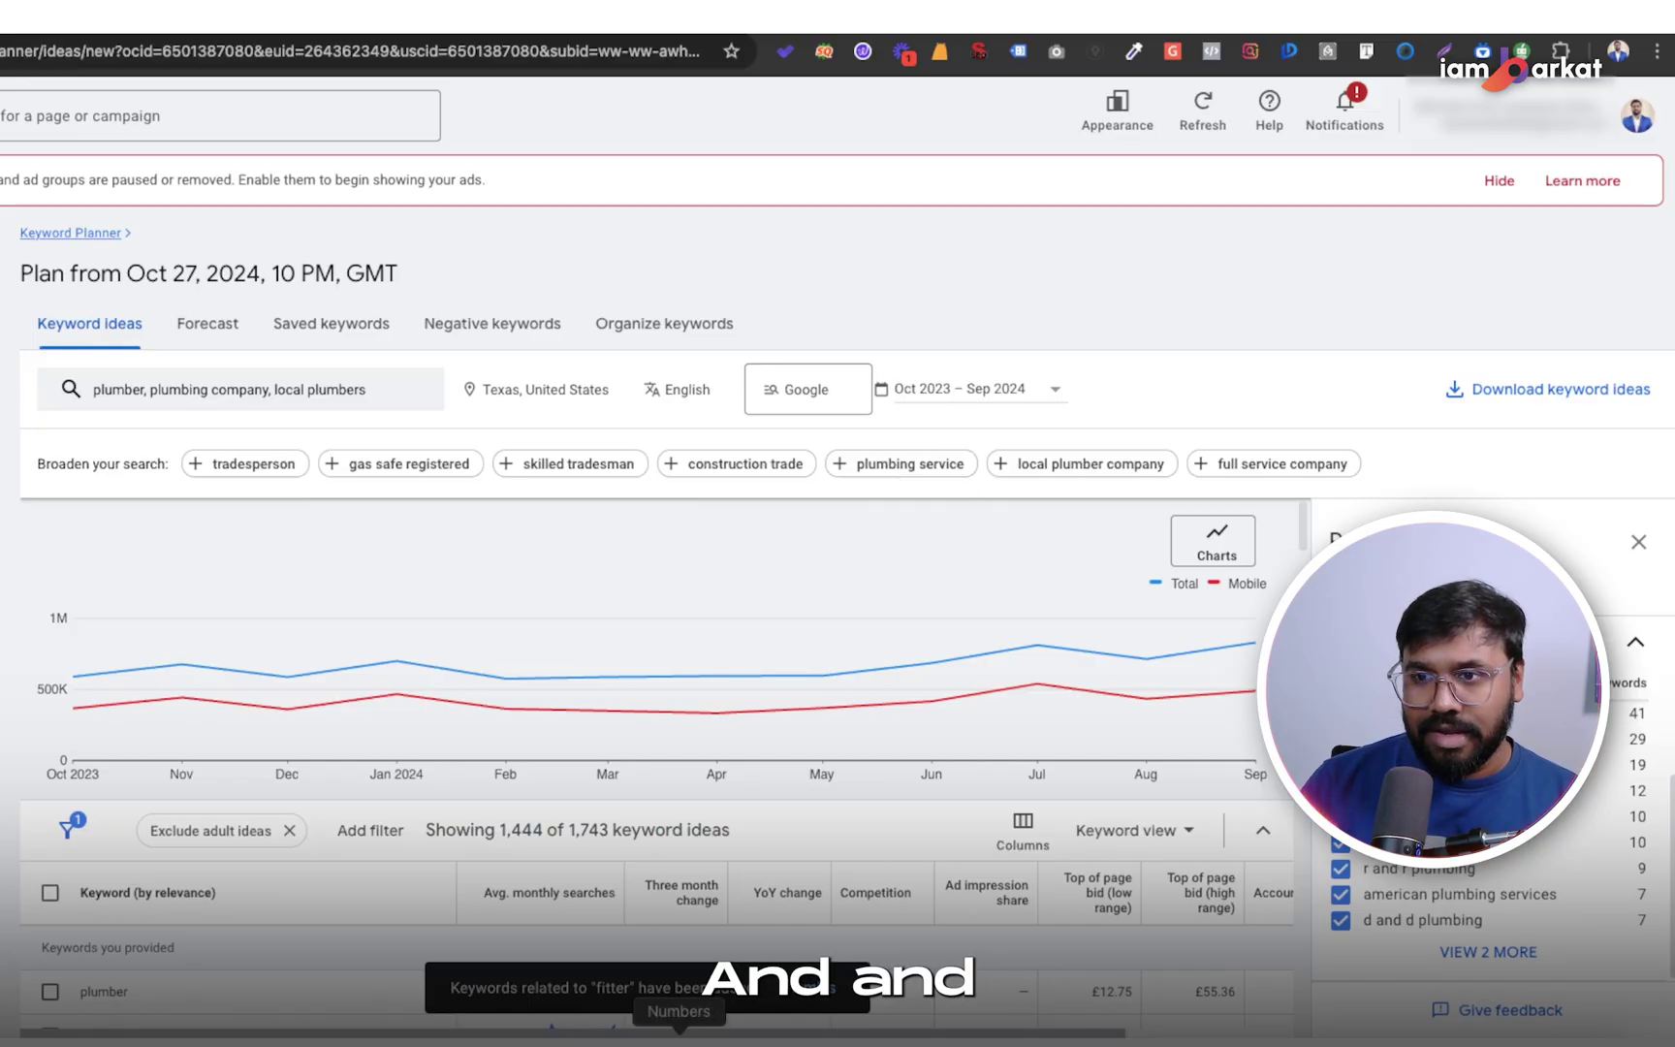
{"action": "scroll", "coordinate": [884, 780], "scroll_direction": "down", "scroll_amount": 2}
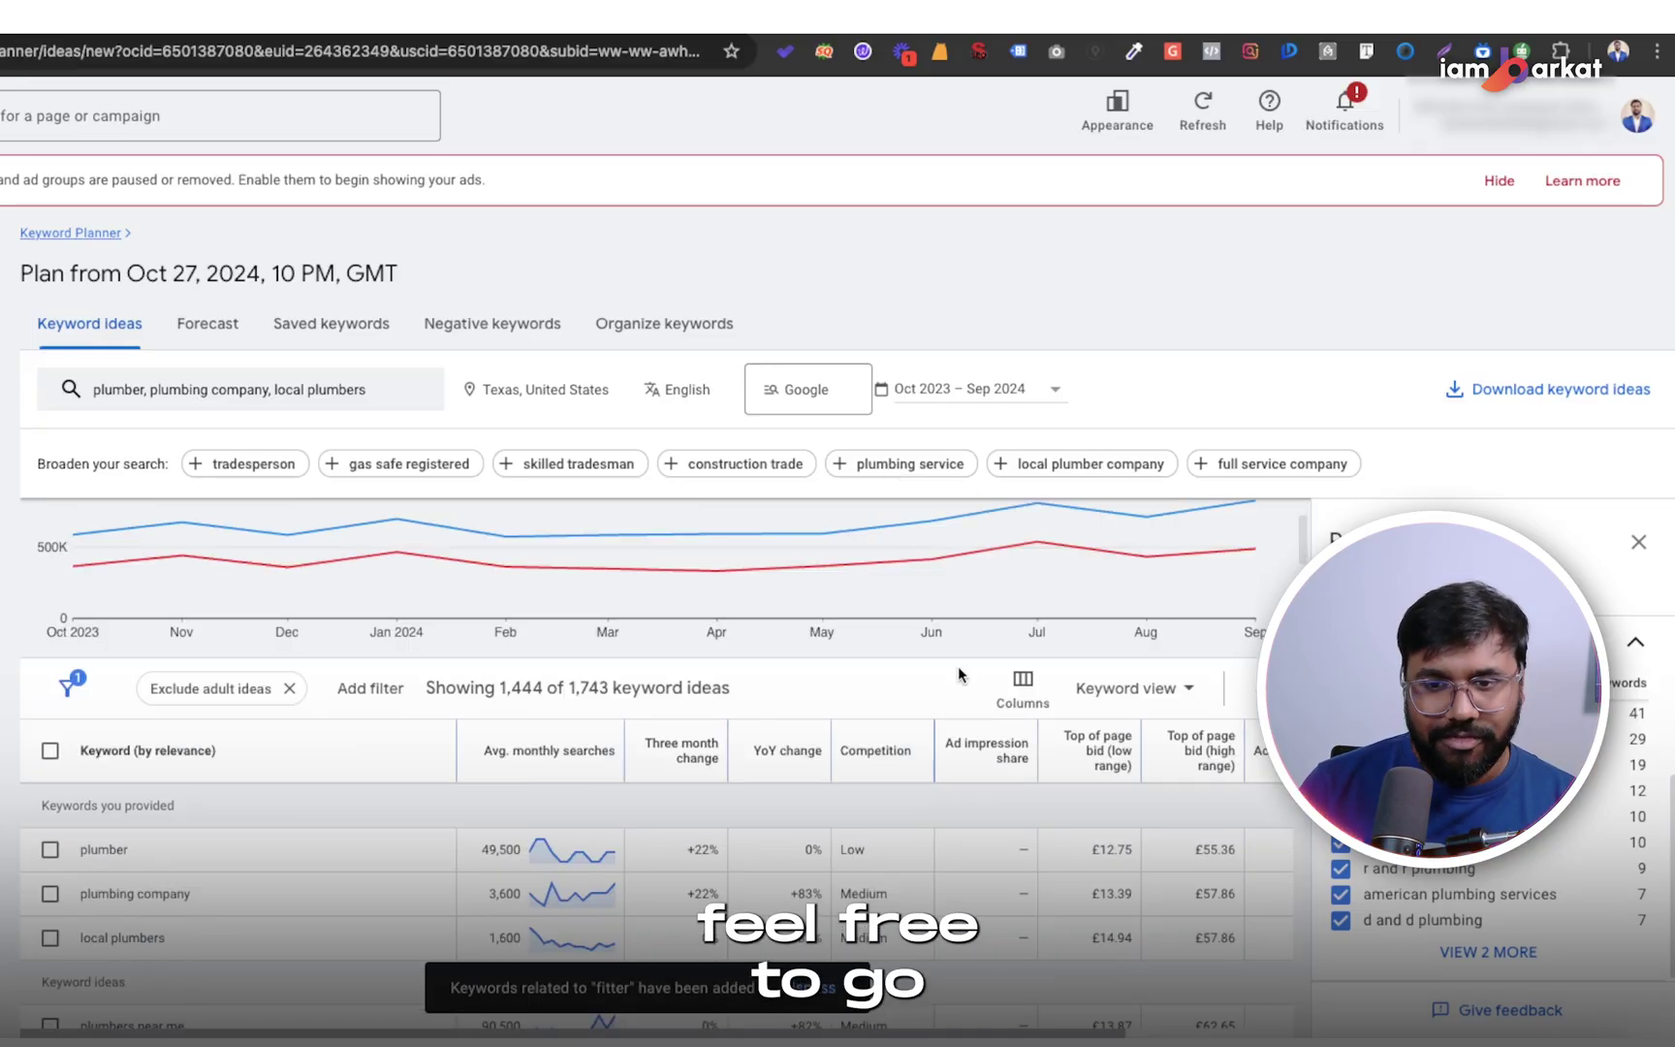
{"action": "scroll", "coordinate": [957, 666], "scroll_direction": "down", "scroll_amount": 5}
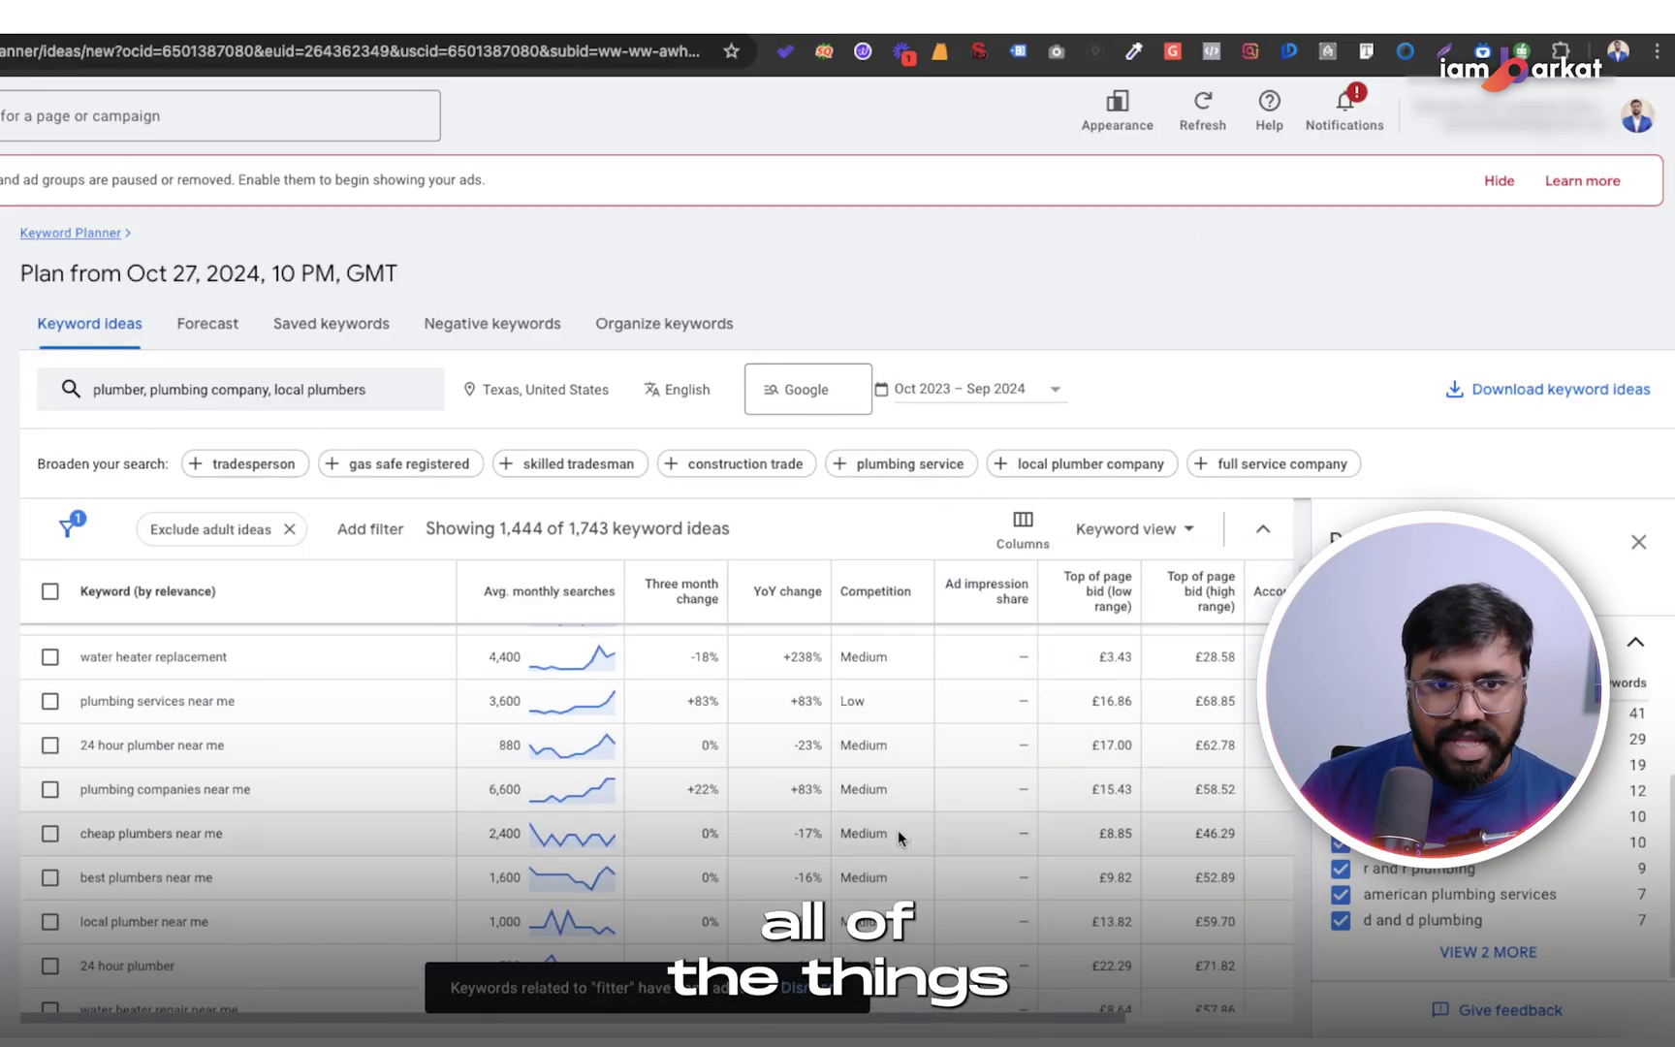
{"action": "scroll", "coordinate": [860, 662], "scroll_direction": "down", "scroll_amount": 2}
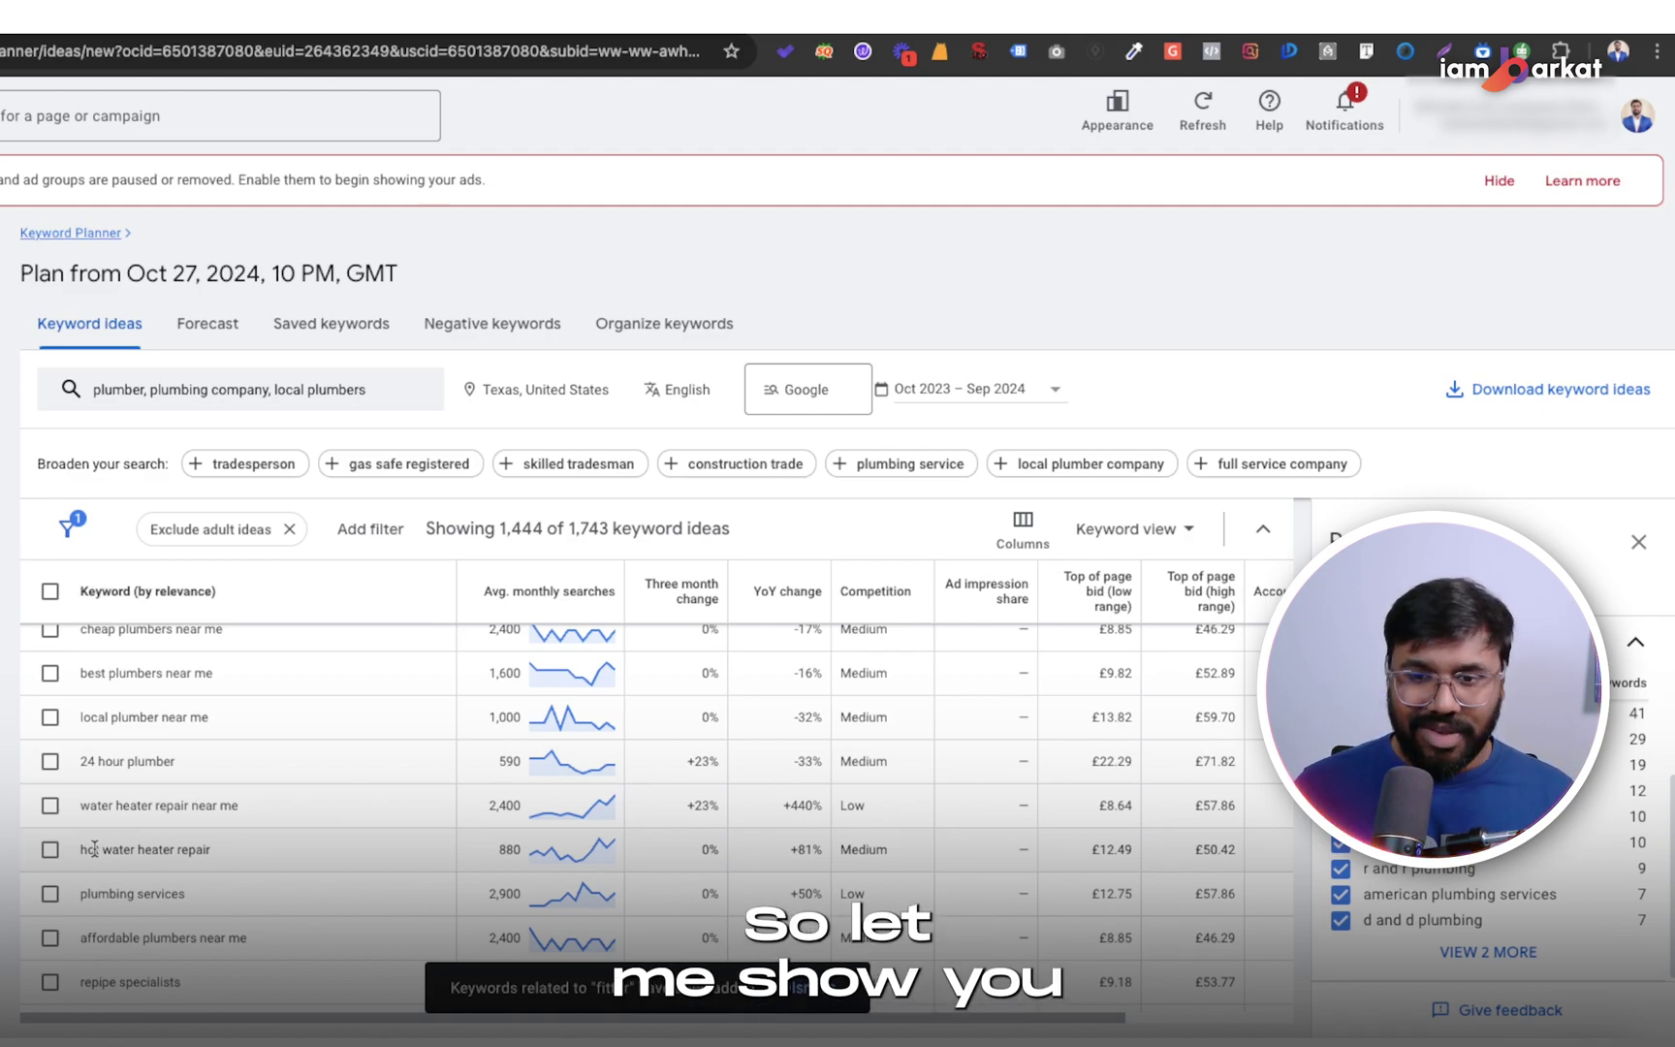
{"action": "scroll", "coordinate": [1493, 920], "scroll_direction": "down", "scroll_amount": 3}
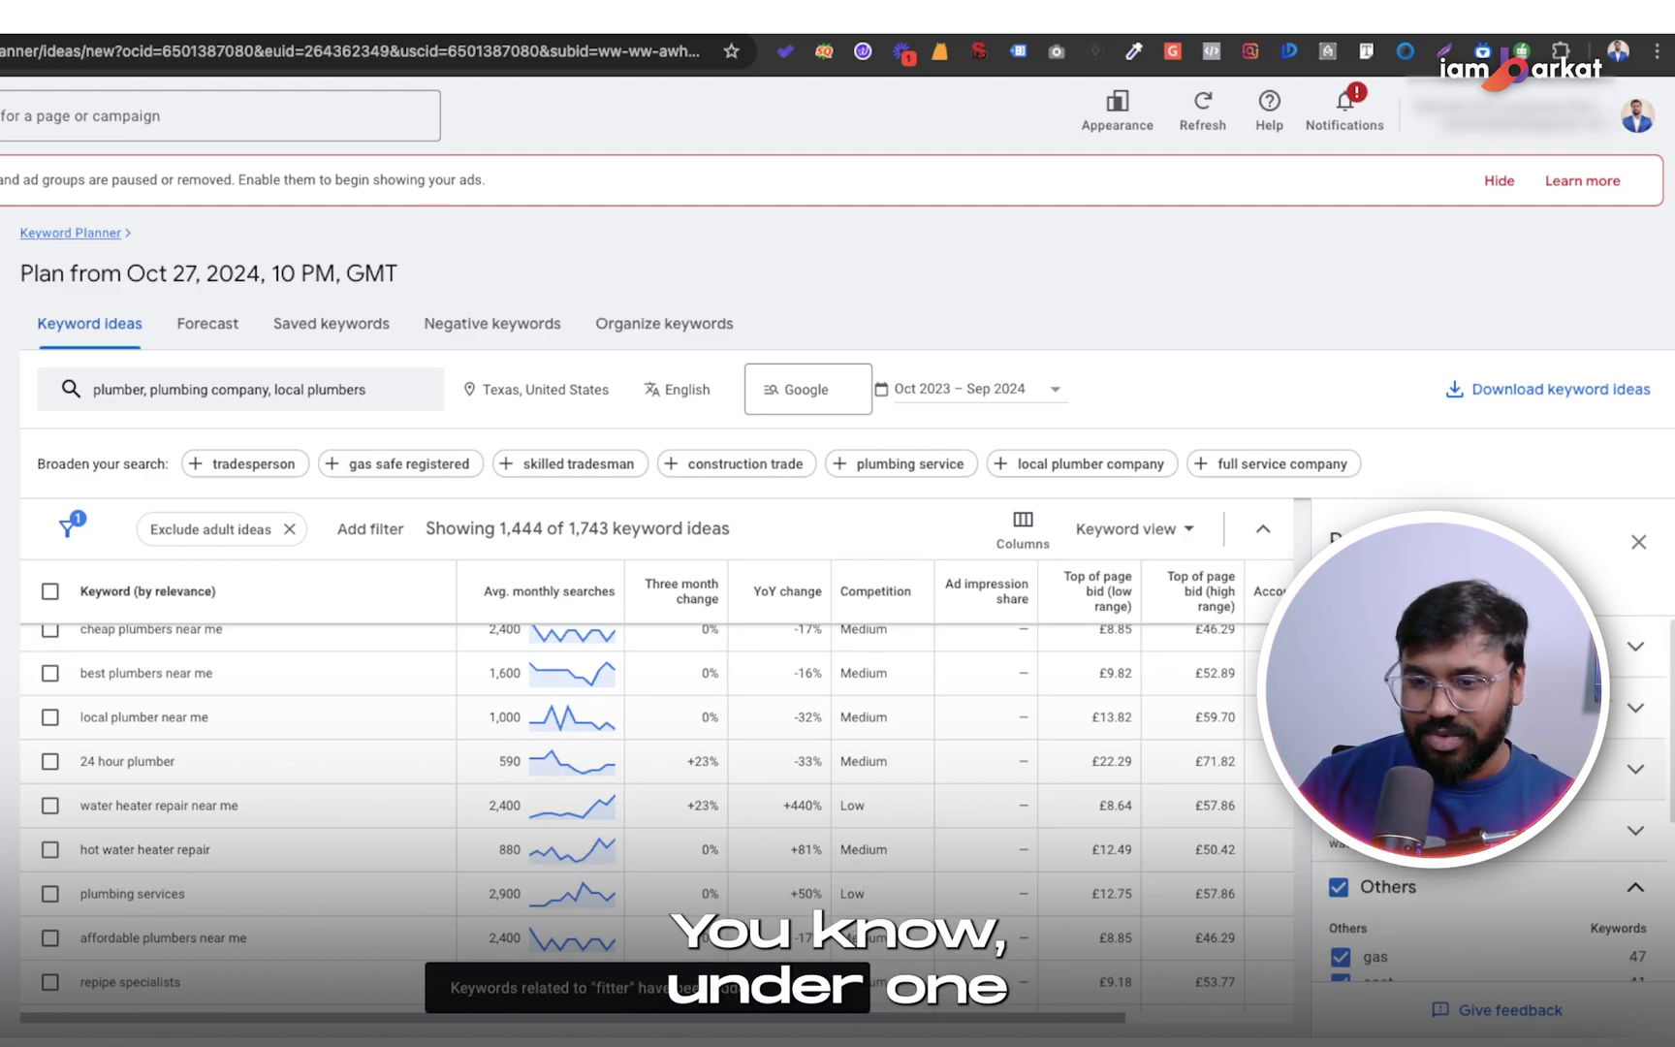
{"action": "scroll", "coordinate": [1493, 920], "scroll_direction": "up", "scroll_amount": 2}
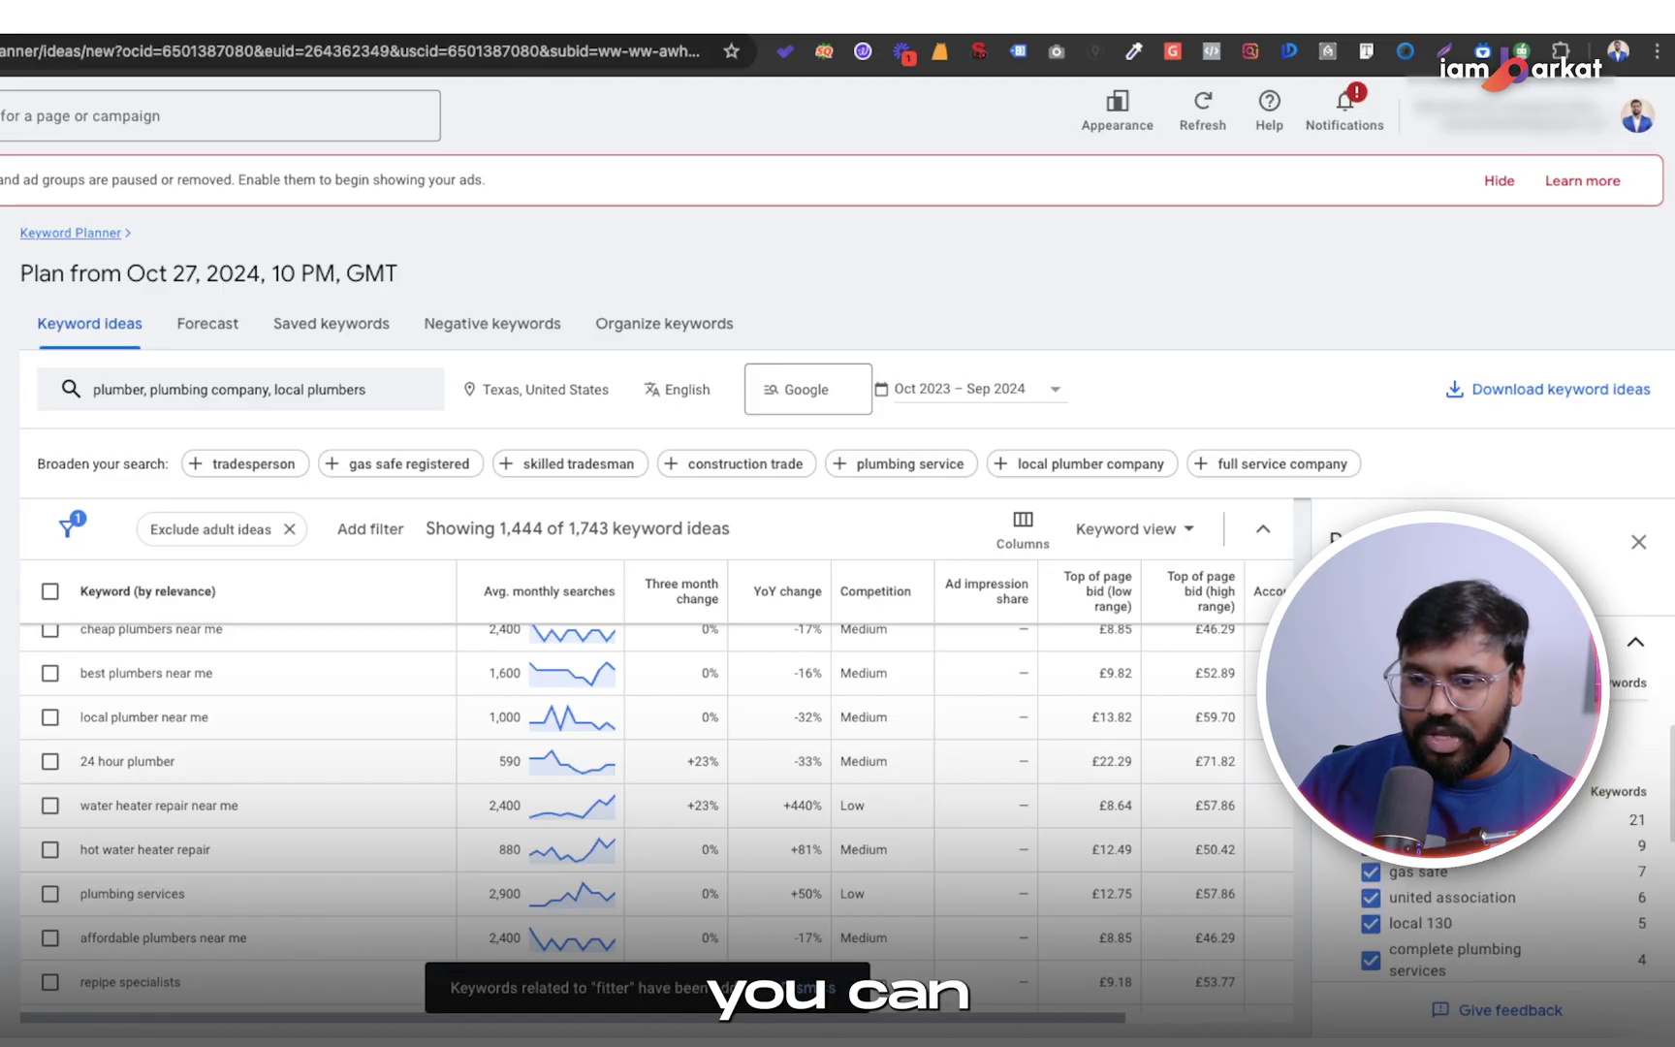
{"action": "scroll", "coordinate": [1492, 921], "scroll_direction": "down", "scroll_amount": 2}
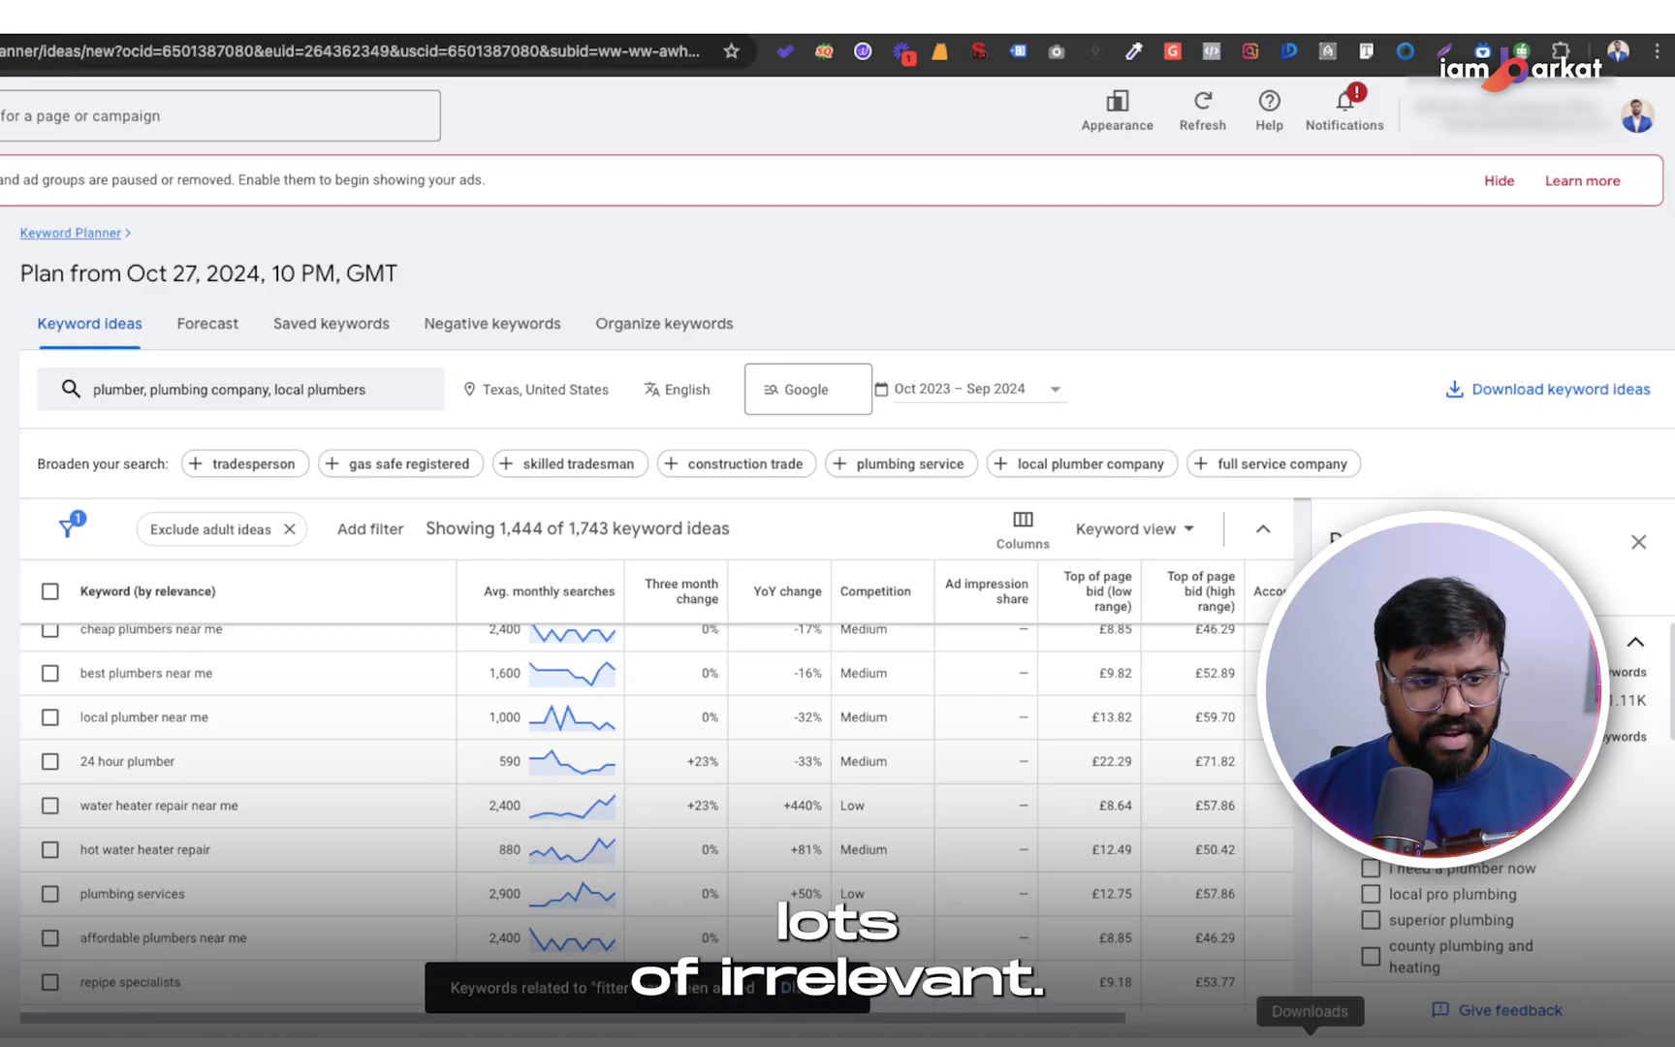
{"action": "scroll", "coordinate": [334, 727], "scroll_direction": "down", "scroll_amount": 1}
{"action": "scroll", "coordinate": [333, 722], "scroll_direction": "down", "scroll_amount": 5}
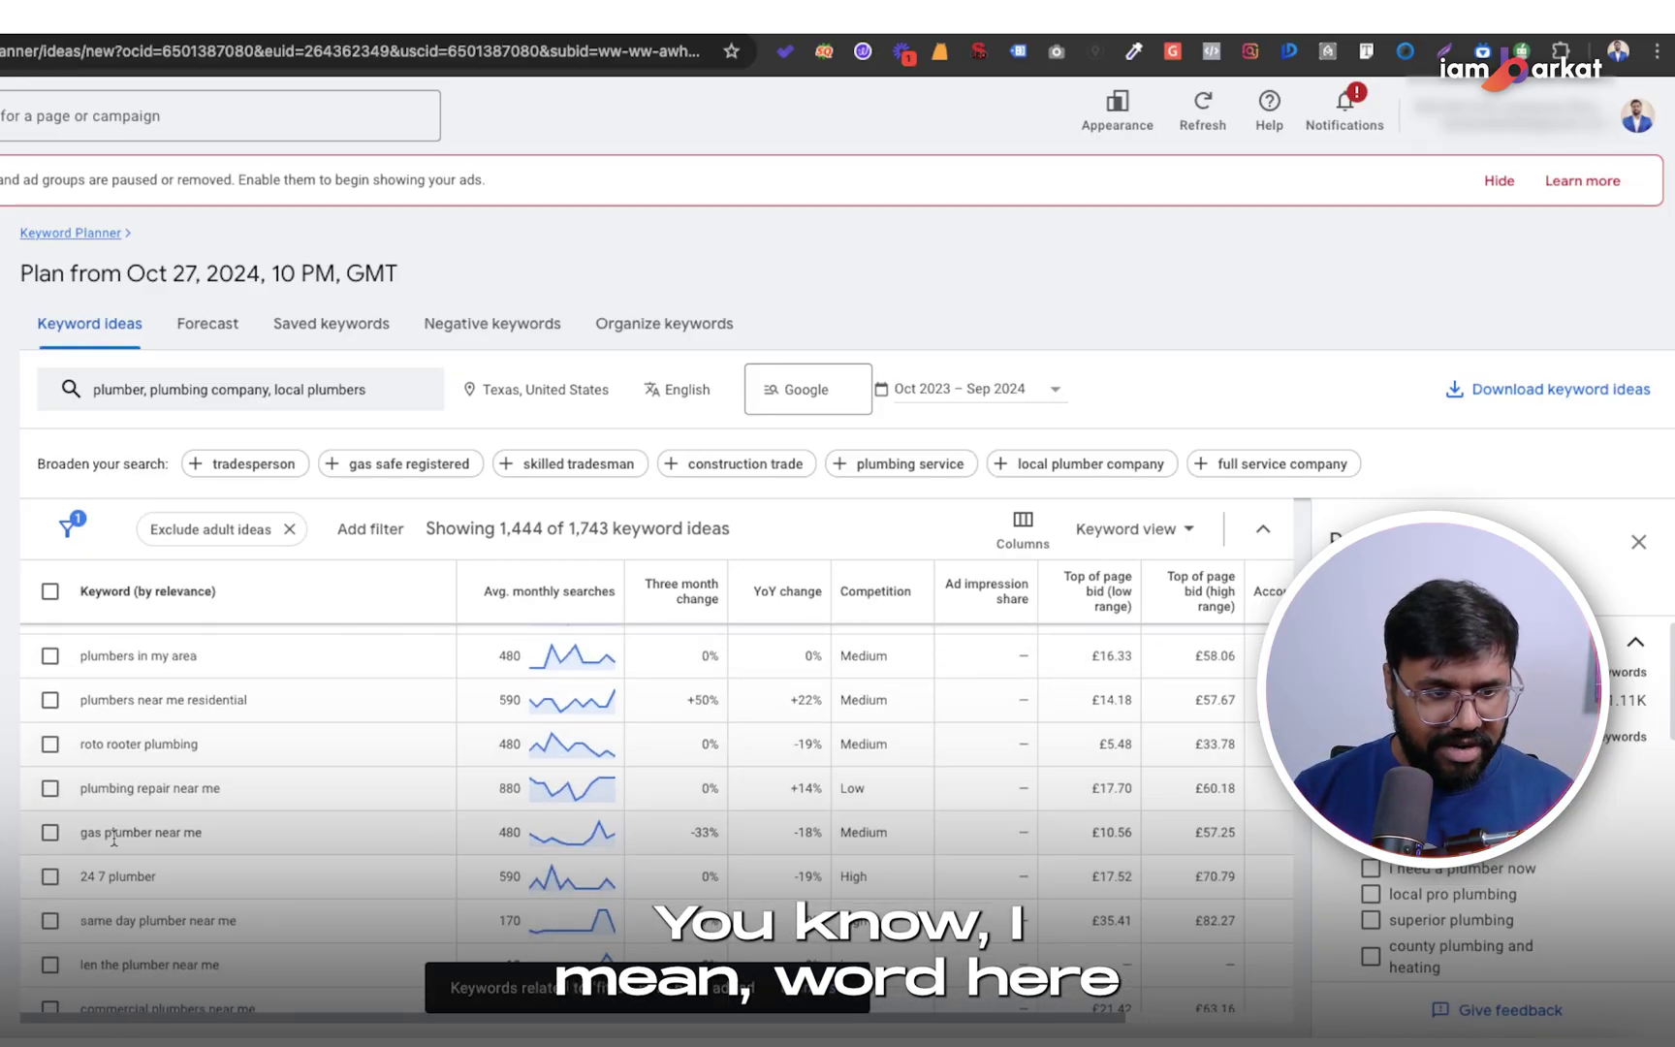
Compare the provided keywords with the suggested keyword ideas to judge how relevant they are to the business
{"action": "scroll", "coordinate": [127, 827], "scroll_direction": "up", "scroll_amount": 10}
{"action": "scroll", "coordinate": [94, 911], "scroll_direction": "down", "scroll_amount": 2}
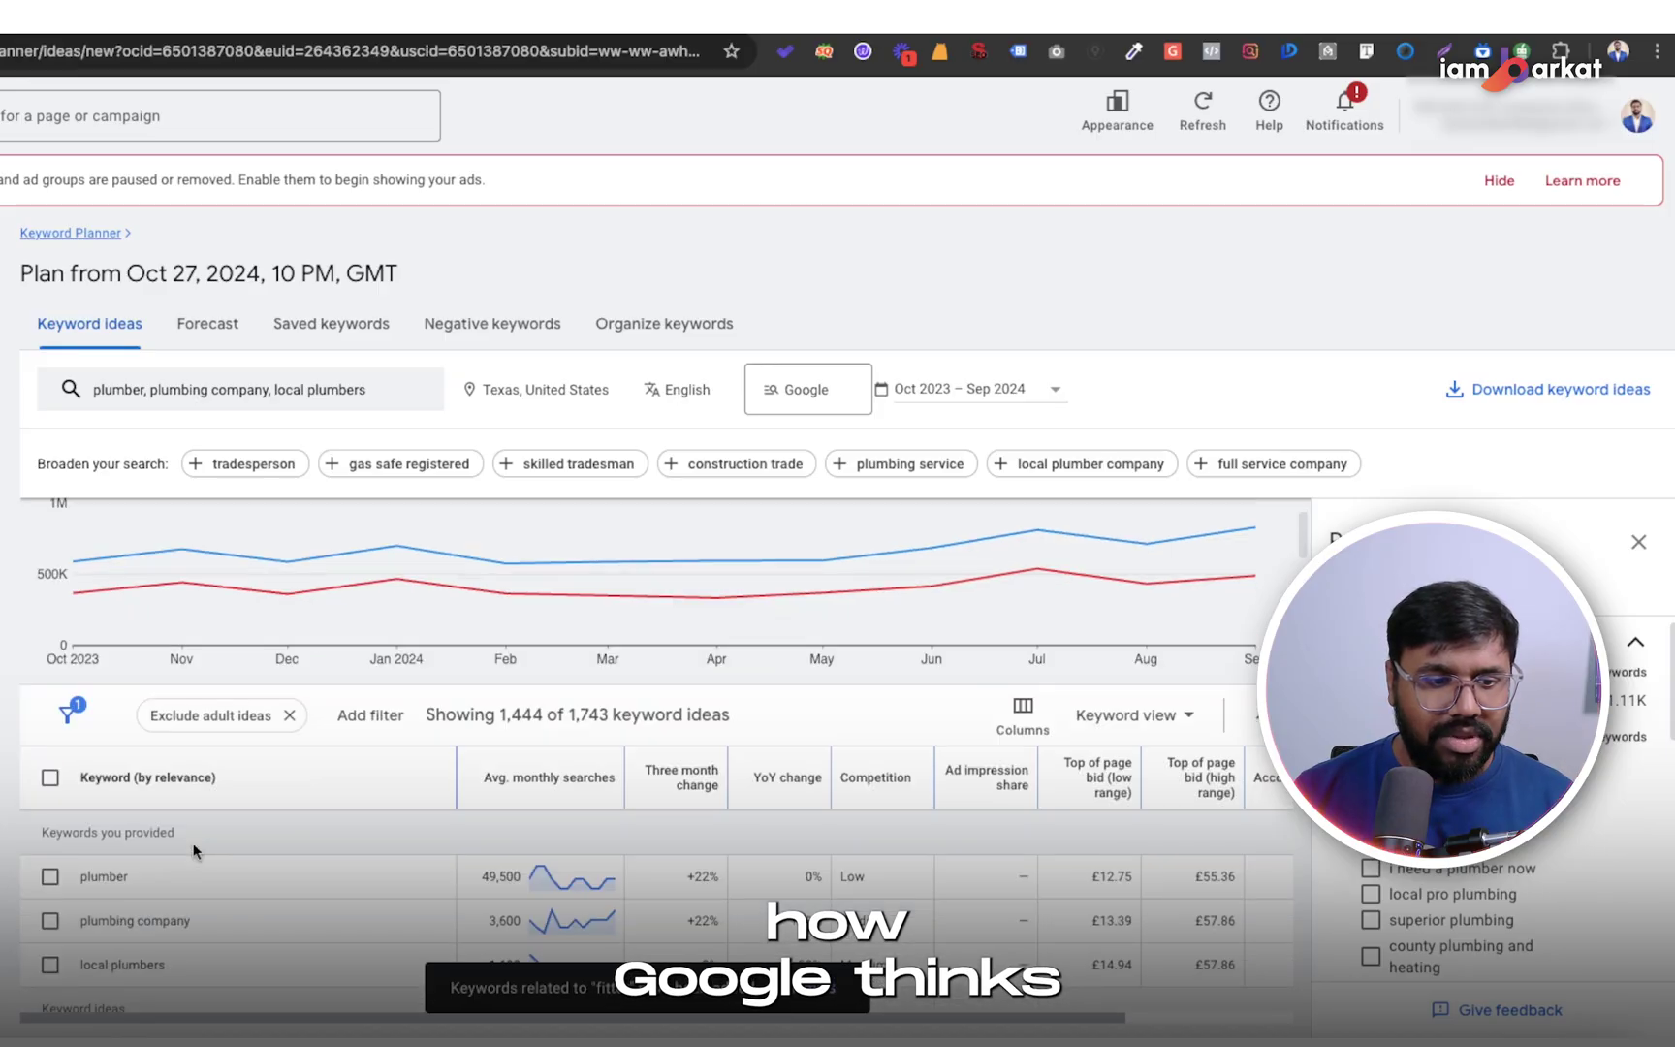
{"action": "scroll", "coordinate": [91, 911], "scroll_direction": "down", "scroll_amount": 4}
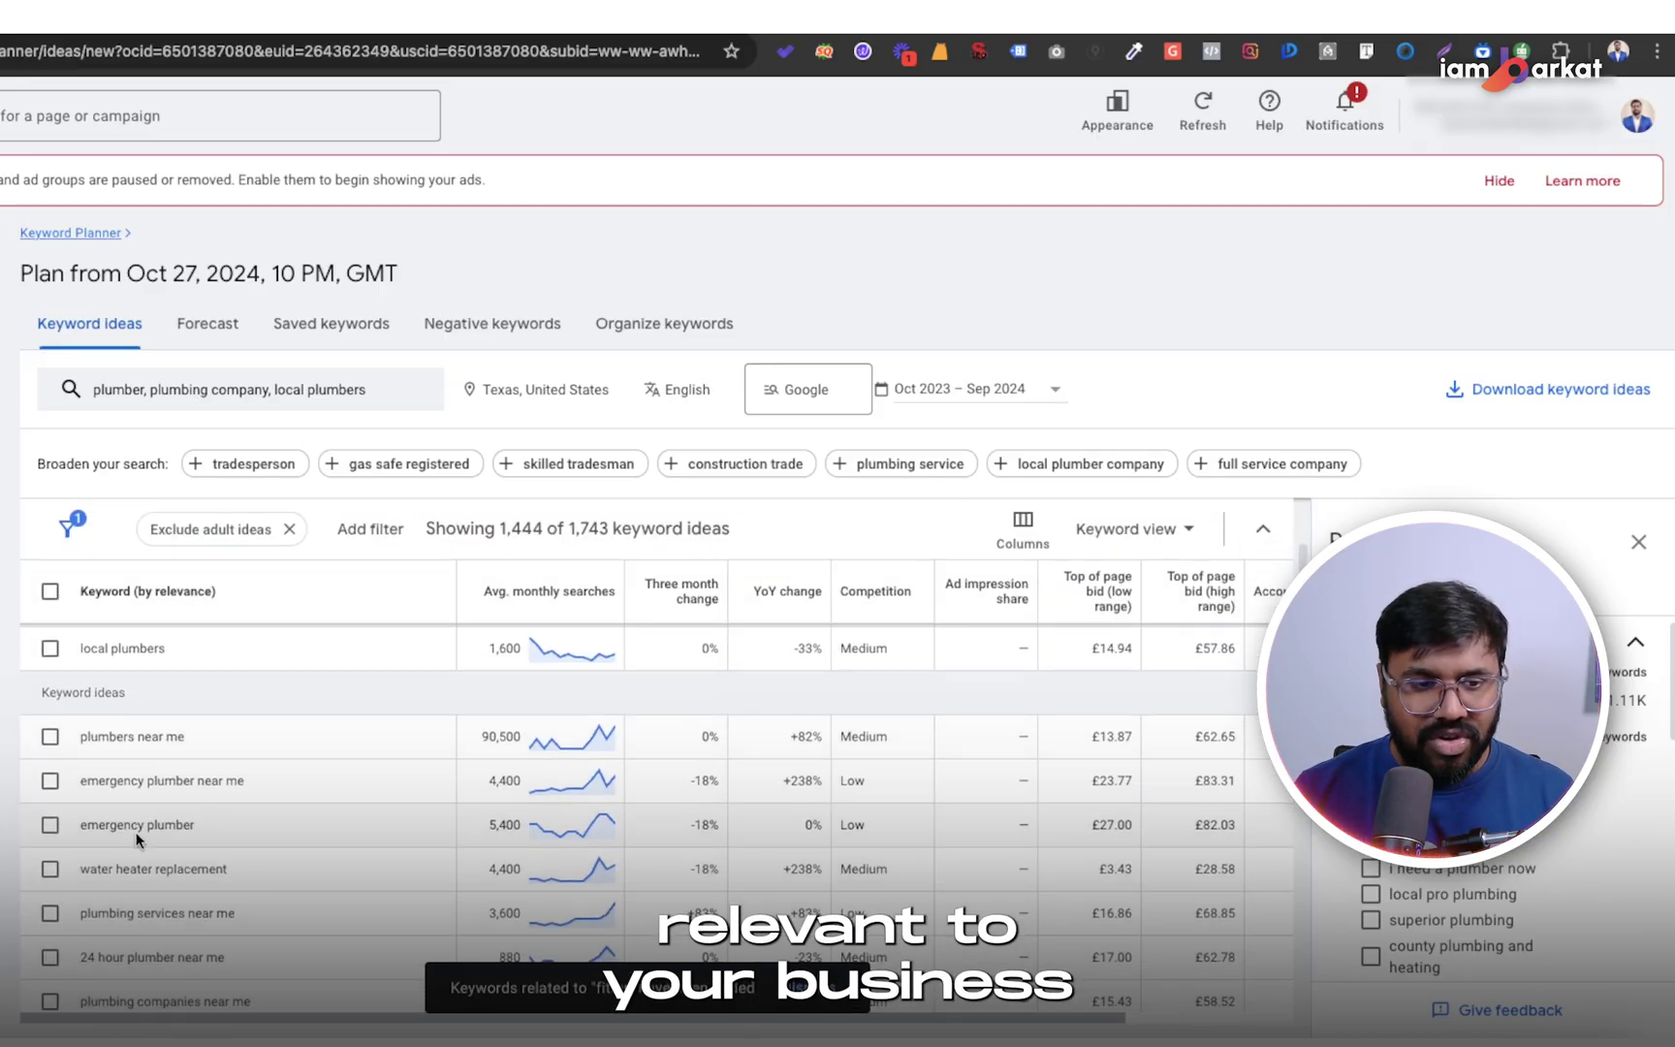
{"action": "scroll", "coordinate": [136, 832], "scroll_direction": "up", "scroll_amount": 5}
{"action": "scroll", "coordinate": [187, 773], "scroll_direction": "down", "scroll_amount": 2}
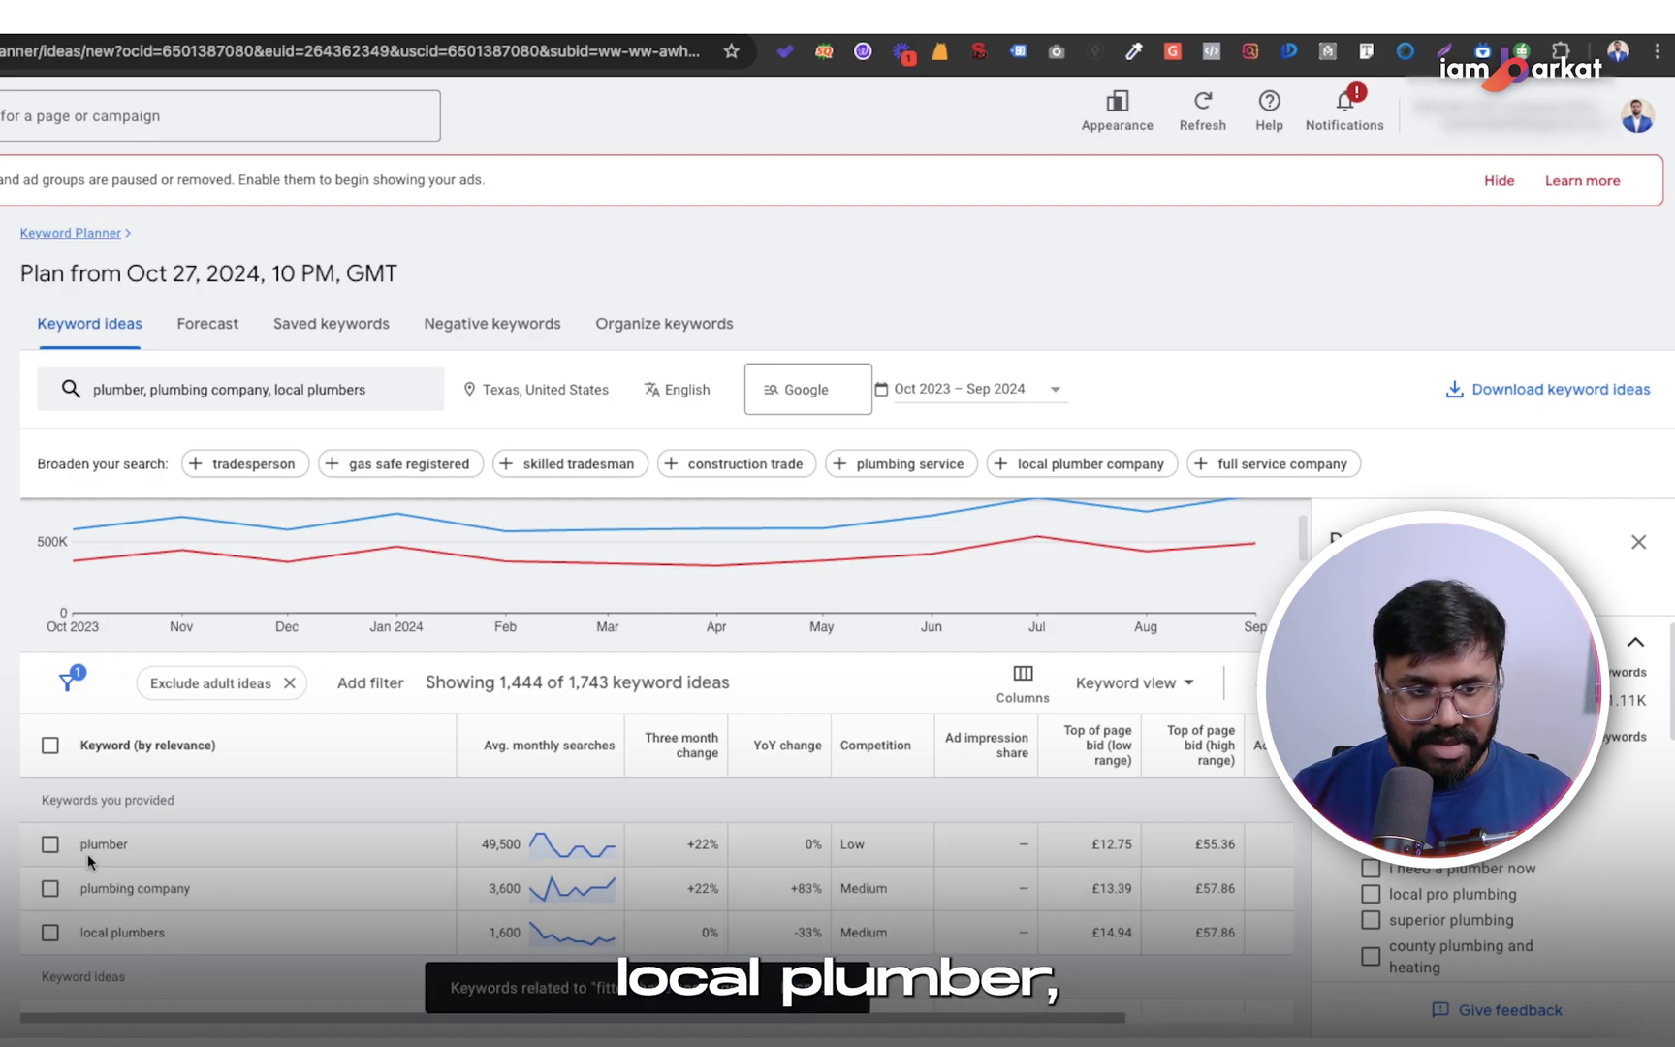
{"action": "scroll", "coordinate": [127, 735], "scroll_direction": "down", "scroll_amount": 5}
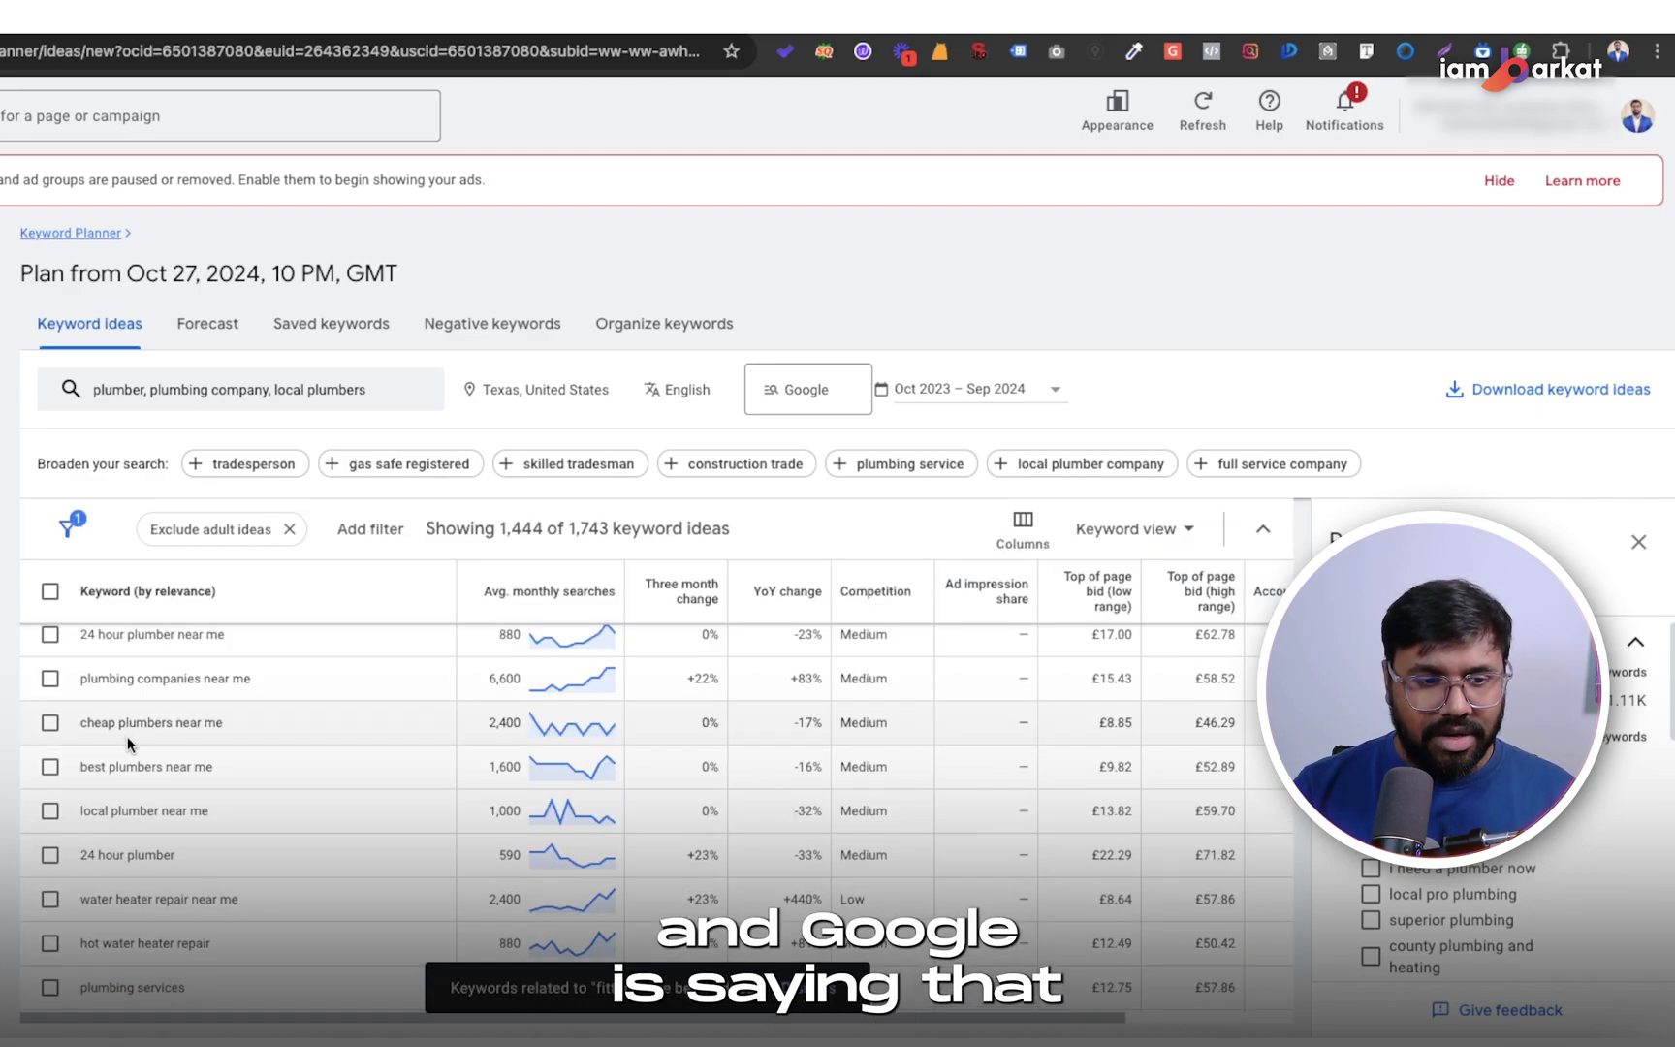
{"action": "scroll", "coordinate": [191, 794], "scroll_direction": "down", "scroll_amount": 1}
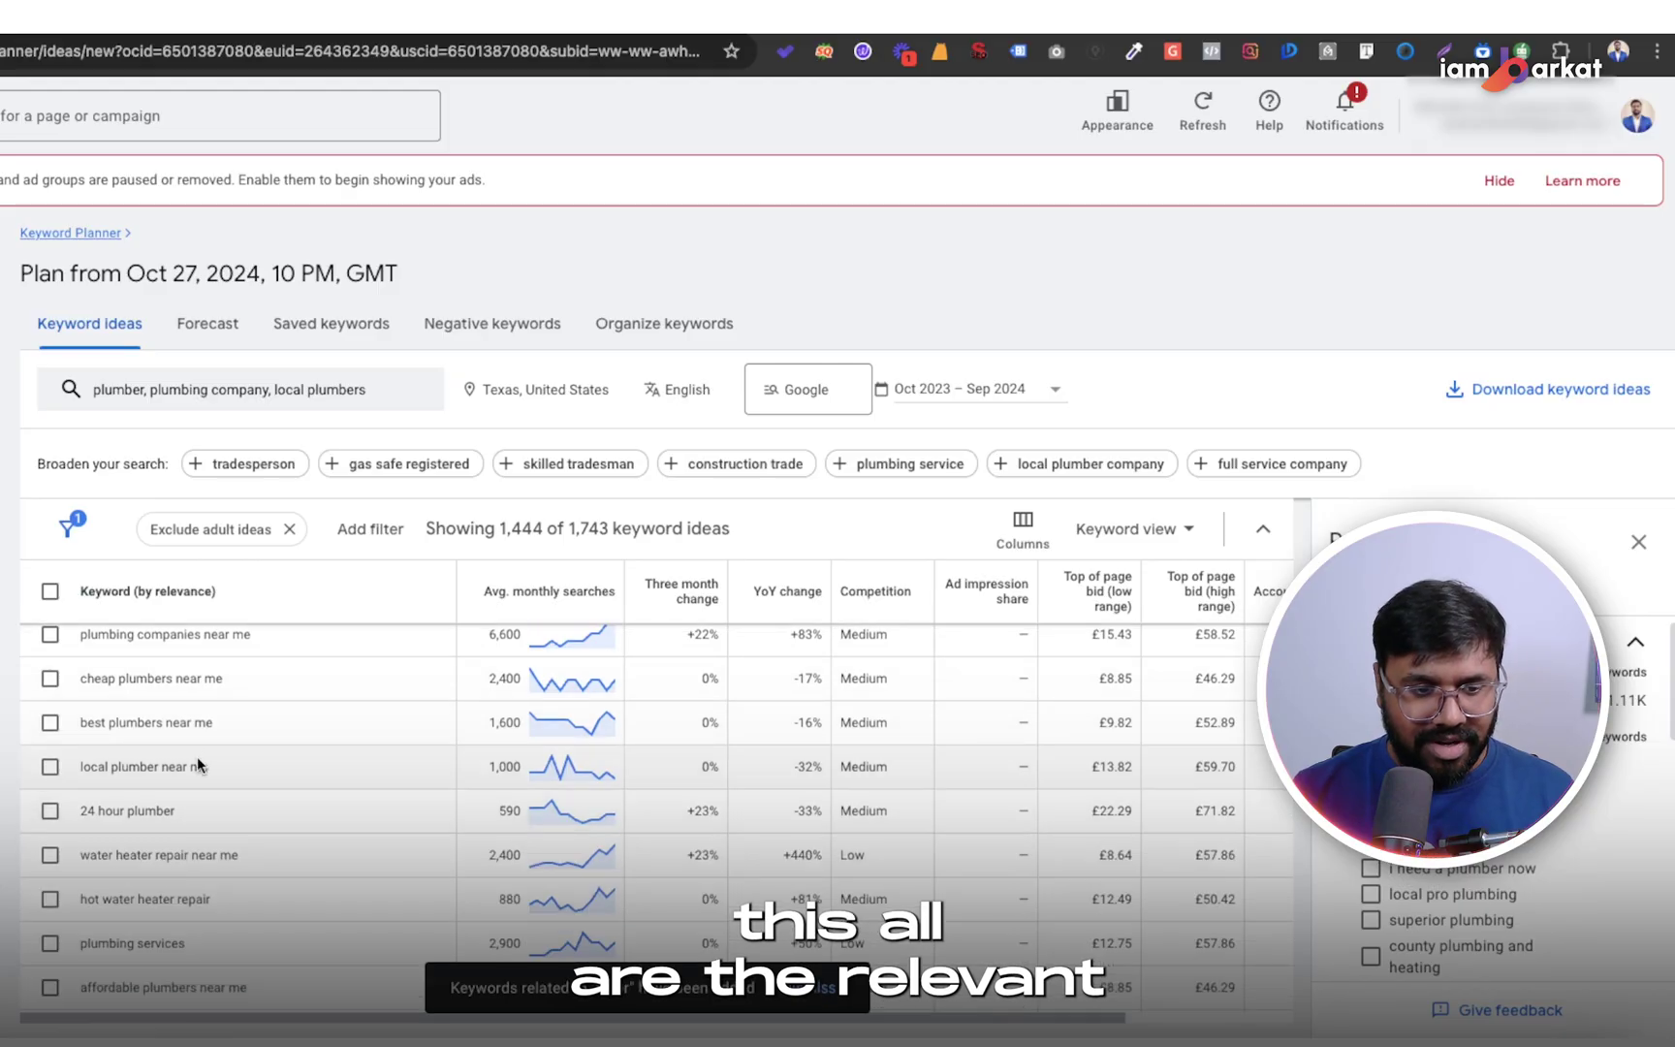
{"action": "scroll", "coordinate": [167, 757], "scroll_direction": "right", "scroll_amount": 1}
{"action": "scroll", "coordinate": [77, 711], "scroll_direction": "right", "scroll_amount": 1}
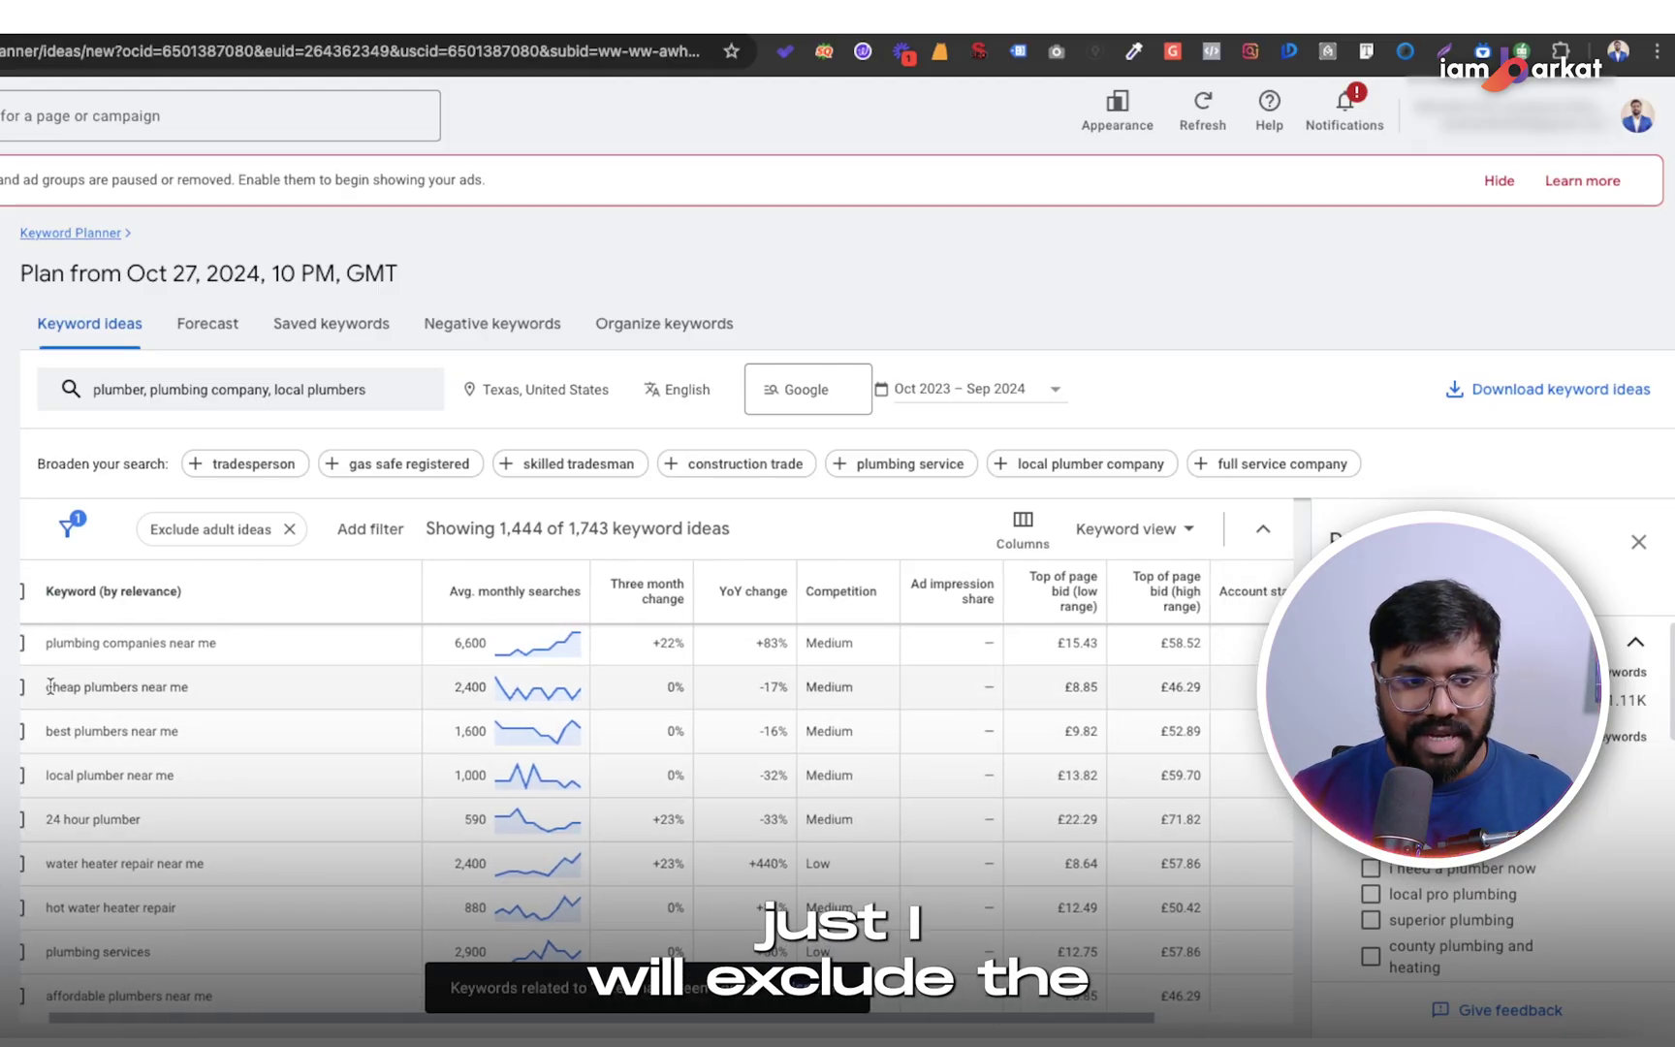
{"action": "scroll", "coordinate": [90, 753], "scroll_direction": "down", "scroll_amount": 1}
{"action": "scroll", "coordinate": [90, 753], "scroll_direction": "left", "scroll_amount": 1}
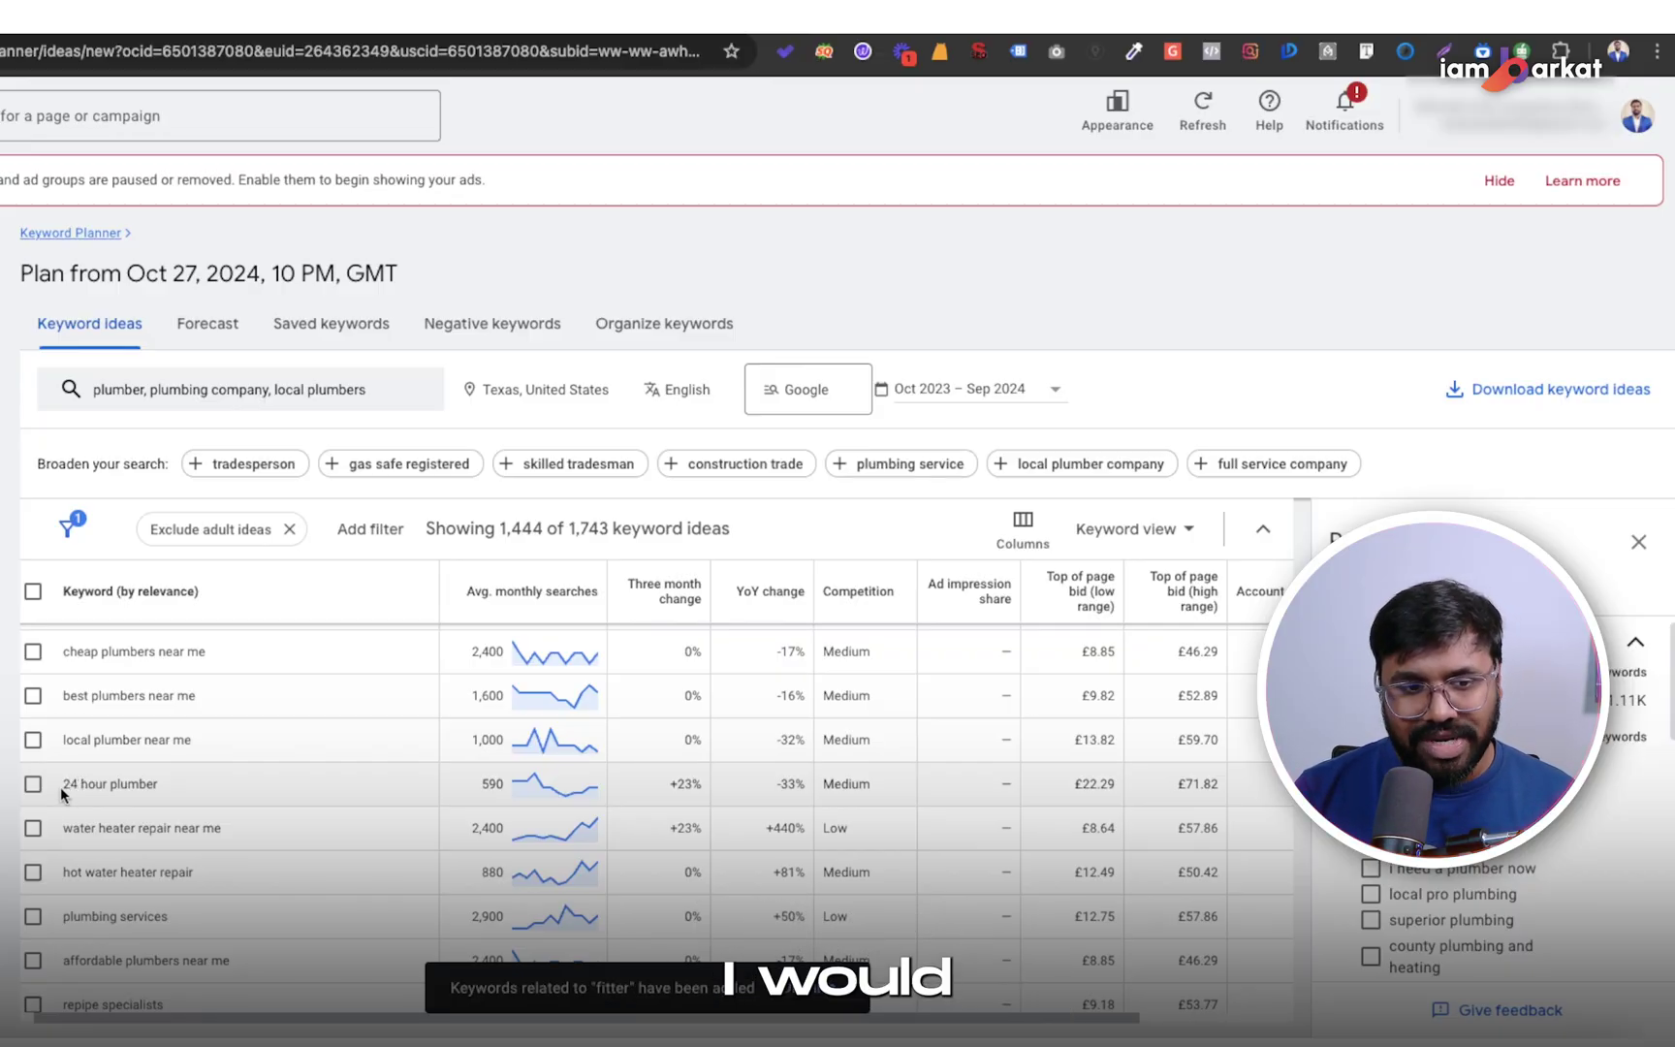
Scan further down the keyword ideas for competitor brand names such as "roto rooter" and "mr rooter"
{"action": "scroll", "coordinate": [106, 790], "scroll_direction": "down", "scroll_amount": 4}
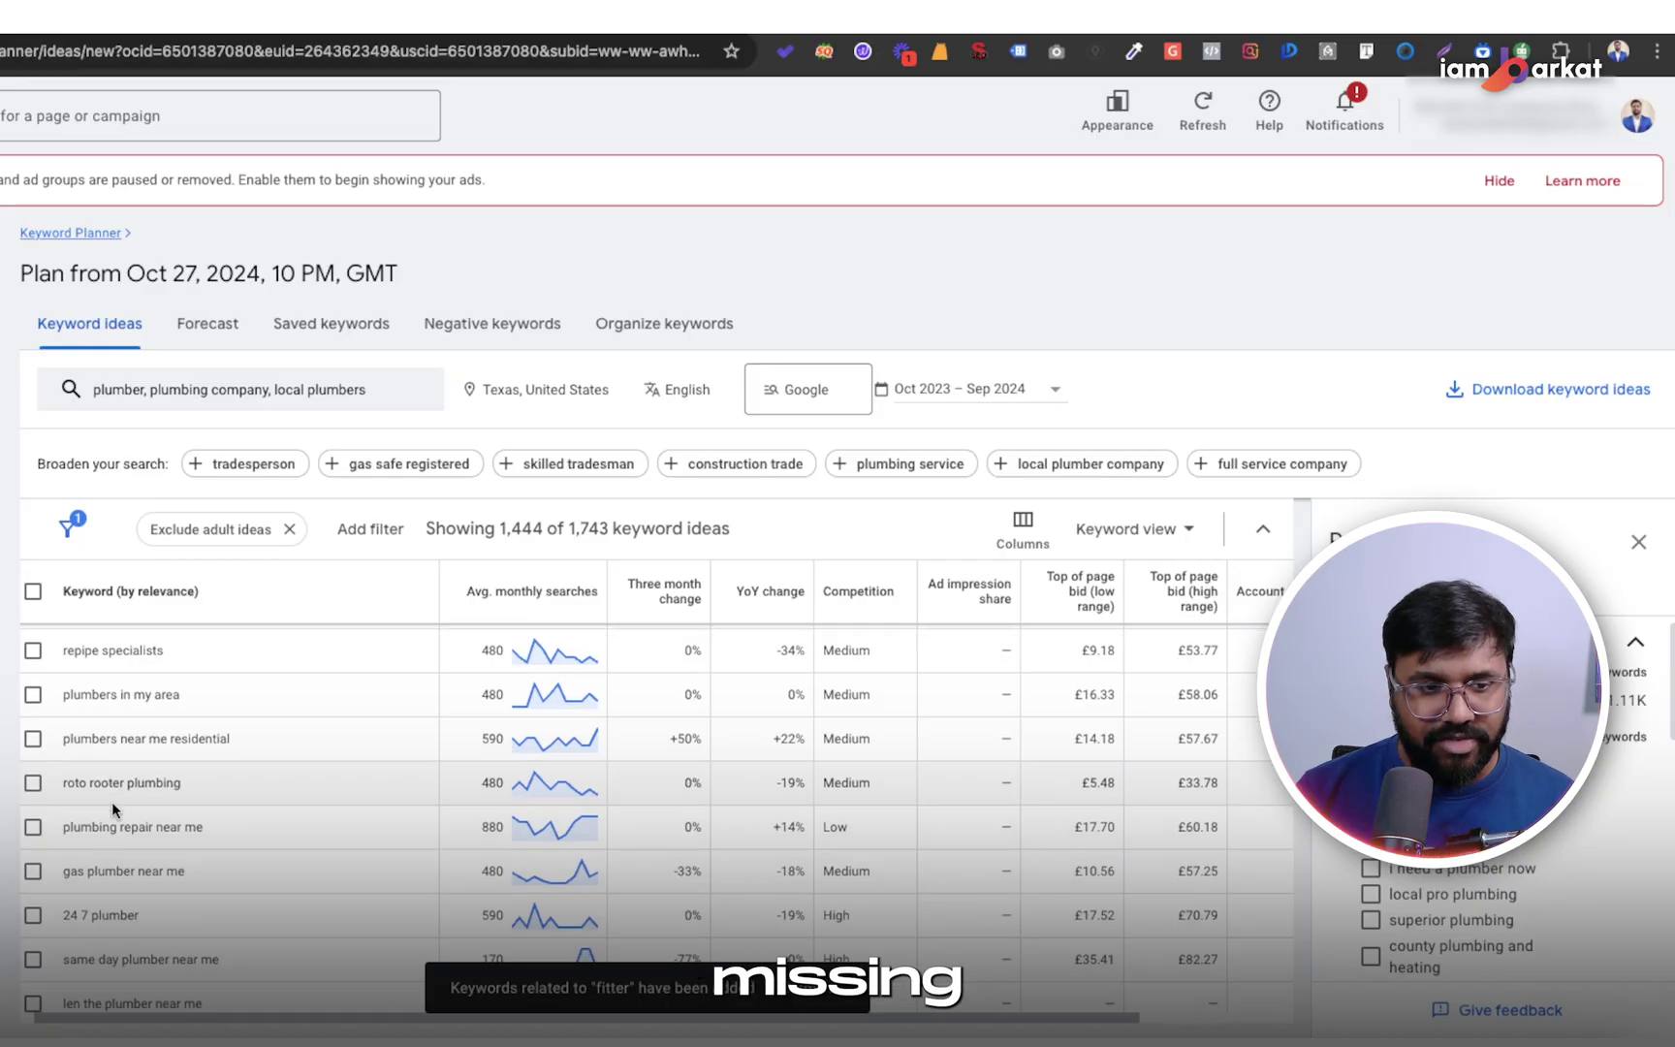
{"action": "left_click_drag", "start_coordinate": [105, 779], "coordinate": [126, 775]}
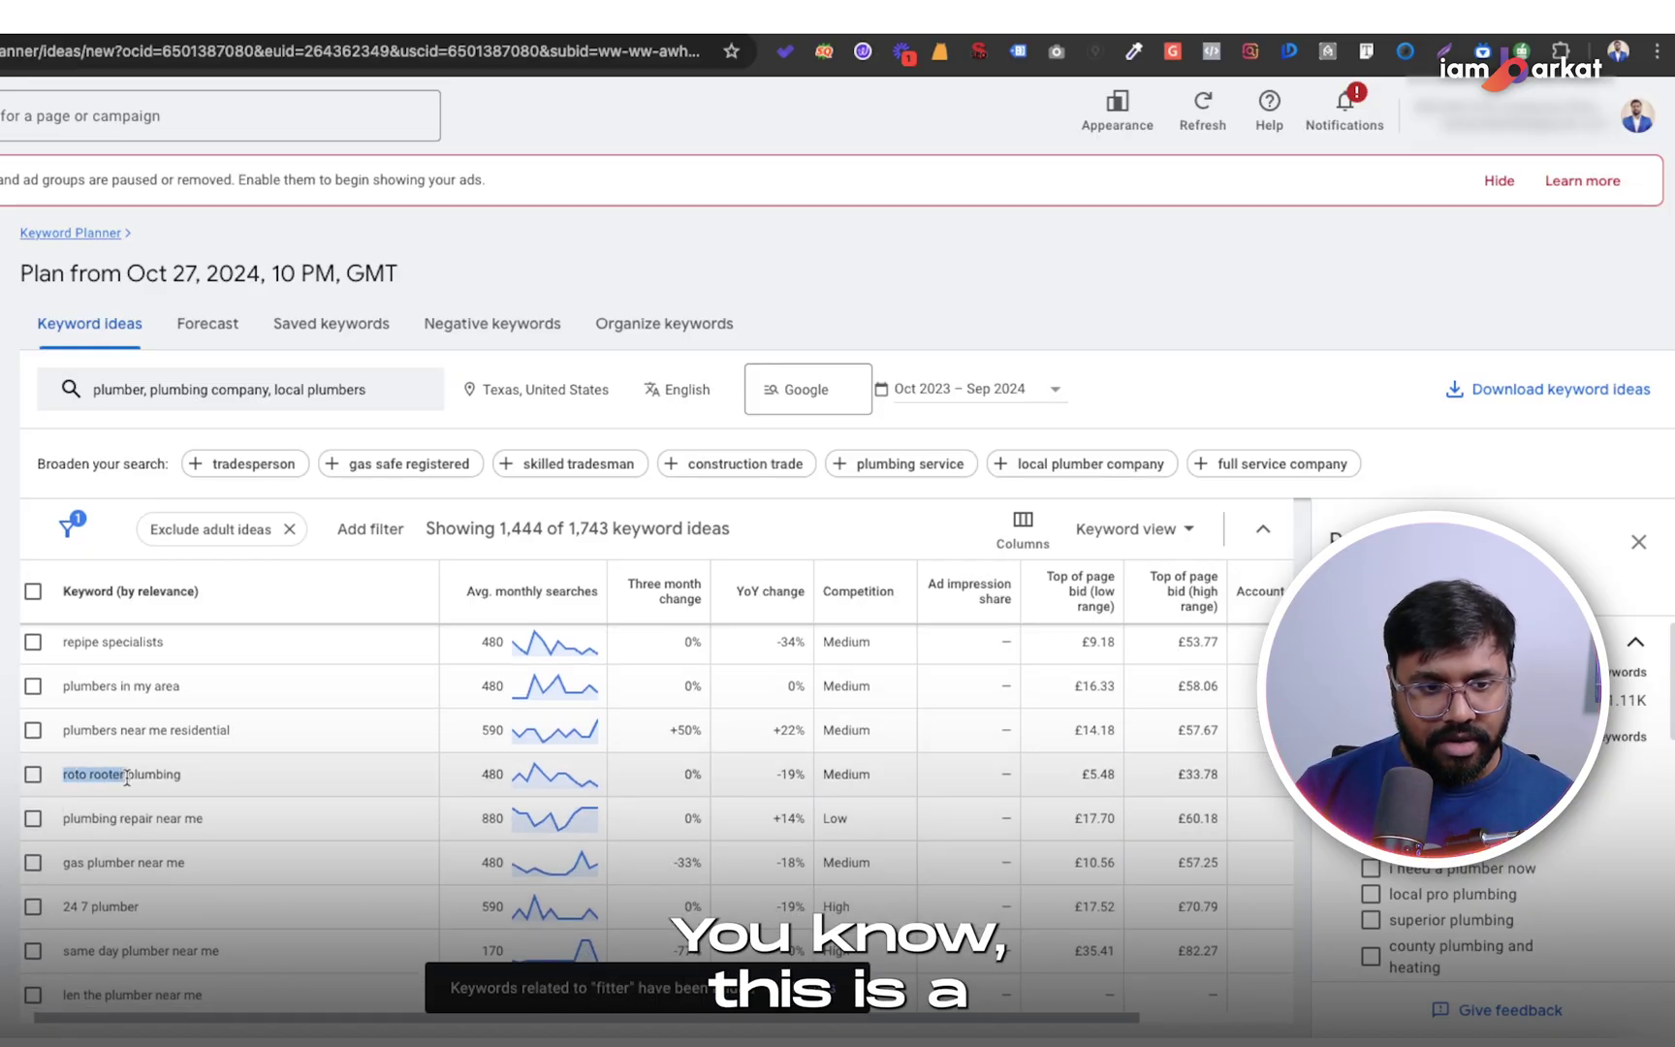
{"action": "scroll", "coordinate": [148, 785], "scroll_direction": "down", "scroll_amount": 4}
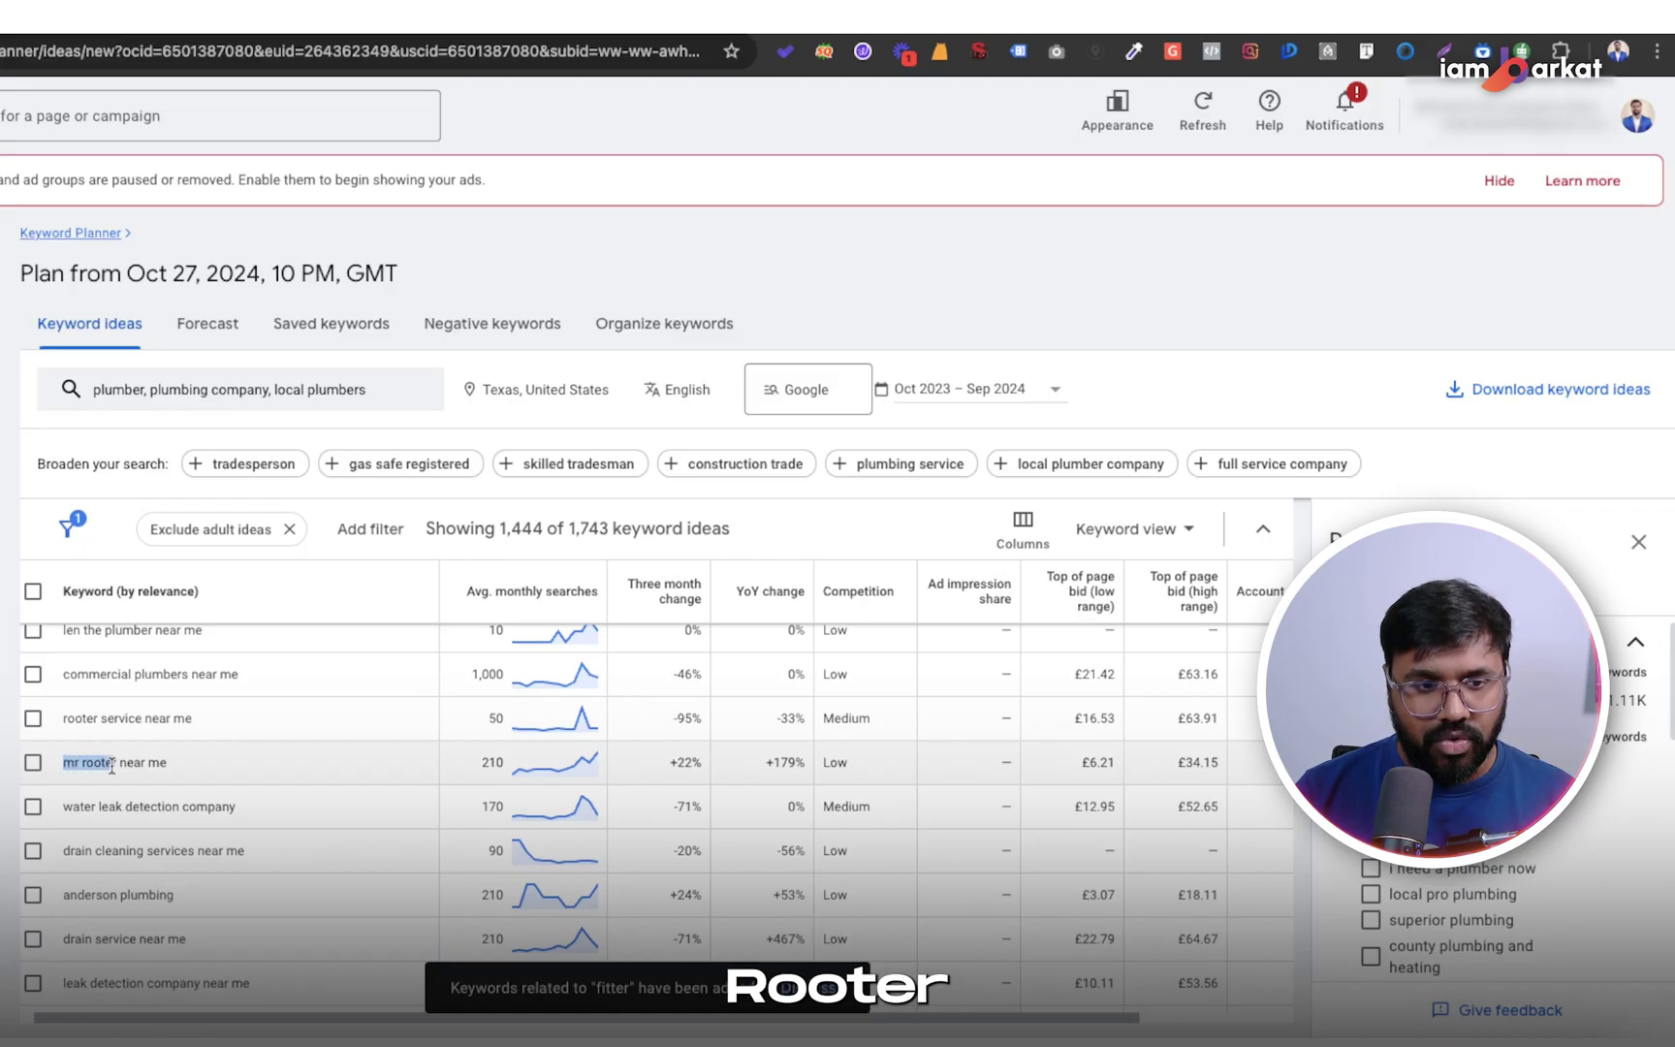
{"action": "scroll", "coordinate": [109, 768], "scroll_direction": "down", "scroll_amount": 8}
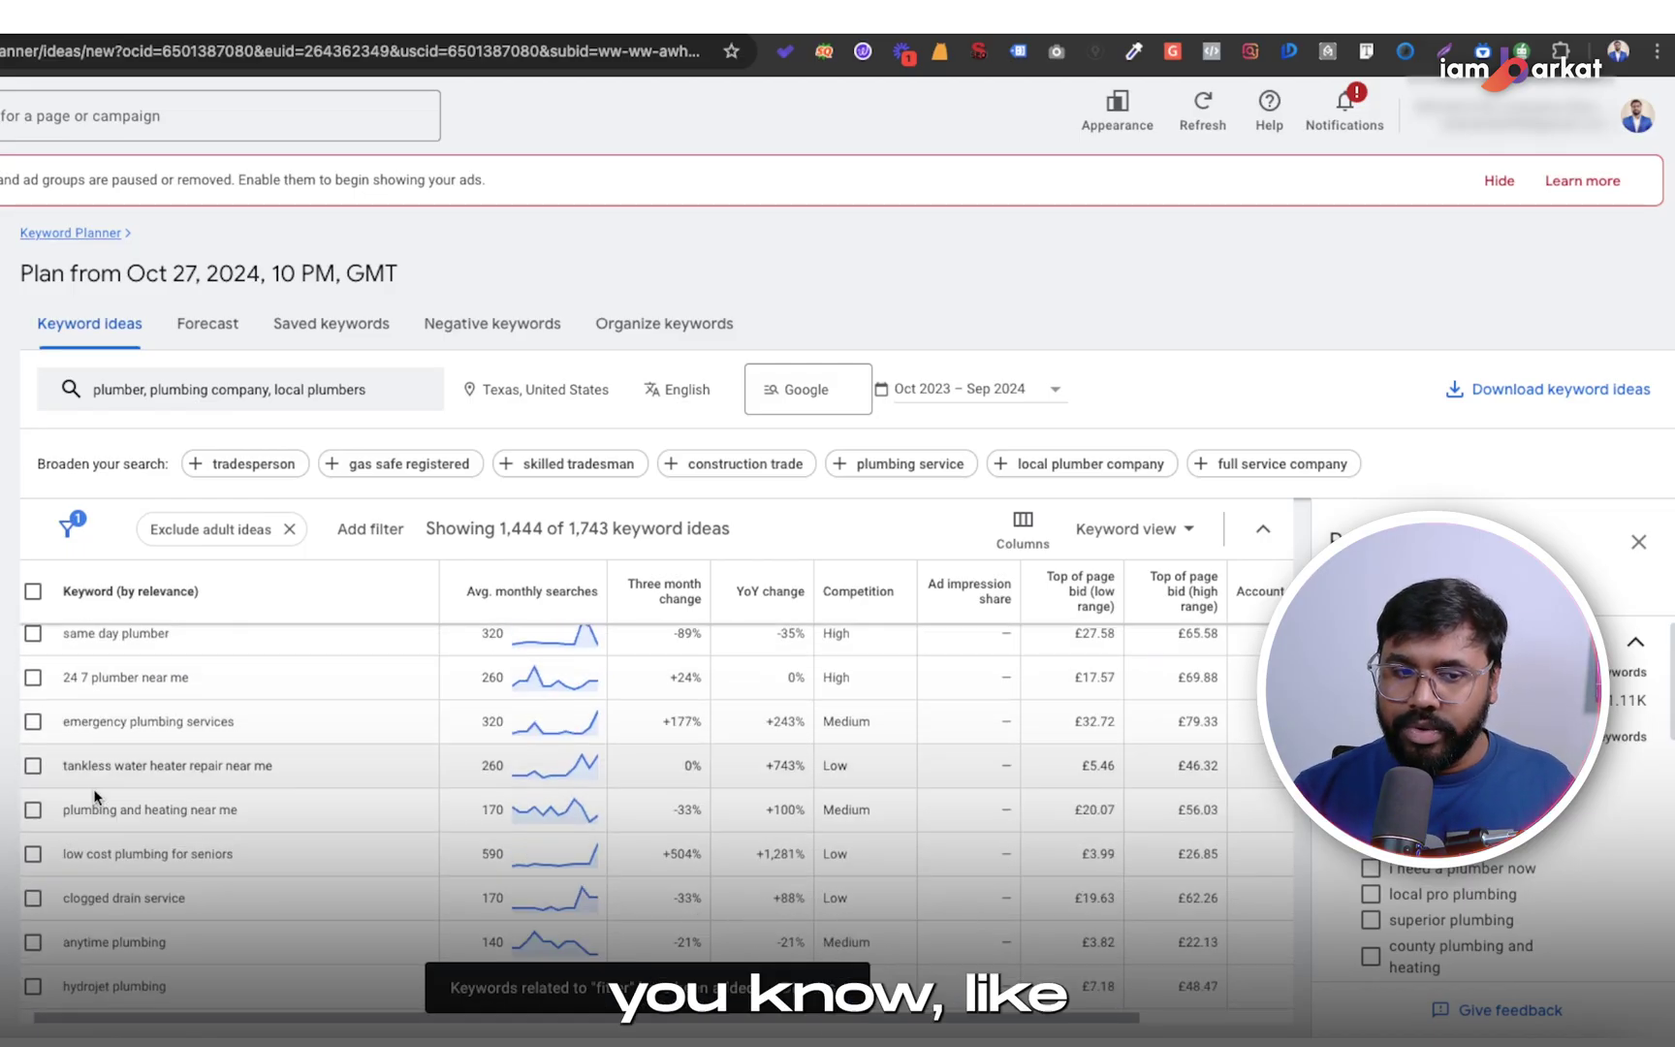
{"action": "scroll", "coordinate": [146, 775], "scroll_direction": "down", "scroll_amount": 5}
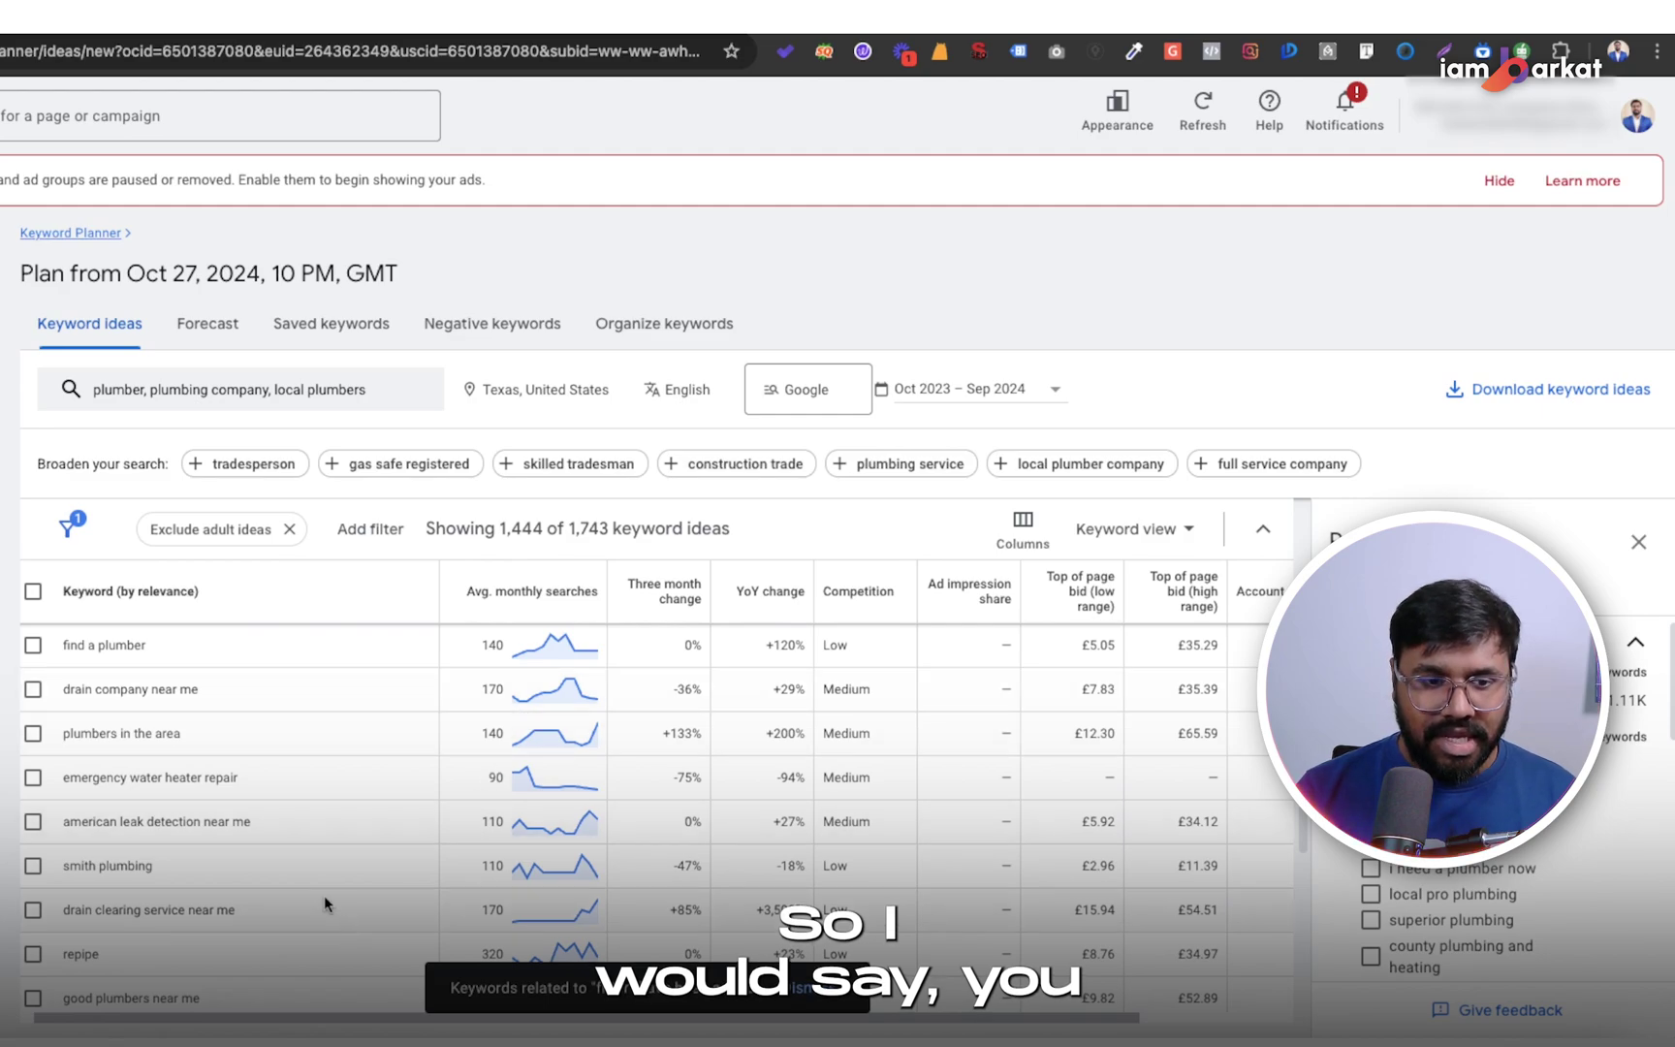
{"action": "scroll", "coordinate": [283, 711], "scroll_direction": "down", "scroll_amount": 3}
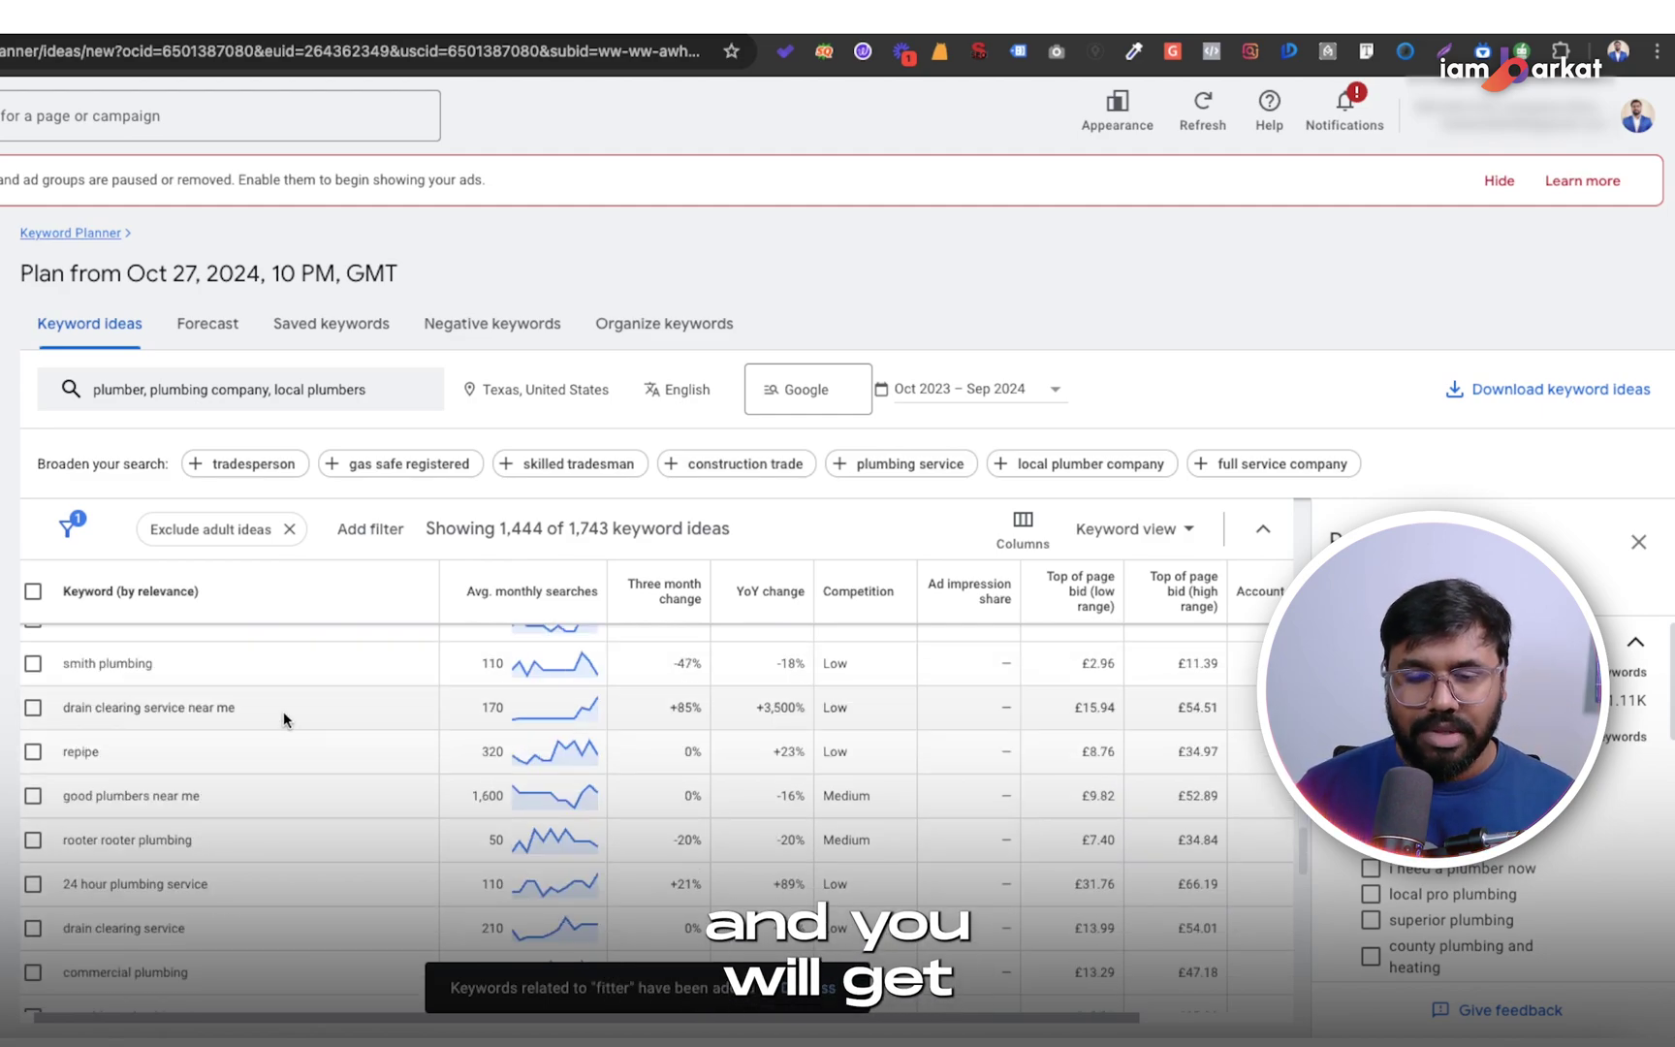